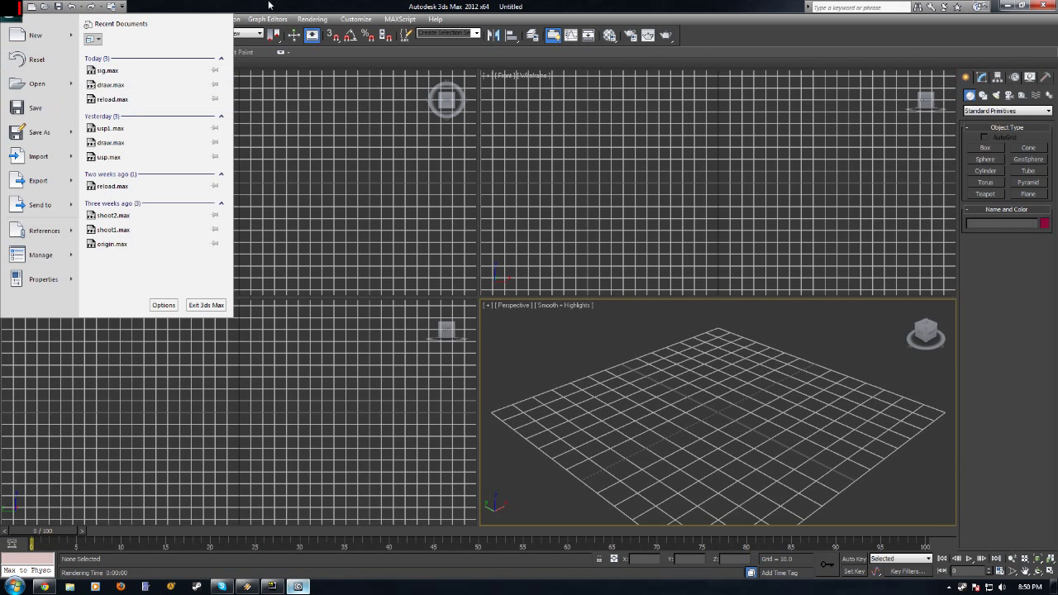
Step: Start a file import and browse to the decompiled folder inside Stuff > default glock
{"action": "key", "text": "Escape"}
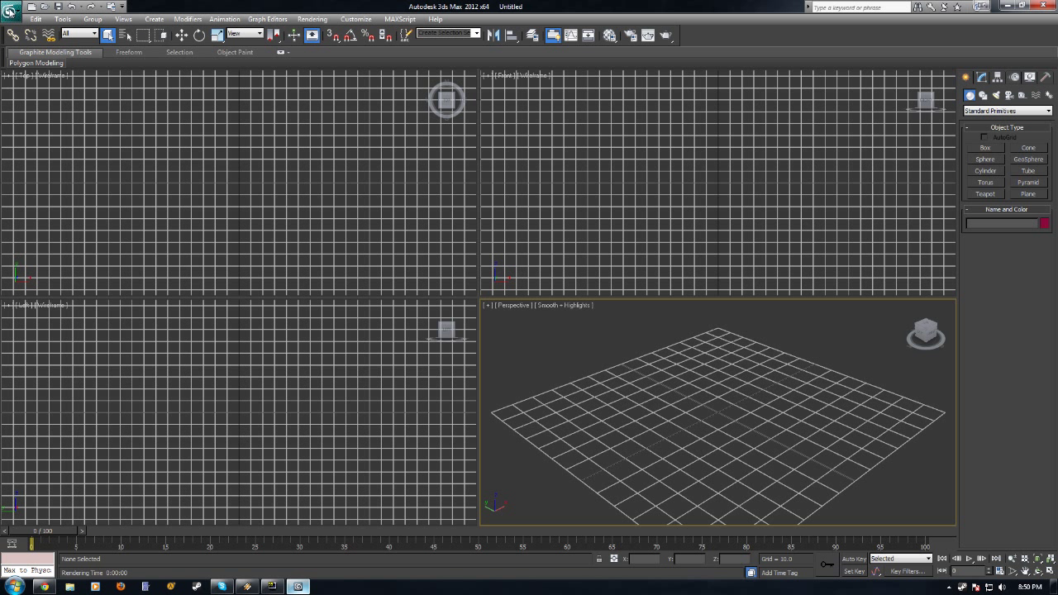
{"action": "left_click", "coordinate": [11, 11]}
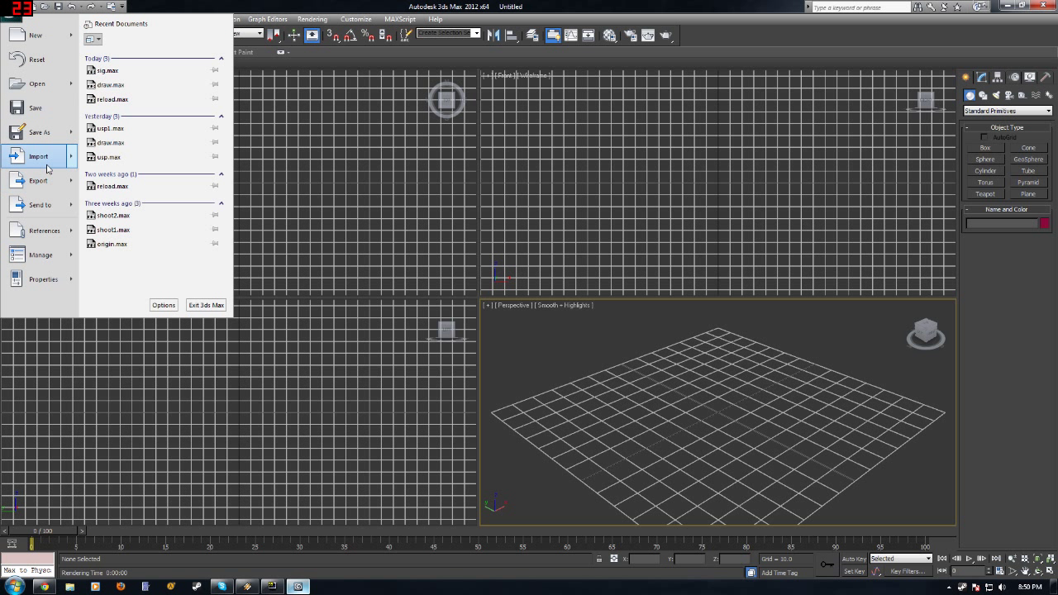
{"action": "mouse_move", "coordinate": [47, 168]}
{"action": "left_click", "coordinate": [47, 166]}
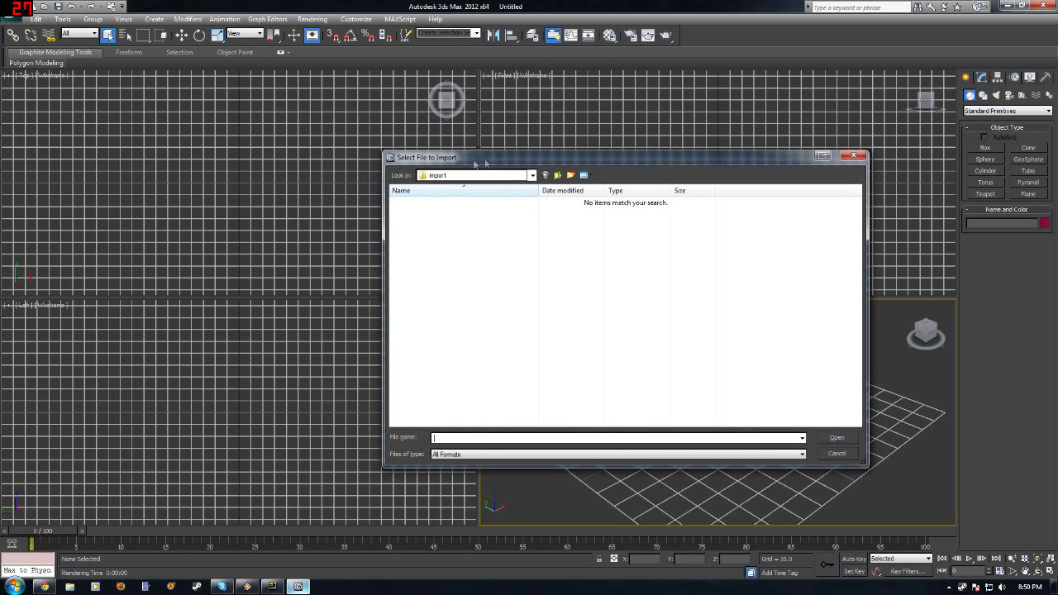
{"action": "left_click", "coordinate": [558, 176]}
{"action": "left_click", "coordinate": [558, 176]}
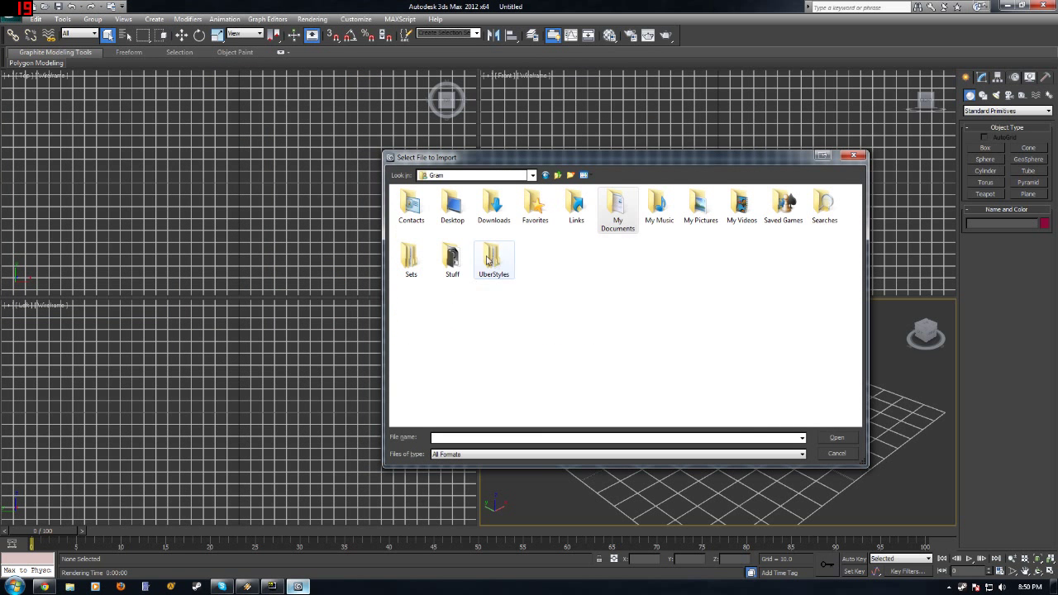
{"action": "double_click", "coordinate": [455, 260]}
{"action": "double_click", "coordinate": [444, 296]}
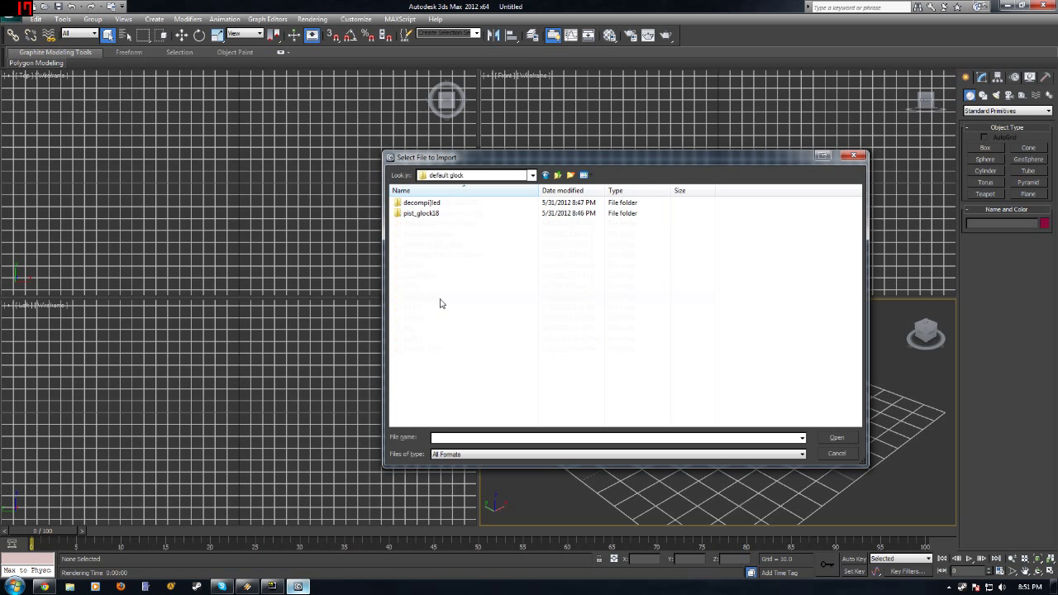
{"action": "double_click", "coordinate": [440, 204]}
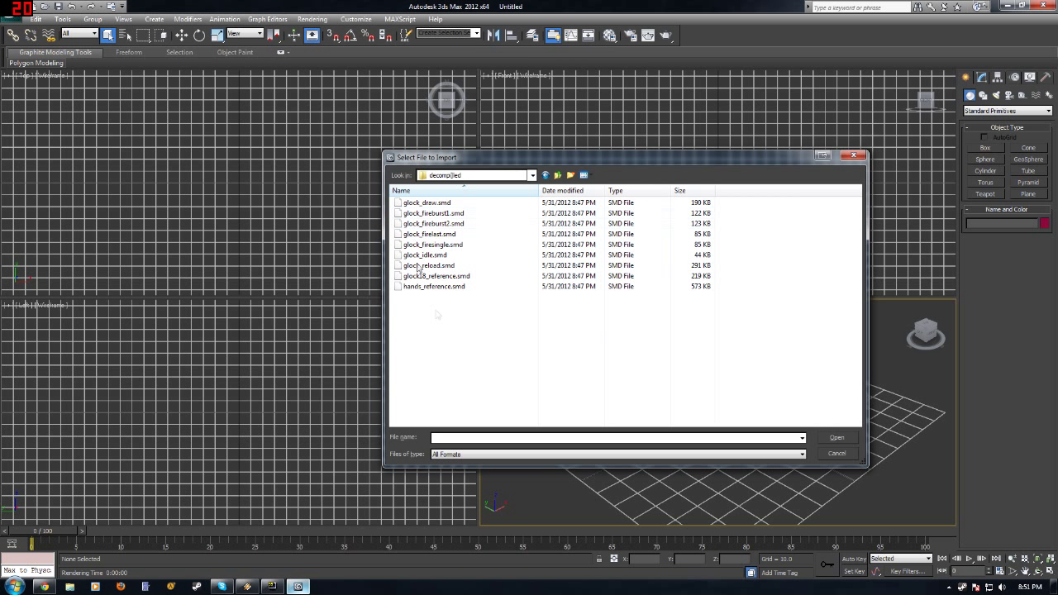
Step: Look through the SMD files in the decompiled folder, covering the glock animations and the reference meshes
{"action": "left_click", "coordinate": [440, 289]}
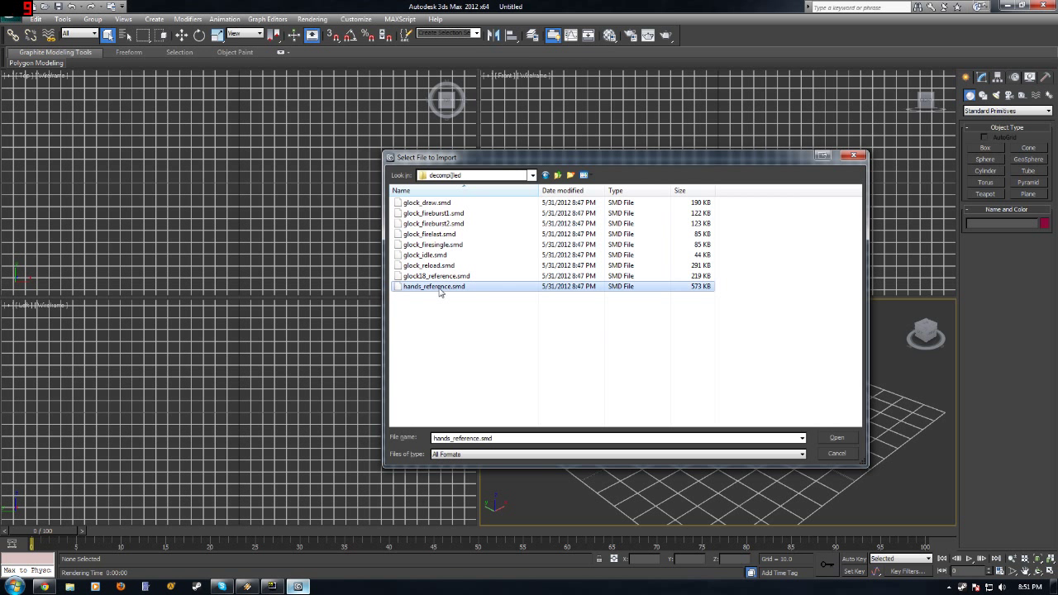
{"action": "key", "text": "Up"}
{"action": "key", "text": "Up"}
{"action": "key", "text": "Up"}
{"action": "key", "text": "Up"}
{"action": "key", "text": "Up"}
{"action": "key", "text": "Up"}
{"action": "key", "text": "Up"}
{"action": "key", "text": "Up"}
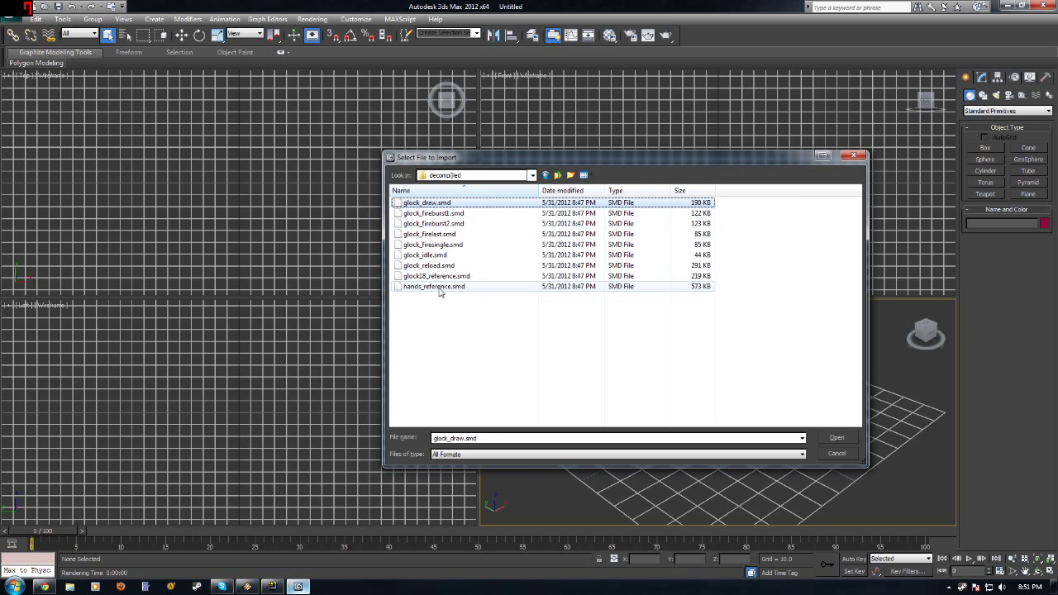
{"action": "key", "text": "Down"}
{"action": "key", "text": "Down"}
{"action": "key", "text": "Down"}
{"action": "key", "text": "Down"}
{"action": "key", "text": "Down"}
{"action": "key", "text": "Down"}
{"action": "key", "text": "Down"}
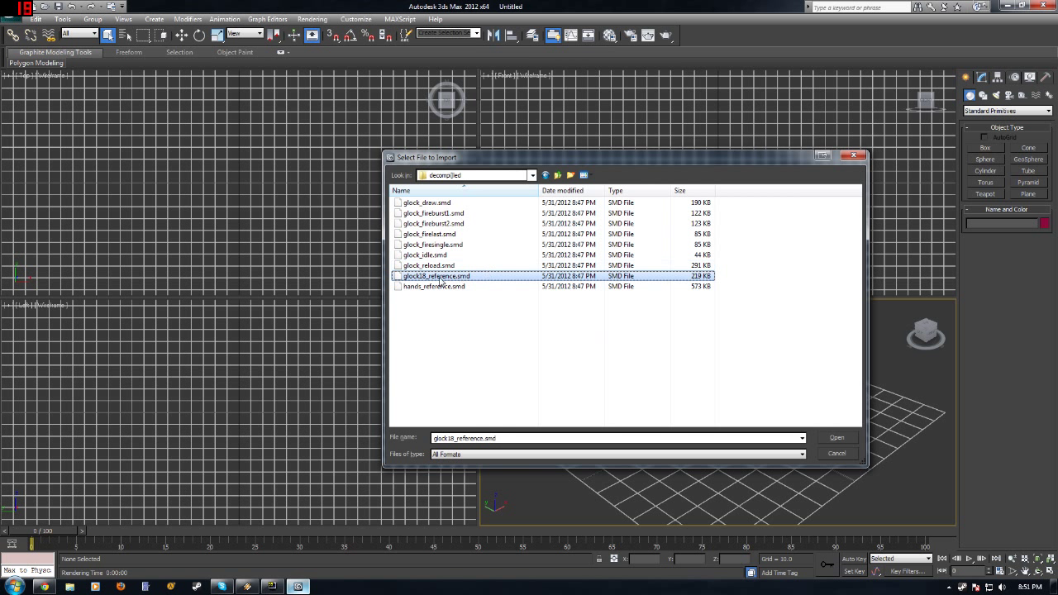
Step: Import glock18_reference.smd with the default SMD parsing, mesh and bone options
{"action": "left_click", "coordinate": [436, 289]}
{"action": "key", "text": "Up"}
{"action": "key", "text": "Return"}
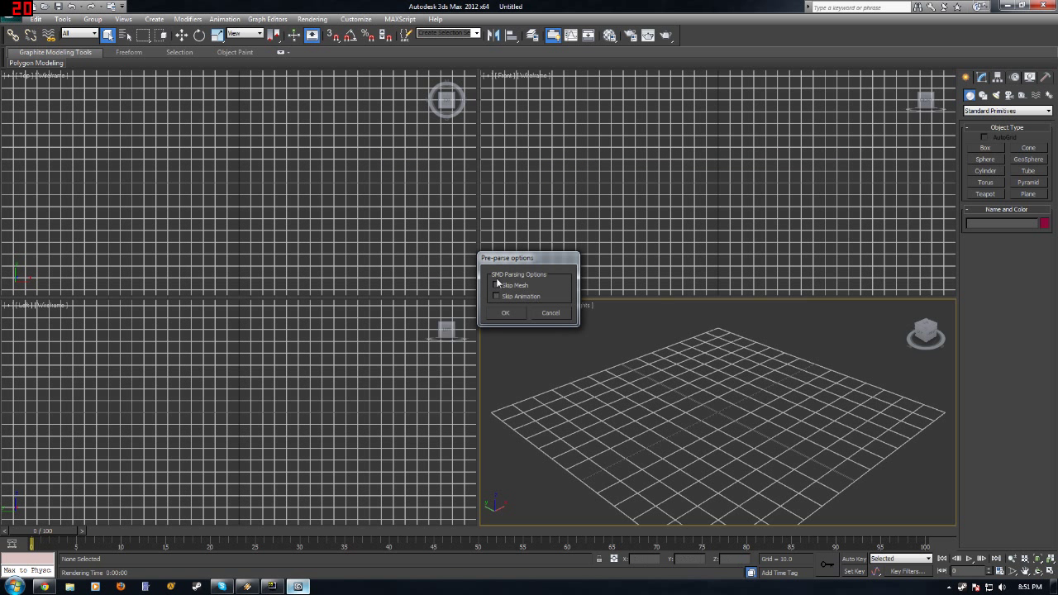
{"action": "left_click", "coordinate": [503, 313]}
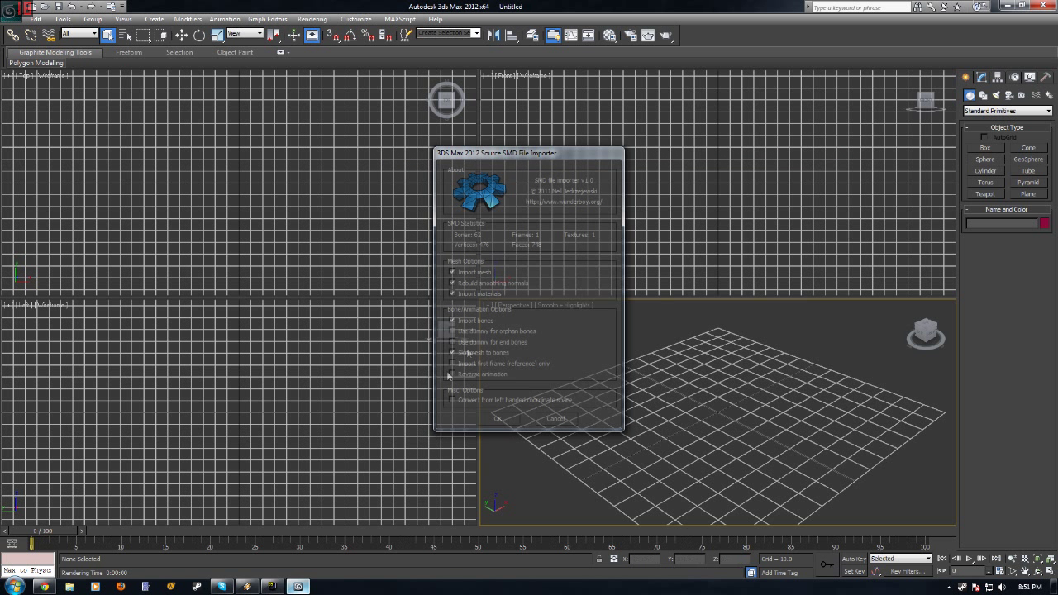
{"action": "left_click", "coordinate": [500, 420]}
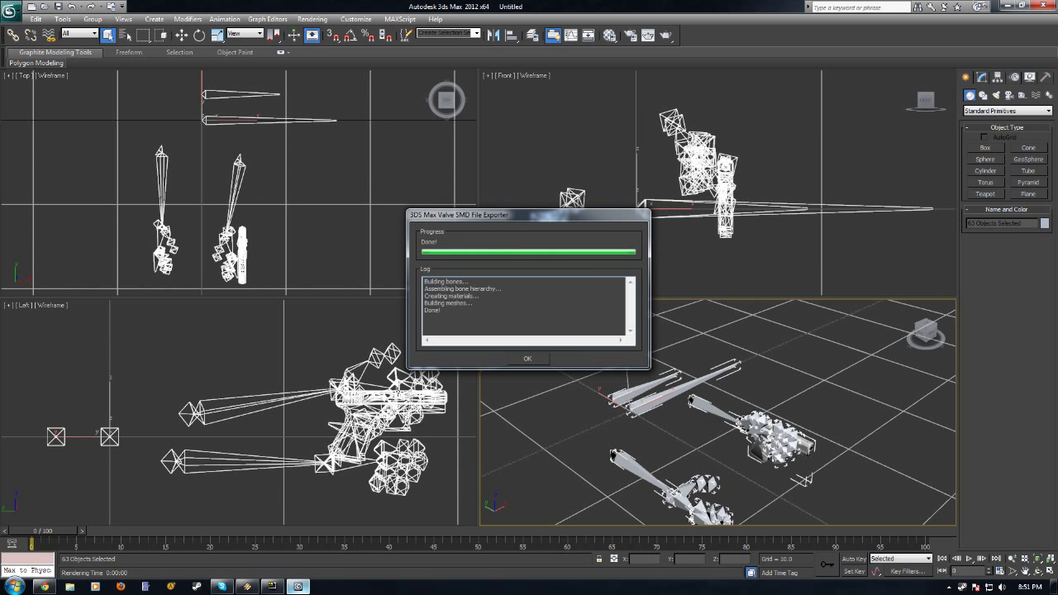
{"action": "left_click", "coordinate": [524, 359]}
Step: Hide the grid and maximize the Perspective viewport
{"action": "middle_click_drag", "start_coordinate": [533, 402], "coordinate": [509, 393]}
{"action": "key", "text": "g"}
{"action": "left_click", "coordinate": [1050, 571]}
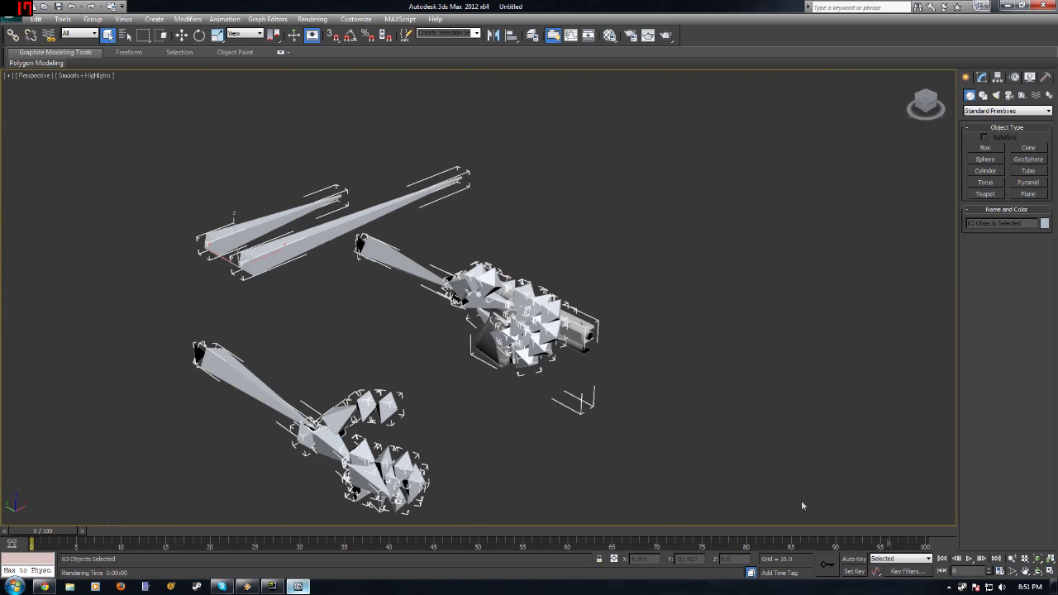
Step: Select everything except the pistol mesh and delete all the imported bones
{"action": "left_click", "coordinate": [560, 424]}
{"action": "mouse_move", "coordinate": [516, 410]}
{"action": "middle_mouse_down", "text": "alt"}
{"action": "mouse_move", "coordinate": [607, 392]}
{"action": "mouse_move", "coordinate": [518, 402]}
{"action": "mouse_move", "coordinate": [535, 407]}
{"action": "middle_mouse_up", "text": "alt"}
{"action": "scroll", "coordinate": [533, 400], "scroll_direction": "up", "scroll_amount": 2}
{"action": "key", "text": "ctrl+a"}
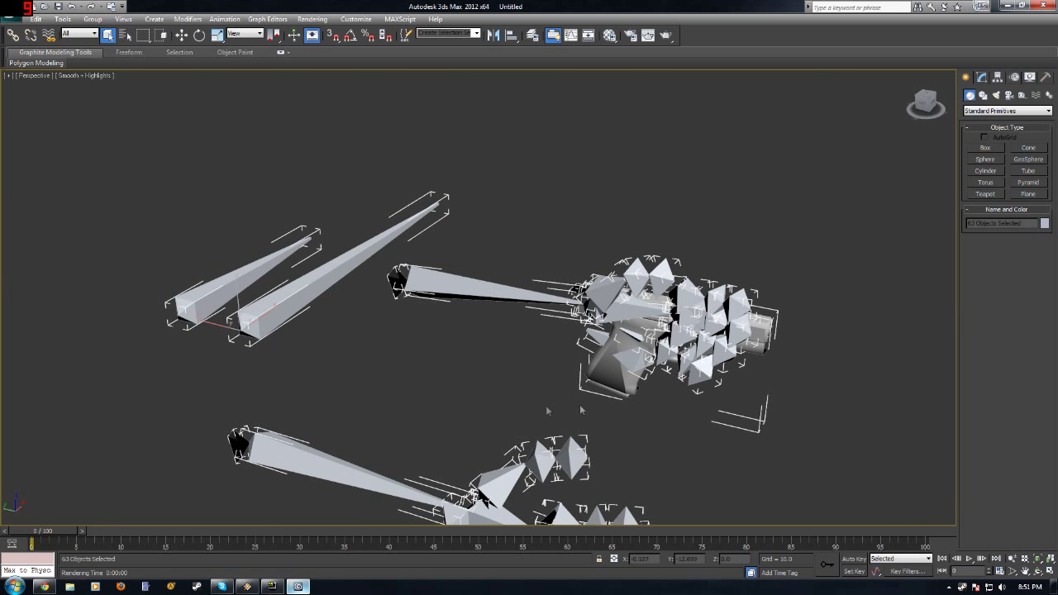
{"action": "left_click", "coordinate": [765, 329], "text": "alt"}
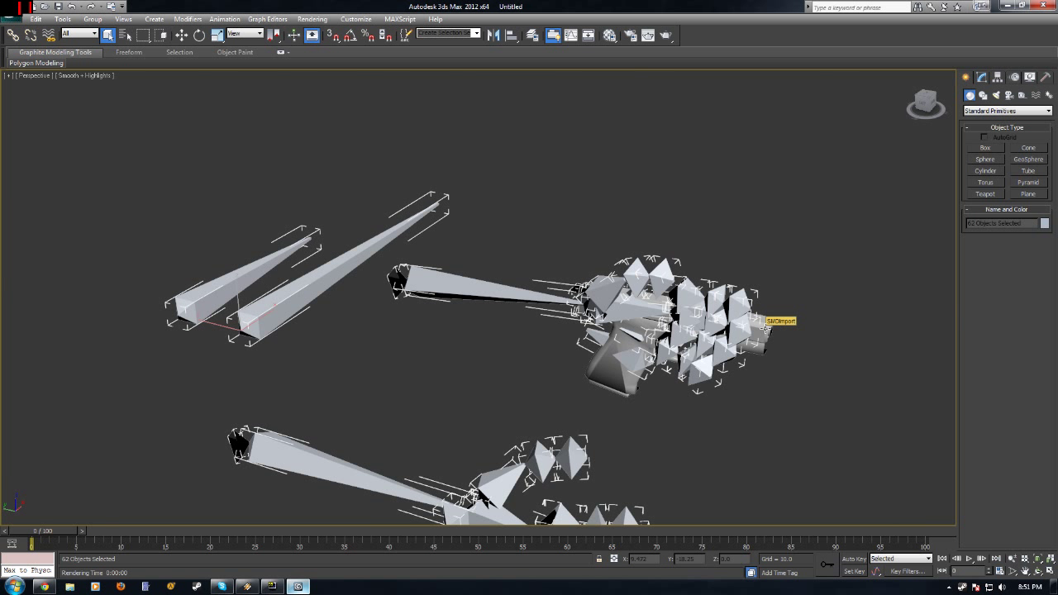
{"action": "key", "text": "Delete"}
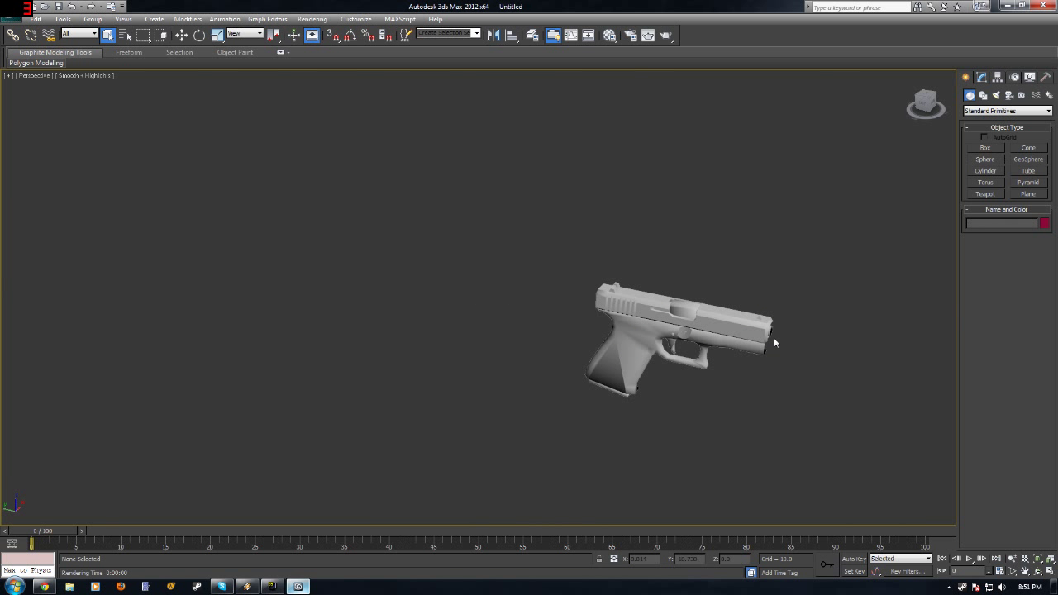
Step: Frame the pistol and select its mesh
{"action": "key", "text": "z"}
{"action": "middle_click_drag", "start_coordinate": [559, 265], "coordinate": [451, 246], "text": "alt"}
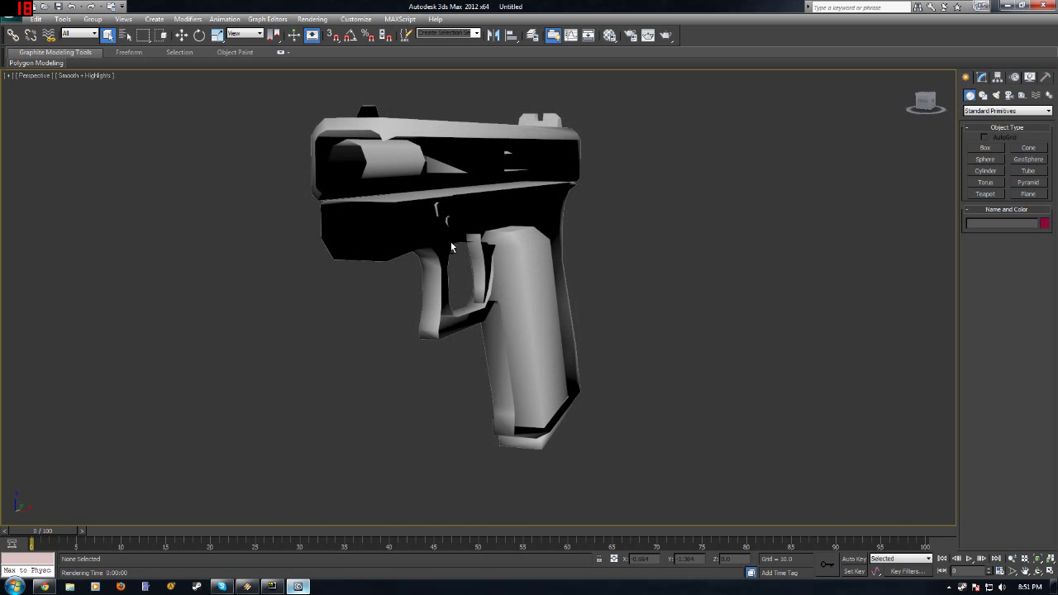
{"action": "middle_click_drag", "start_coordinate": [415, 194], "coordinate": [590, 213], "text": "alt"}
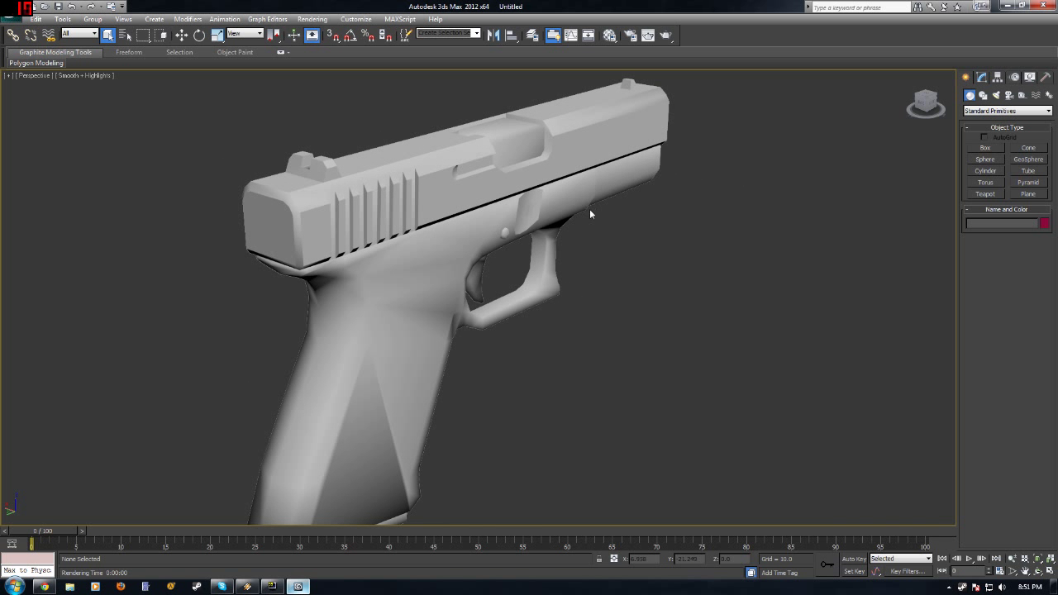
{"action": "scroll", "coordinate": [590, 213], "scroll_direction": "down", "scroll_amount": 3}
{"action": "left_click_drag", "start_coordinate": [231, 152], "coordinate": [416, 196]}
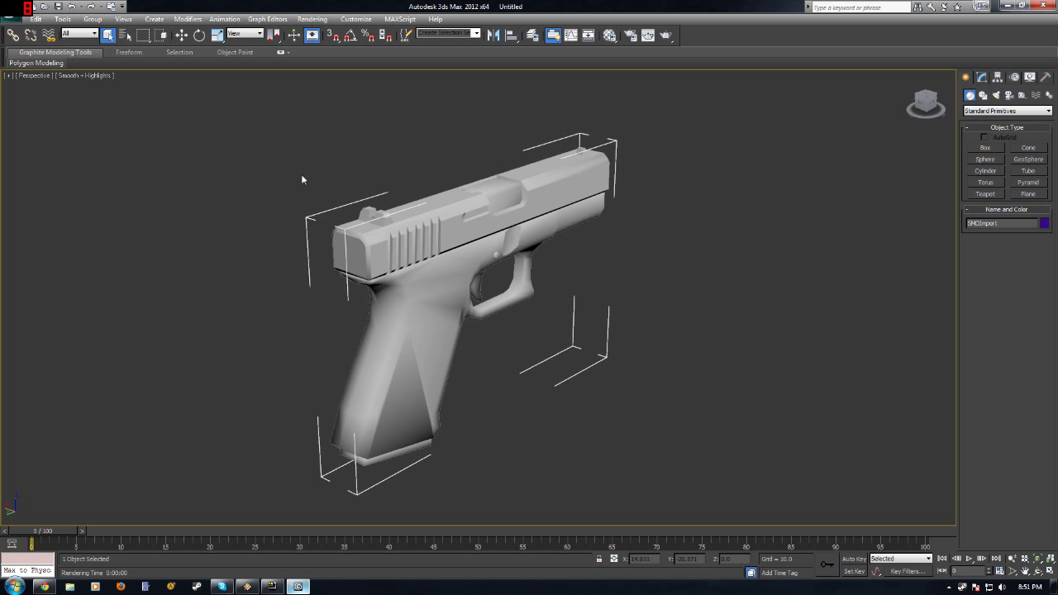
{"action": "left_click_drag", "start_coordinate": [217, 87], "coordinate": [759, 481]}
{"action": "left_click_drag", "start_coordinate": [759, 481], "coordinate": [412, 128]}
{"action": "left_click", "coordinate": [663, 218]}
{"action": "left_click", "coordinate": [517, 213]}
Step: Go to the Editable Mesh level beneath the Skin modifier and activate Element sub-object selection
{"action": "left_click", "coordinate": [983, 77]}
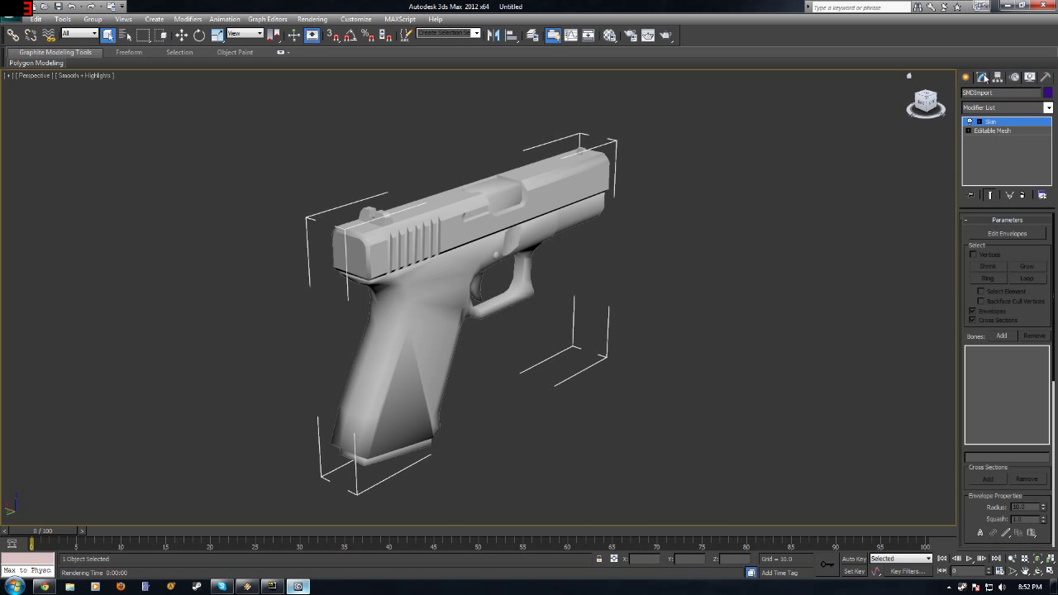
{"action": "left_click", "coordinate": [990, 132]}
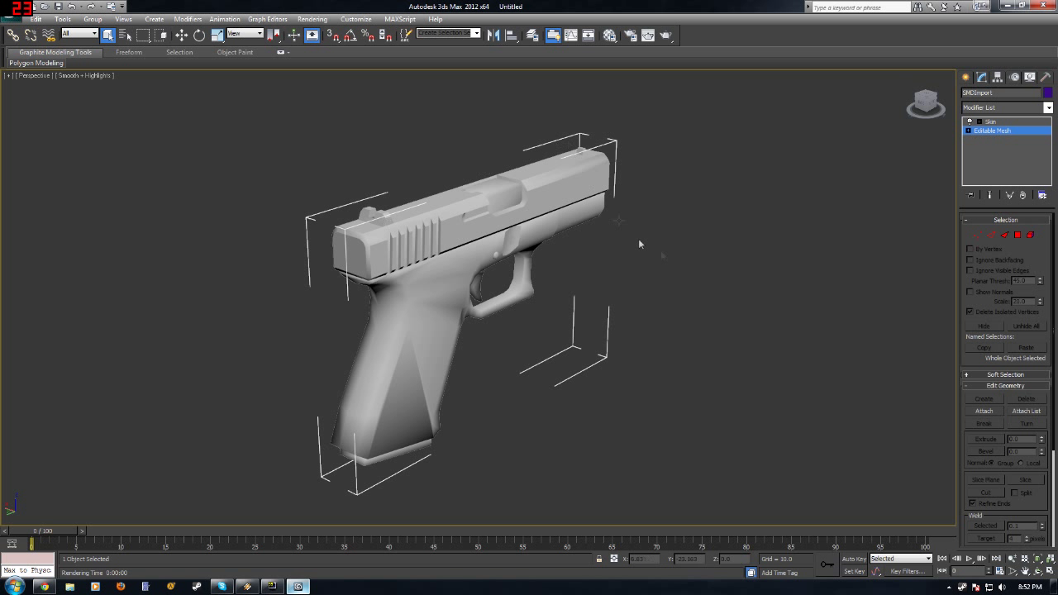
{"action": "left_click", "coordinate": [1031, 238]}
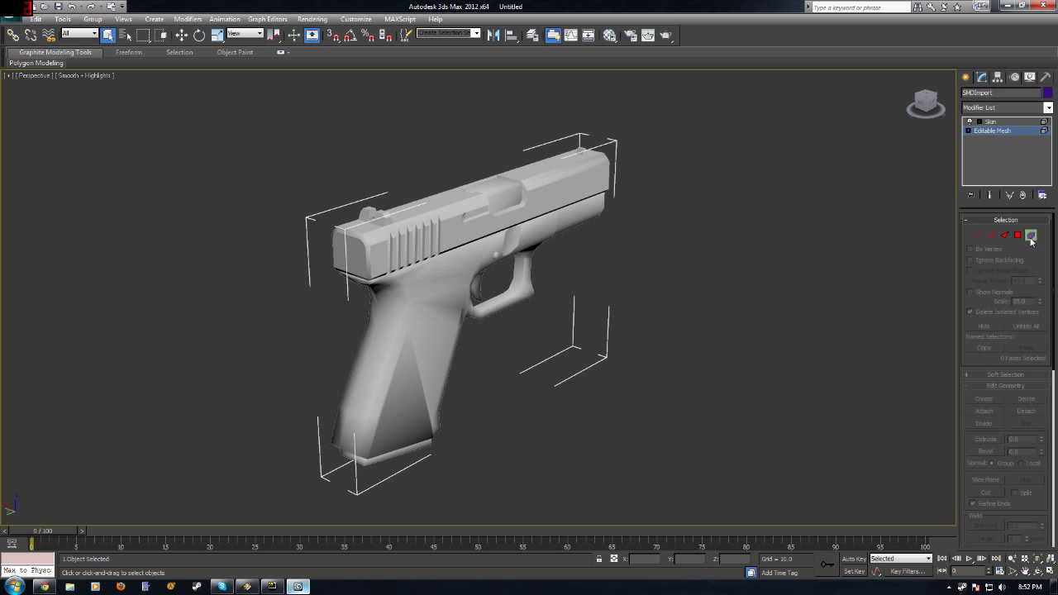
{"action": "left_click", "coordinate": [968, 130]}
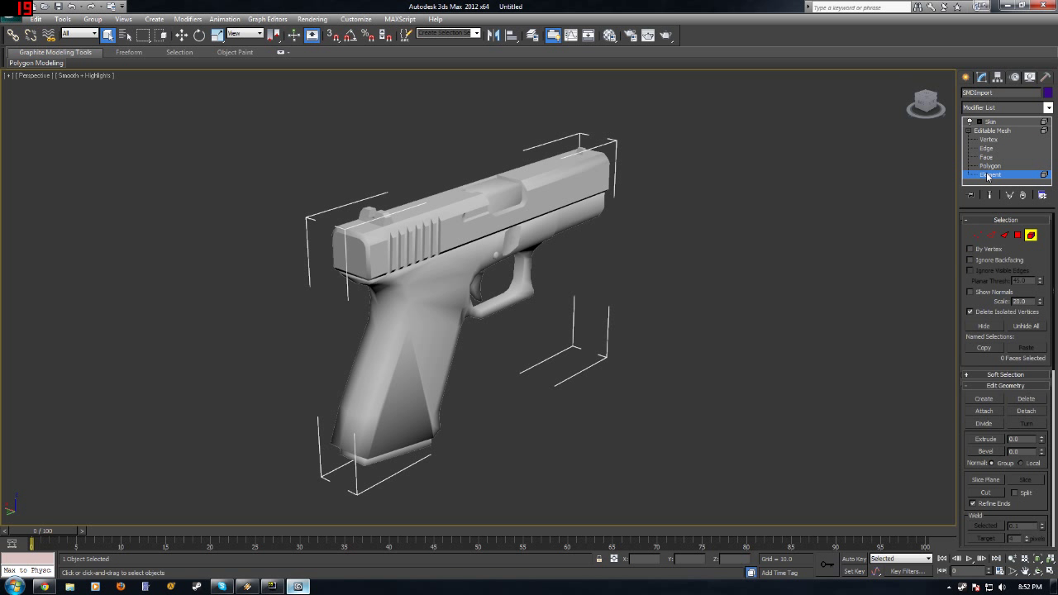
Step: Select the pistol's elements one by one to check which parts, such as the slide and barrel, are separate
{"action": "mouse_move", "coordinate": [719, 243]}
{"action": "middle_mouse_down", "text": "alt"}
{"action": "mouse_move", "coordinate": [618, 228]}
{"action": "mouse_move", "coordinate": [557, 240]}
{"action": "mouse_move", "coordinate": [708, 228]}
{"action": "middle_mouse_up", "text": "alt"}
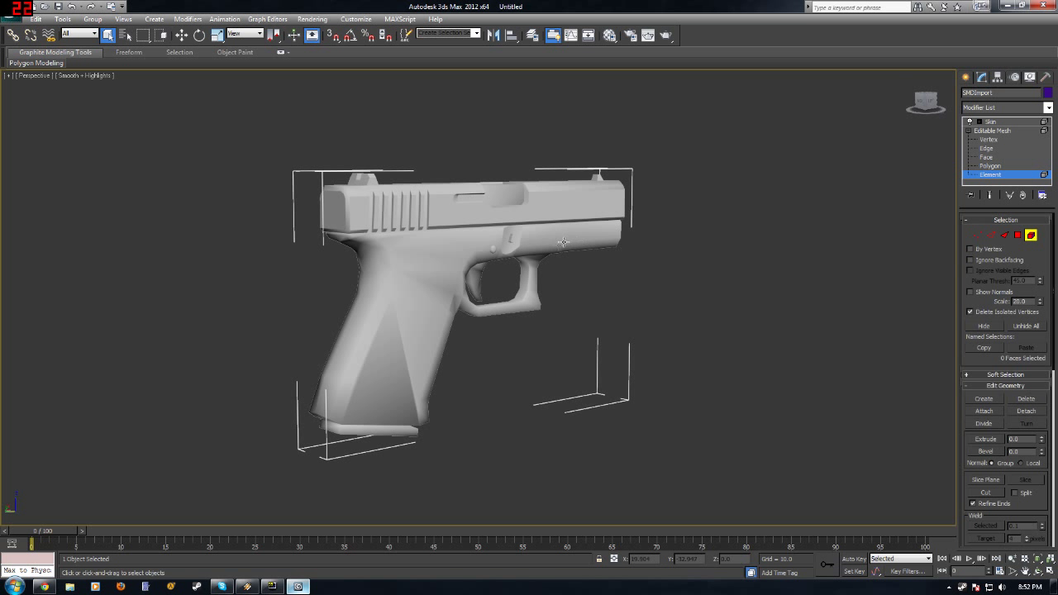
{"action": "left_click", "coordinate": [478, 278]}
{"action": "middle_click_drag", "start_coordinate": [479, 277], "coordinate": [448, 287], "text": "alt"}
{"action": "left_click", "coordinate": [447, 287]}
{"action": "left_click", "coordinate": [442, 215]}
{"action": "left_click", "coordinate": [339, 180]}
{"action": "left_click", "coordinate": [344, 200]}
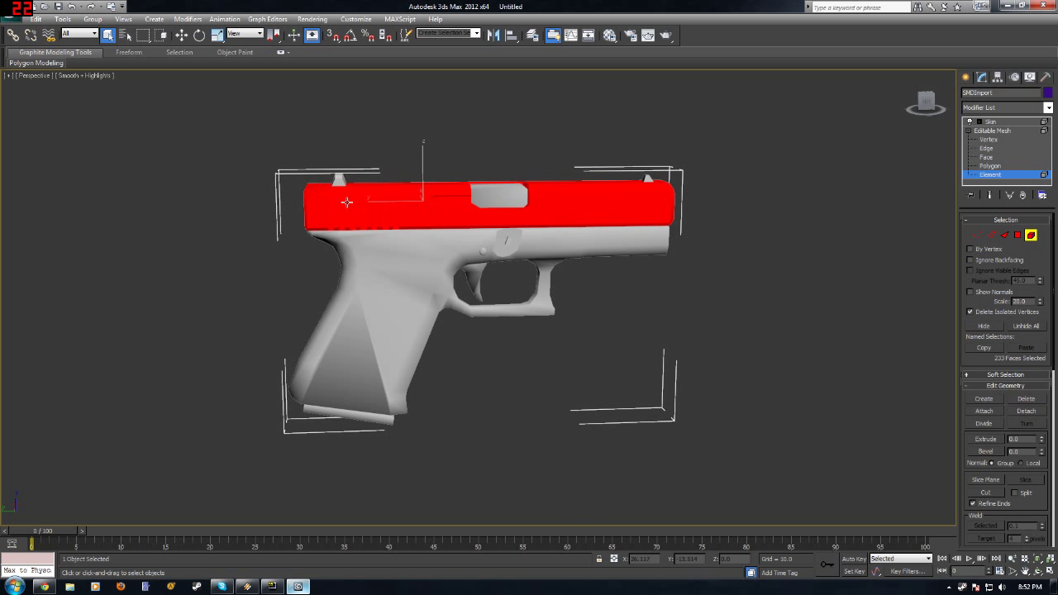
{"action": "left_click", "coordinate": [494, 205]}
Step: Select the trigger element and detach it as a separate object named Trigg
{"action": "left_click", "coordinate": [484, 279]}
{"action": "left_click", "coordinate": [483, 277]}
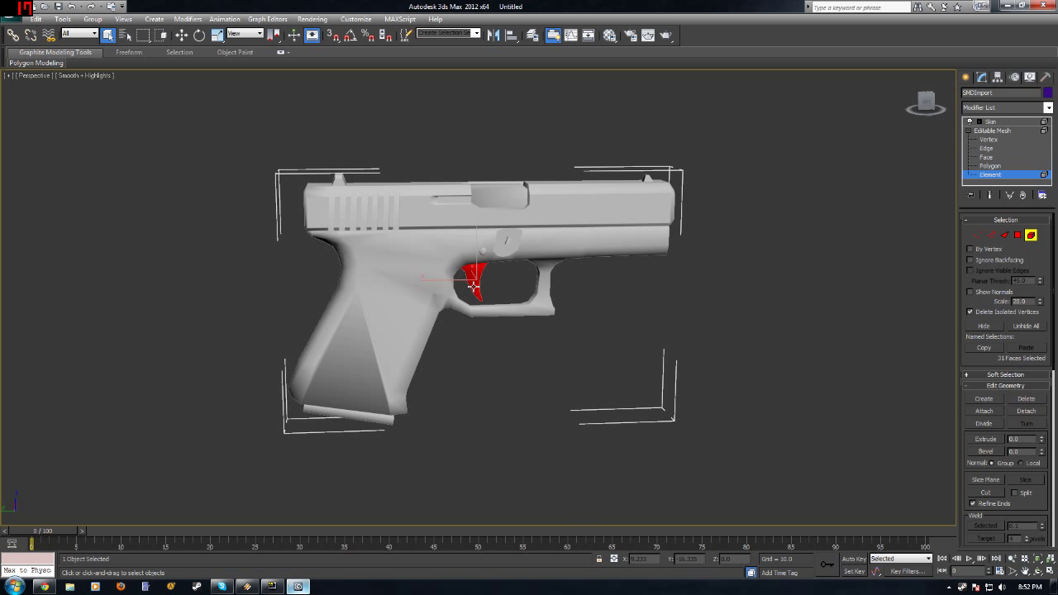
{"action": "left_click", "coordinate": [1025, 411]}
{"action": "type", "text": "T"}
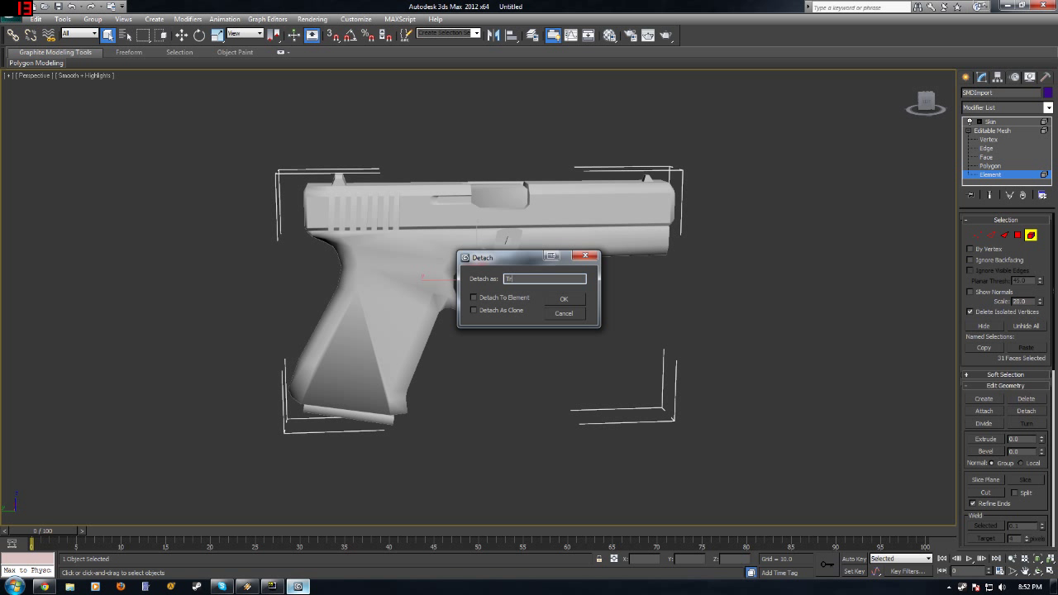
{"action": "type", "text": "rigg"}
{"action": "key", "text": "Return"}
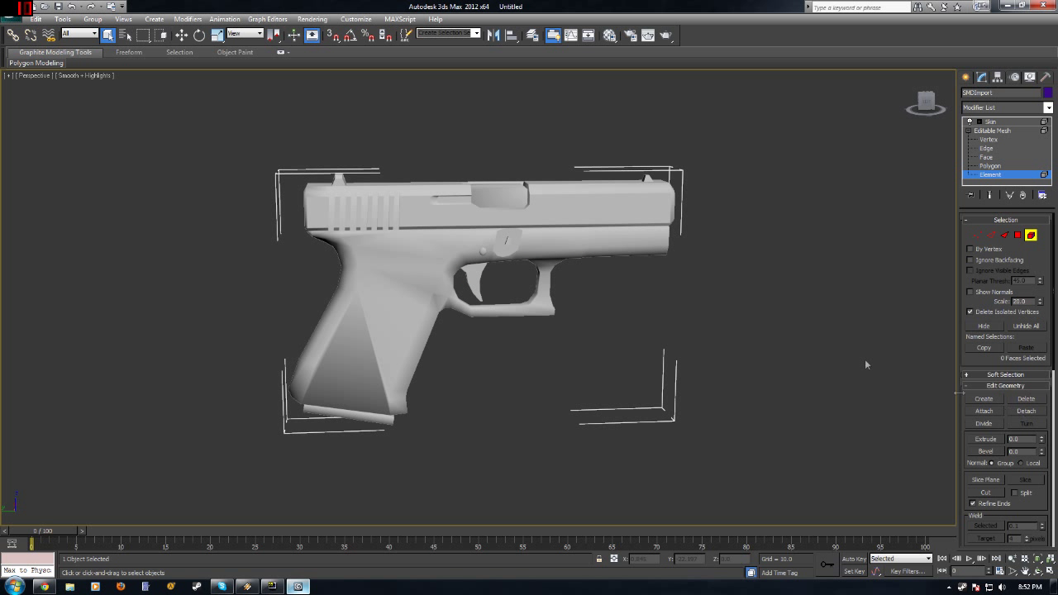
Step: Select the slide together with its rear and front sights and detach them as an object named s
{"action": "left_click", "coordinate": [396, 229]}
{"action": "middle_click_drag", "start_coordinate": [451, 253], "coordinate": [595, 228], "text": "alt"}
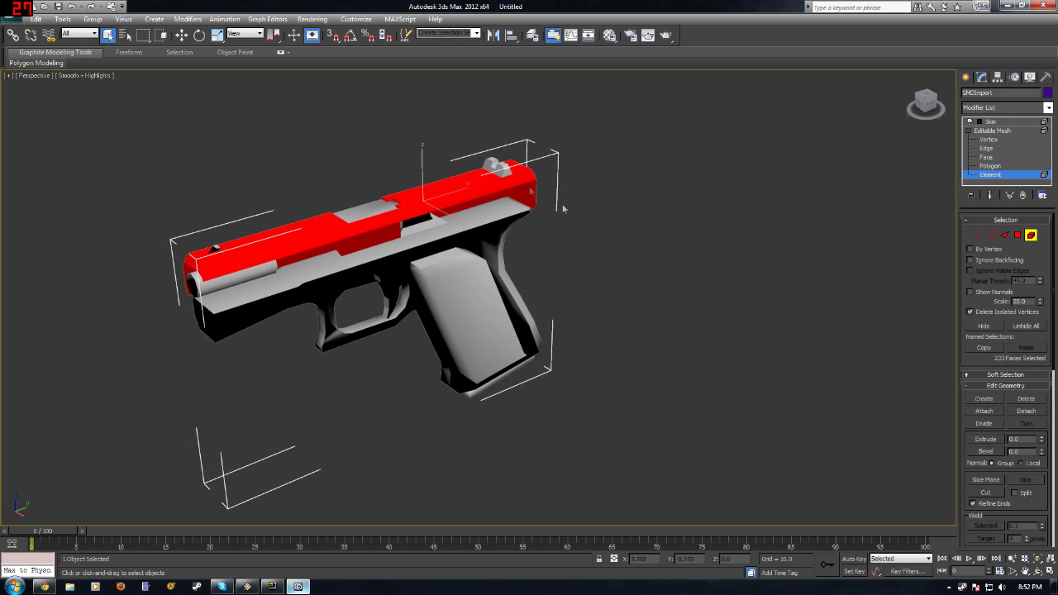
{"action": "left_click", "coordinate": [501, 169], "text": "ctrl"}
{"action": "middle_click_drag", "start_coordinate": [215, 248], "coordinate": [496, 252], "text": "alt"}
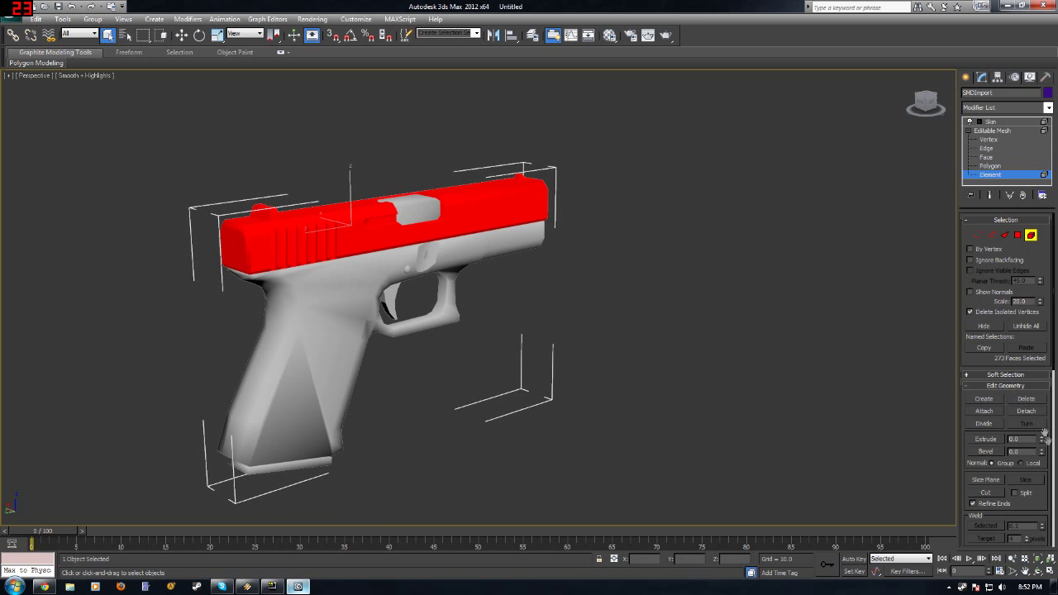
{"action": "left_click", "coordinate": [1025, 411]}
{"action": "type", "text": "s"}
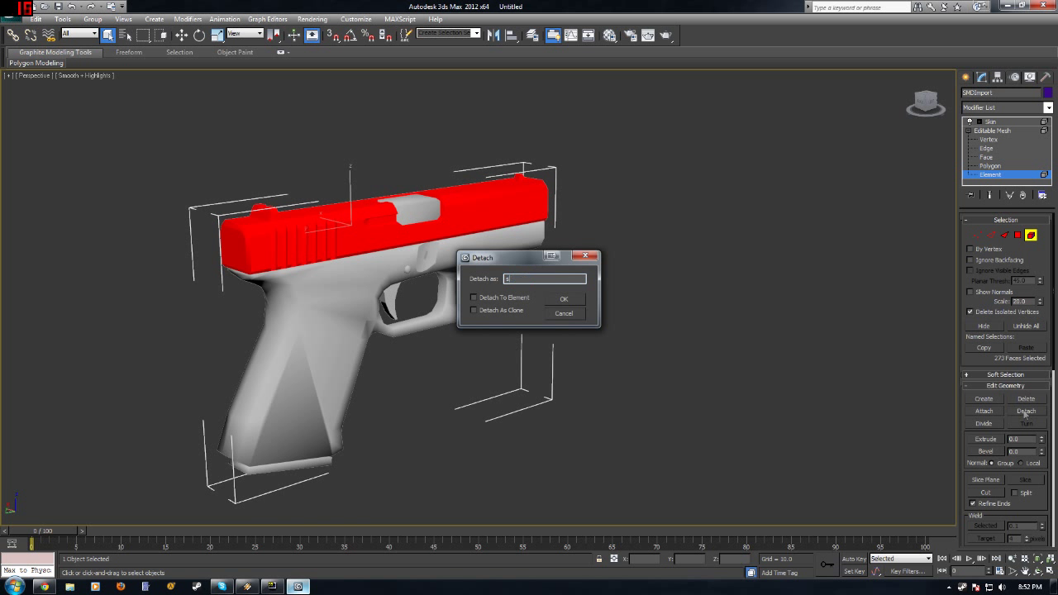
{"action": "key", "text": "Return"}
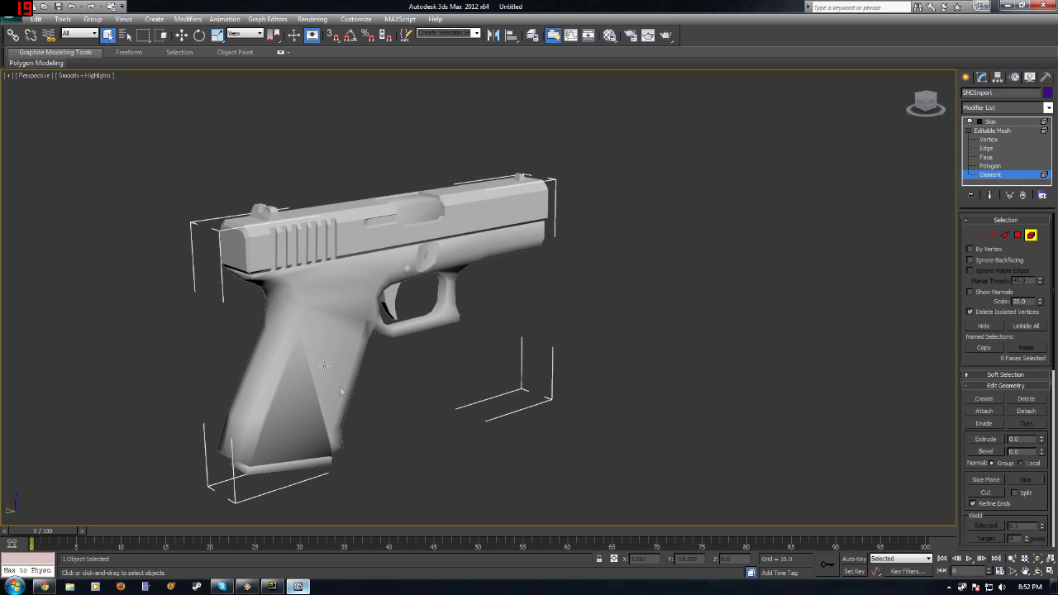
Step: View the pistol side-on and set the Perspective viewport to wireframe shading
{"action": "left_click", "coordinate": [328, 396]}
{"action": "left_click", "coordinate": [308, 466]}
{"action": "mouse_move", "coordinate": [308, 466]}
{"action": "middle_mouse_down", "text": "alt"}
{"action": "mouse_move", "coordinate": [265, 479]}
{"action": "mouse_move", "coordinate": [297, 475]}
{"action": "middle_mouse_up", "text": "alt"}
{"action": "left_click", "coordinate": [76, 79]}
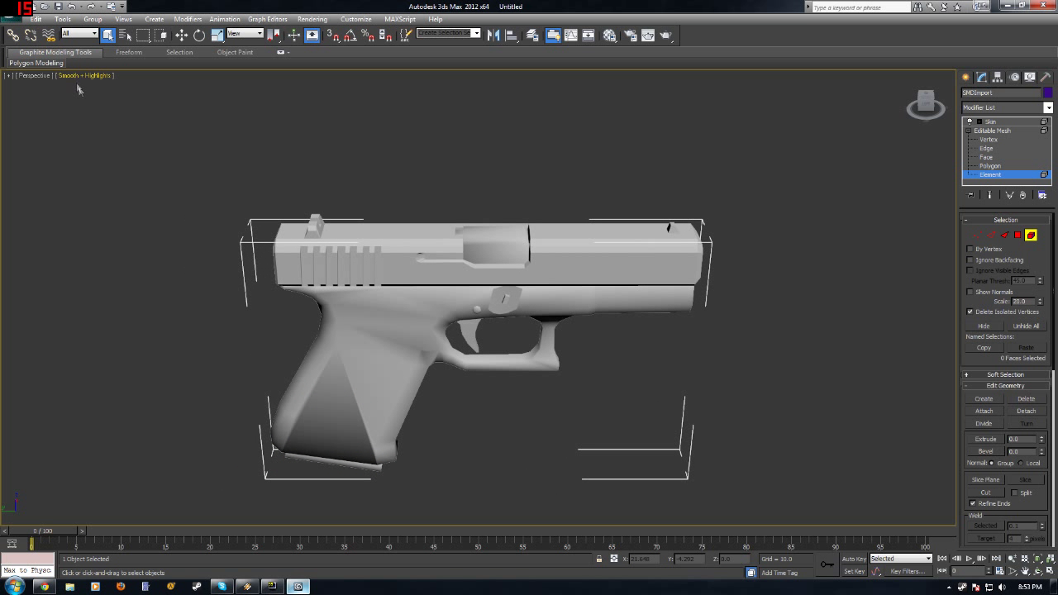
{"action": "left_click", "coordinate": [83, 76]}
{"action": "left_click", "coordinate": [100, 110]}
{"action": "scroll", "coordinate": [406, 296], "scroll_direction": "up", "scroll_amount": 4}
{"action": "scroll", "coordinate": [406, 296], "scroll_direction": "down", "scroll_amount": 3}
Step: Move the small cylindrical element from inside the slide straight up above the pistol, and restore Smooth + Highlights shading
{"action": "left_click", "coordinate": [457, 262]}
{"action": "scroll", "coordinate": [467, 285], "scroll_direction": "up", "scroll_amount": 6}
{"action": "scroll", "coordinate": [467, 285], "scroll_direction": "down", "scroll_amount": 2}
{"action": "right_click", "coordinate": [425, 154]}
{"action": "left_click", "coordinate": [443, 175]}
{"action": "right_click", "coordinate": [433, 168]}
{"action": "left_click", "coordinate": [445, 181]}
{"action": "scroll", "coordinate": [438, 220], "scroll_direction": "up", "scroll_amount": 2}
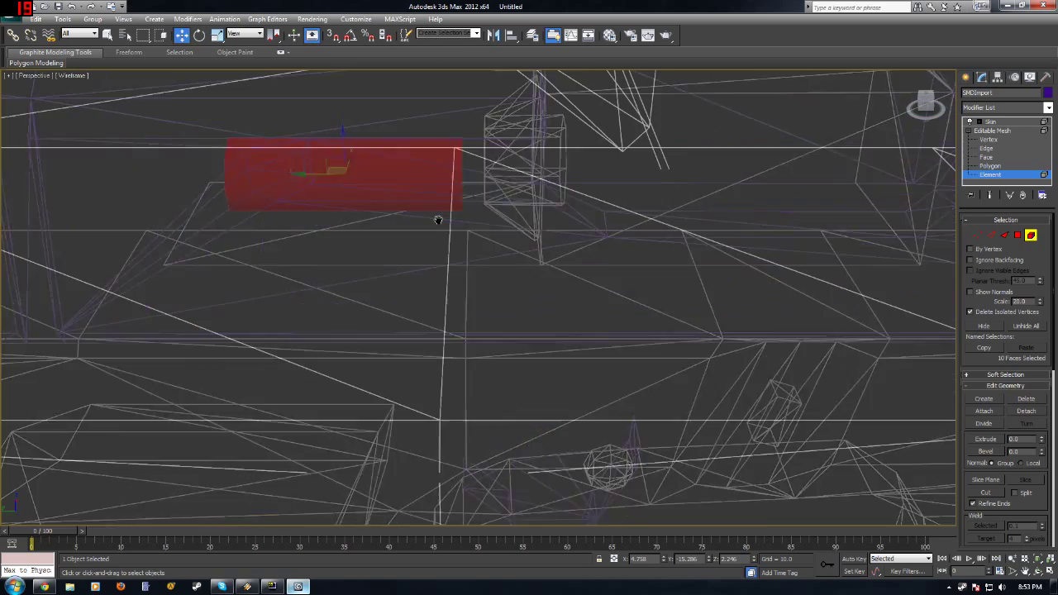
{"action": "scroll", "coordinate": [438, 219], "scroll_direction": "down", "scroll_amount": 4}
{"action": "left_click_drag", "start_coordinate": [438, 222], "coordinate": [438, 131]}
{"action": "left_click", "coordinate": [72, 75]}
{"action": "left_click", "coordinate": [99, 87]}
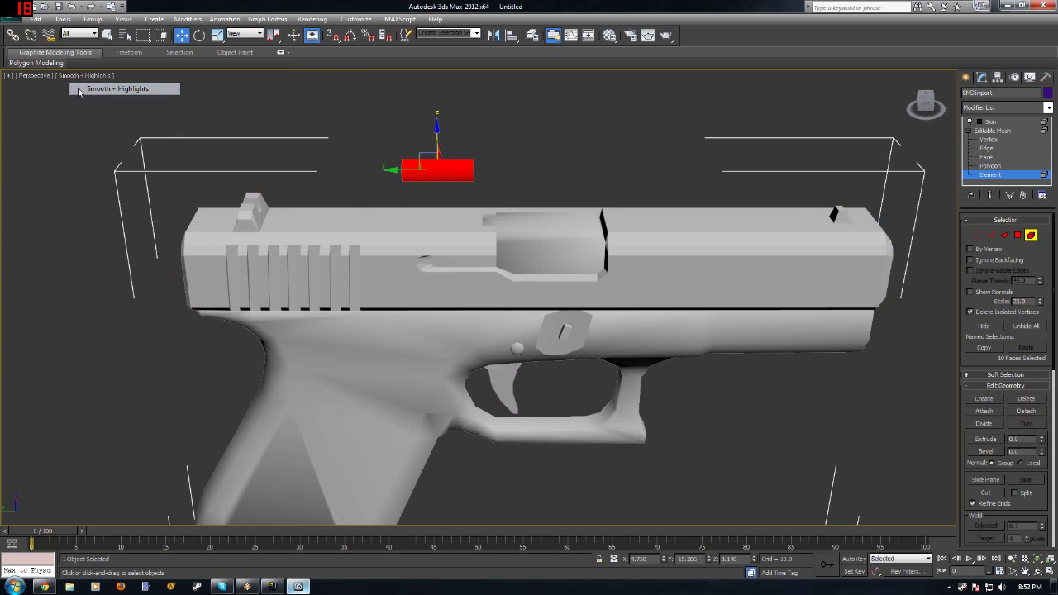
Step: Add the magazine element at the grip's base to the selection and set the Perspective viewport to wireframe shading
{"action": "left_click", "coordinate": [407, 164]}
{"action": "left_click", "coordinate": [409, 165]}
{"action": "mouse_move", "coordinate": [193, 137]}
{"action": "middle_mouse_down", "text": "alt"}
{"action": "mouse_move", "coordinate": [284, 150]}
{"action": "mouse_move", "coordinate": [290, 172]}
{"action": "mouse_move", "coordinate": [356, 160]}
{"action": "mouse_move", "coordinate": [397, 173]}
{"action": "middle_mouse_up", "text": "alt"}
{"action": "scroll", "coordinate": [416, 181], "scroll_direction": "up", "scroll_amount": 5}
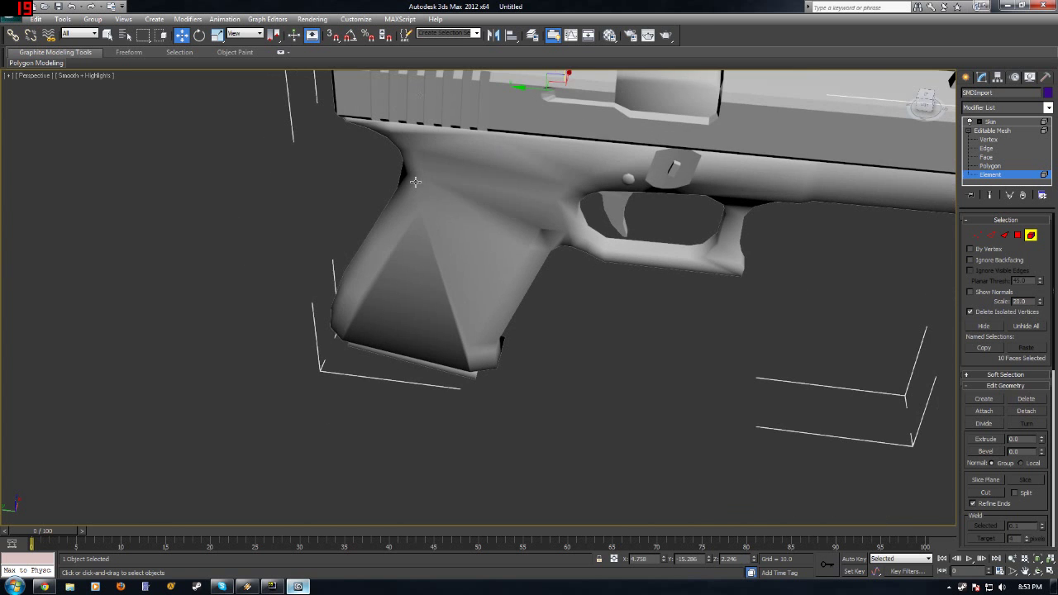
{"action": "left_click", "coordinate": [433, 363]}
{"action": "left_click", "coordinate": [79, 76]}
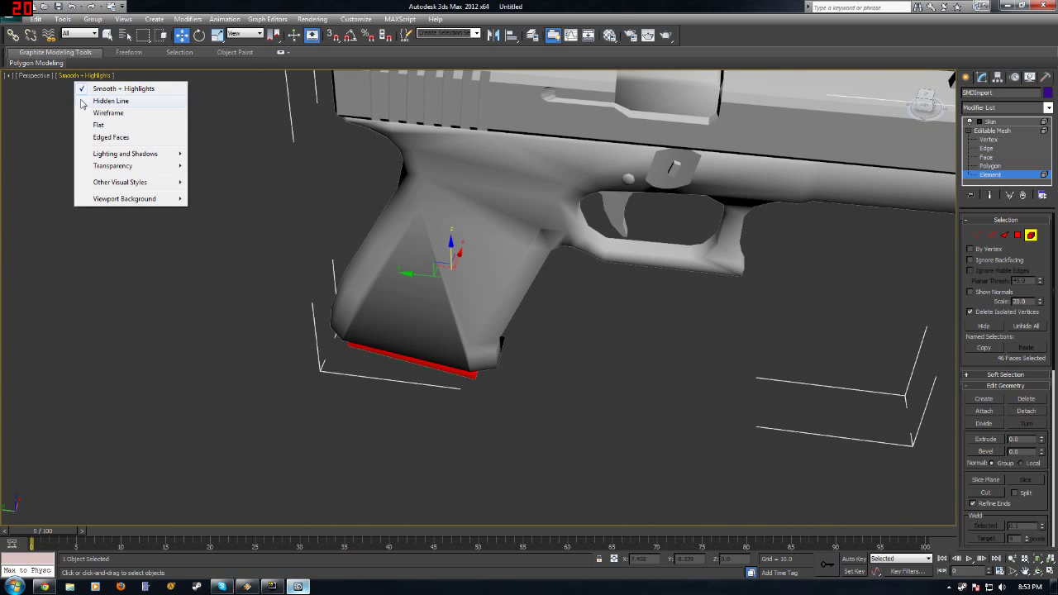
{"action": "left_click", "coordinate": [90, 111]}
{"action": "scroll", "coordinate": [408, 285], "scroll_direction": "down", "scroll_amount": 8}
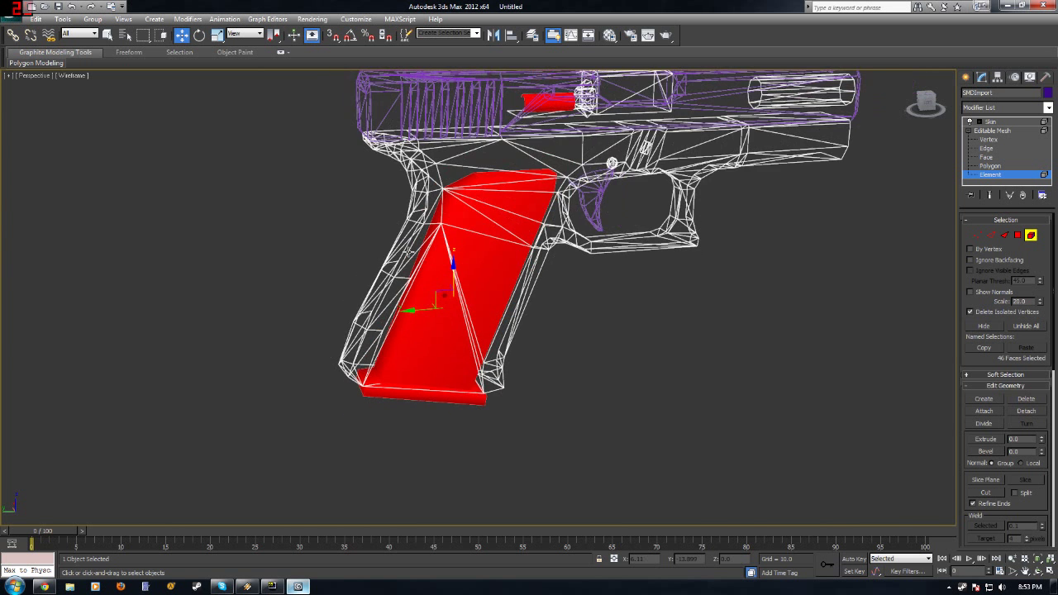
{"action": "scroll", "coordinate": [423, 282], "scroll_direction": "up", "scroll_amount": 3}
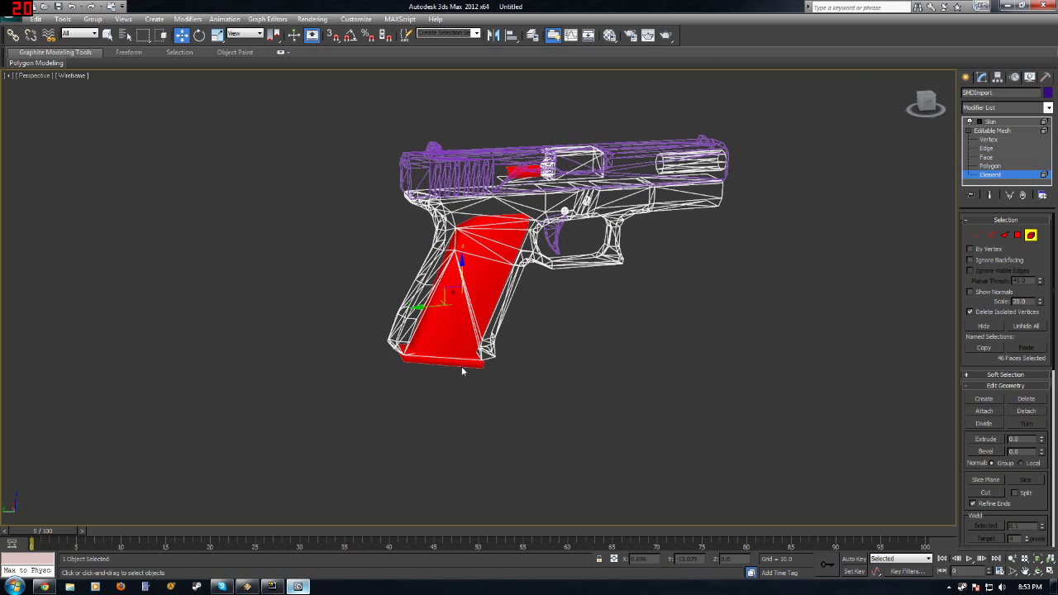
Step: Deselect the small cylindrical element and detach the magazine as a separate object named mag
{"action": "left_click", "coordinate": [457, 362]}
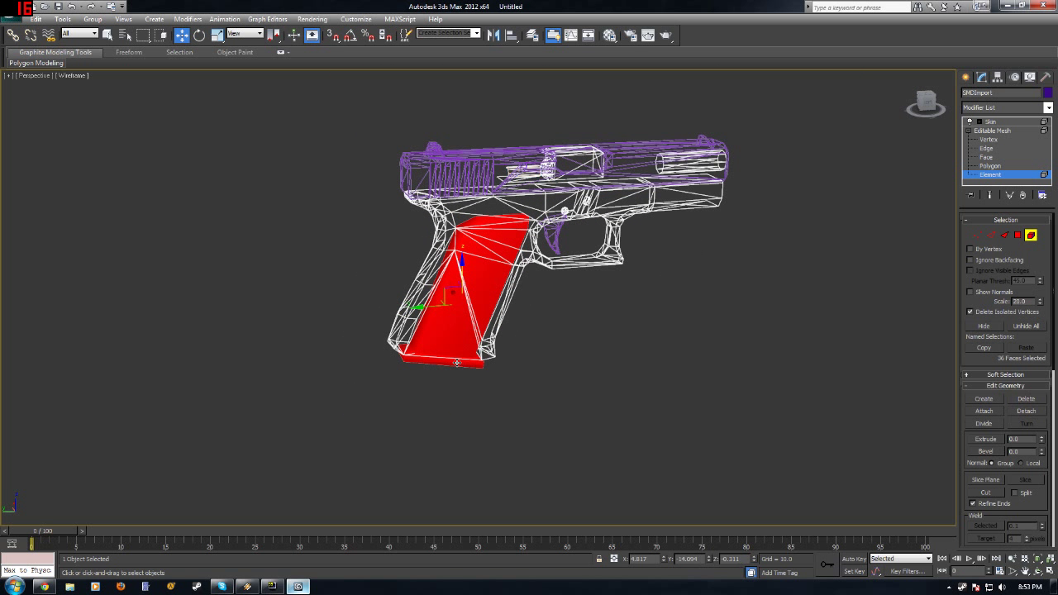
{"action": "left_click", "coordinate": [1025, 411]}
{"action": "type", "text": "m"}
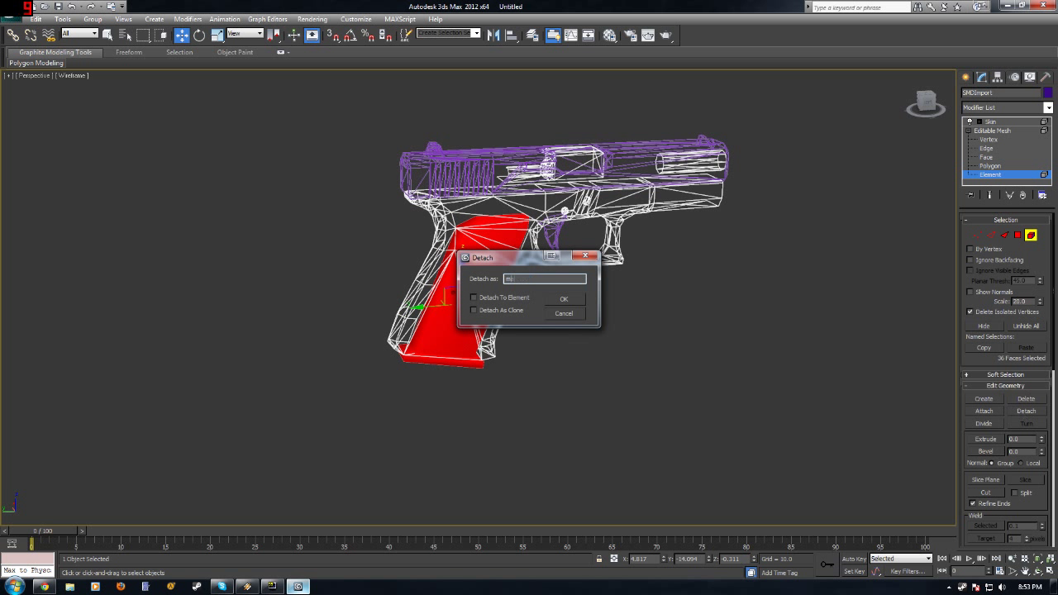
{"action": "key", "text": "Return"}
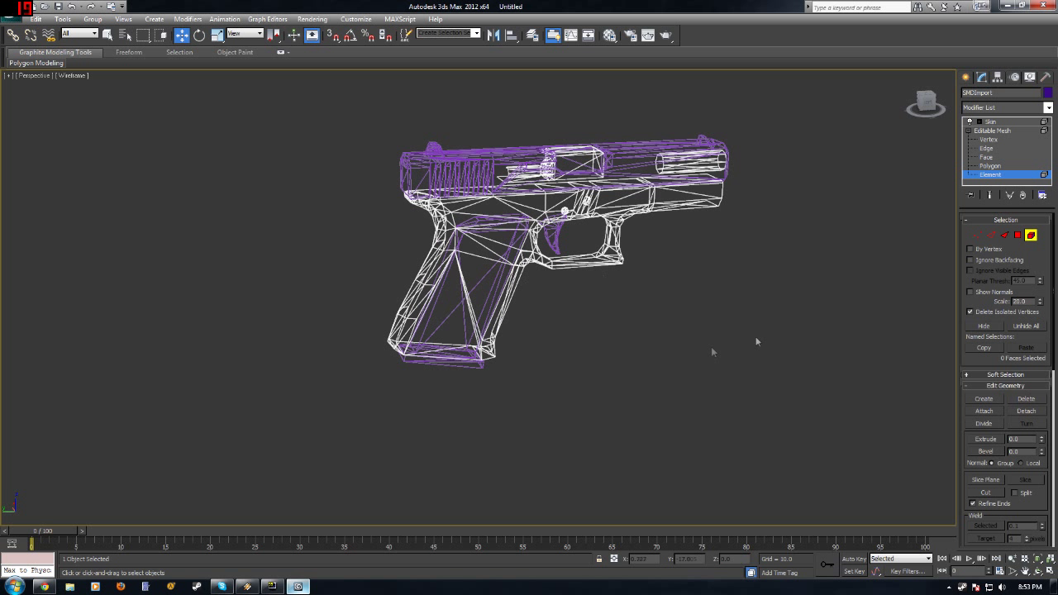
Step: Restore Smooth + Highlights shading in the Perspective viewport and frame the whole pistol
{"action": "left_click", "coordinate": [968, 132]}
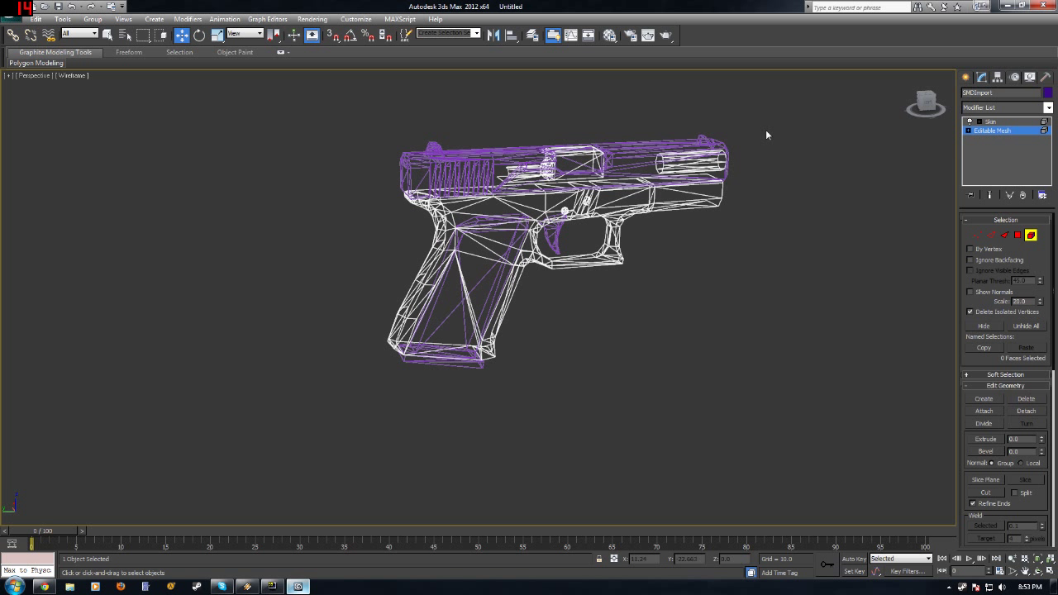
{"action": "left_click", "coordinate": [76, 78]}
{"action": "left_click", "coordinate": [91, 86]}
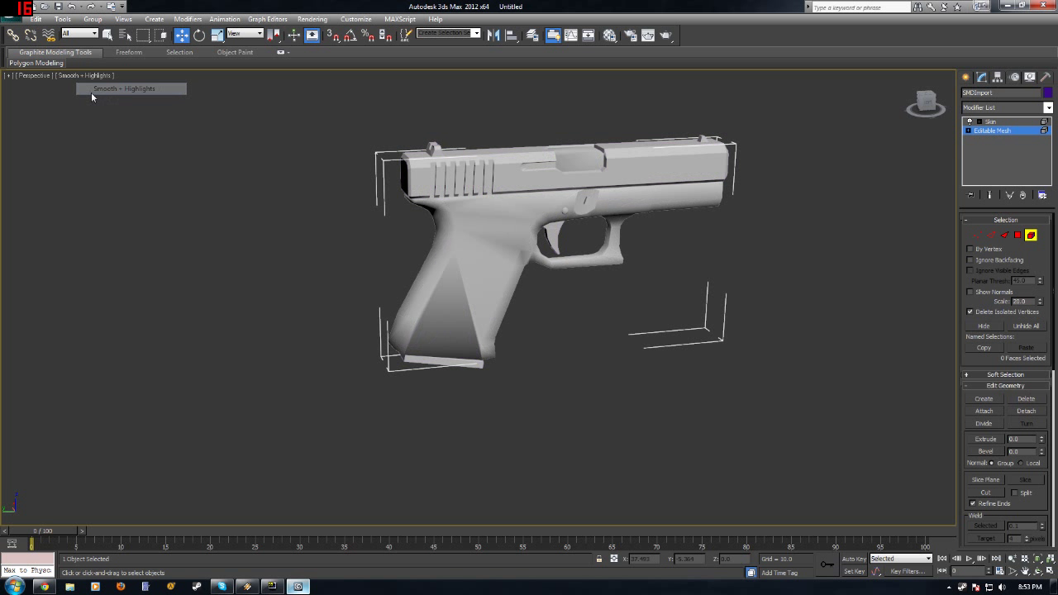
{"action": "middle_click_drag", "start_coordinate": [408, 253], "coordinate": [350, 262], "text": "alt"}
{"action": "scroll", "coordinate": [432, 196], "scroll_direction": "up", "scroll_amount": 5}
{"action": "middle_click_drag", "start_coordinate": [432, 196], "coordinate": [440, 393]}
{"action": "middle_click_drag", "start_coordinate": [442, 102], "coordinate": [420, 200]}
{"action": "middle_click_drag", "start_coordinate": [365, 179], "coordinate": [435, 304], "text": "alt"}
{"action": "key", "text": "z"}
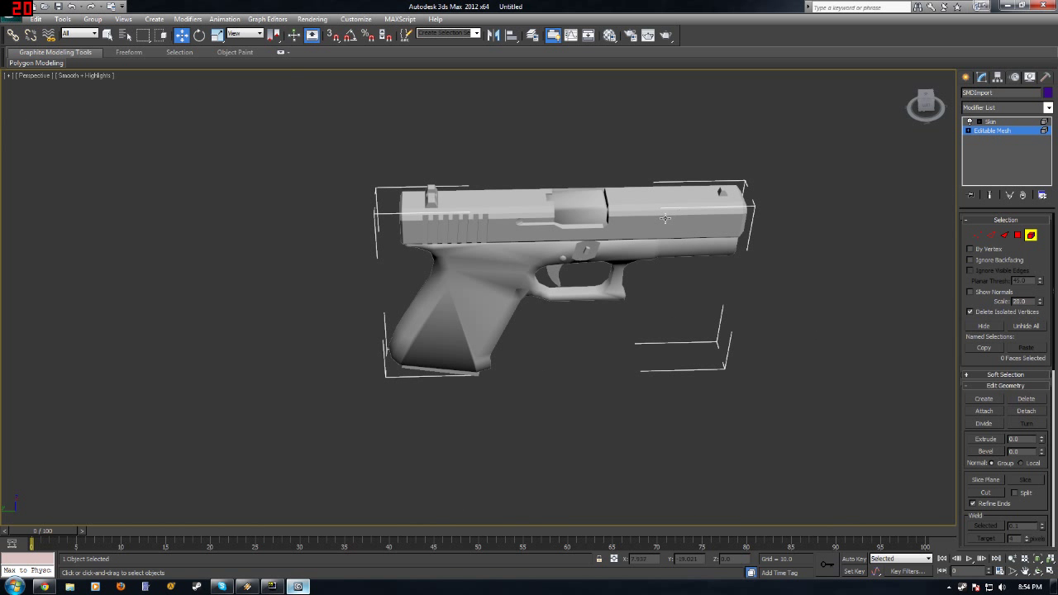
Step: Select all remaining frame, barrel and small-part elements and detach them as a separate object named main
{"action": "left_click", "coordinate": [468, 276]}
{"action": "middle_click_drag", "start_coordinate": [468, 276], "coordinate": [564, 306], "text": "alt"}
{"action": "left_click", "coordinate": [567, 305]}
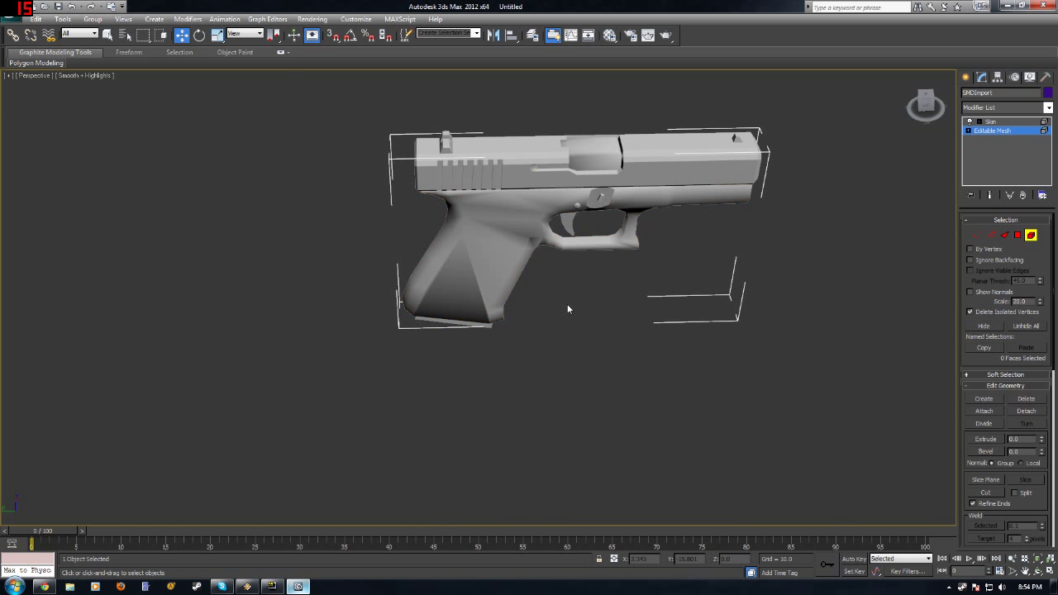
{"action": "key", "text": "ctrl+z"}
{"action": "left_click", "coordinate": [611, 319]}
{"action": "key", "text": "ctrl+z"}
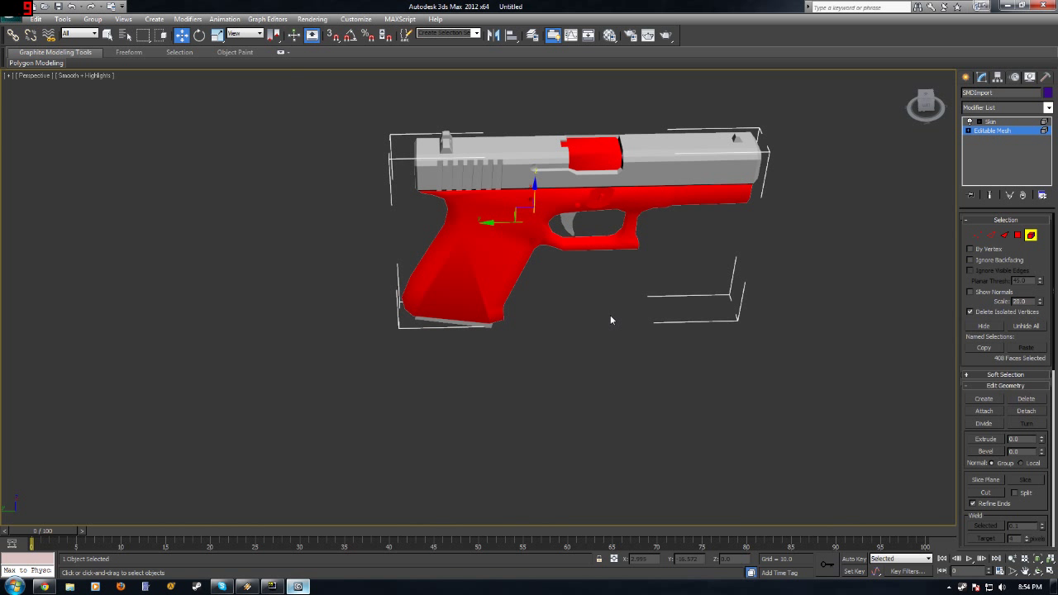
{"action": "left_click", "coordinate": [1022, 411]}
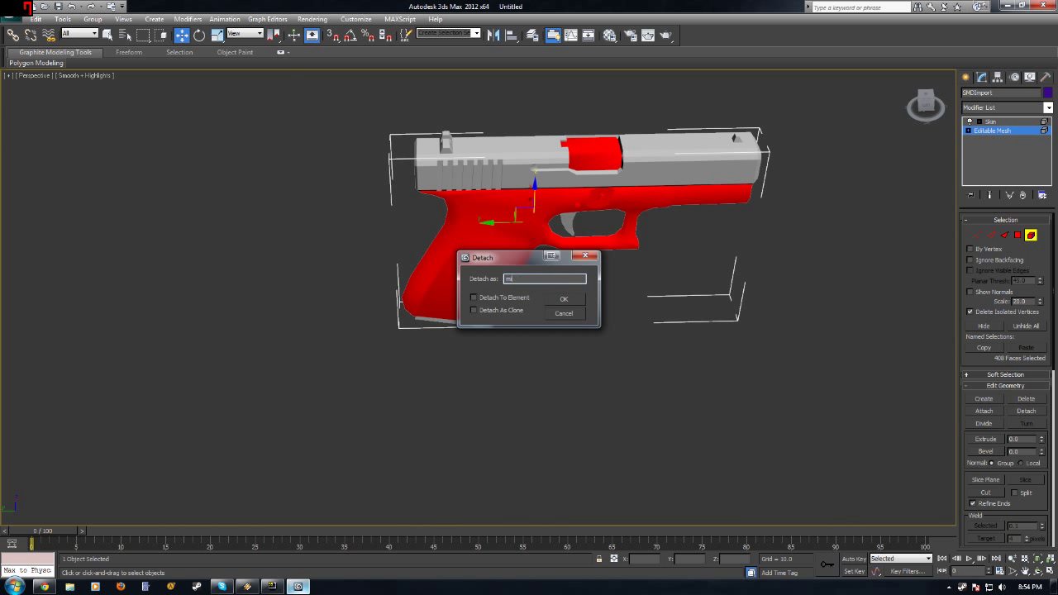
{"action": "type", "text": "m"}
{"action": "key", "text": "Return"}
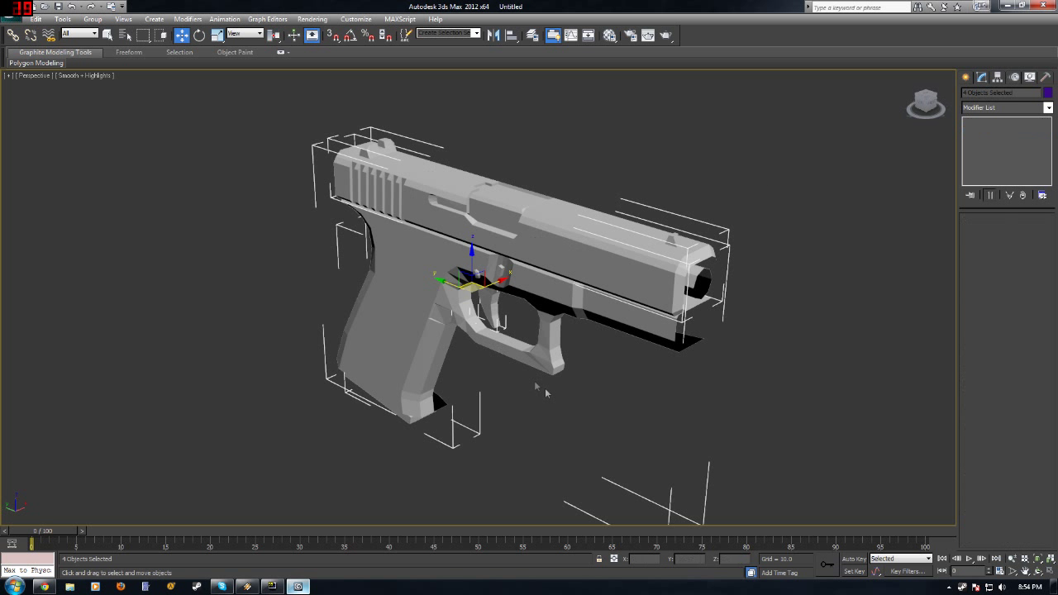
Step: Select the detached pistol frame with the Move tool and view it from its rear side
{"action": "left_click", "coordinate": [544, 387]}
{"action": "middle_click_drag", "start_coordinate": [554, 382], "coordinate": [629, 354], "text": "alt"}
{"action": "left_click", "coordinate": [425, 213]}
{"action": "right_click", "coordinate": [492, 222]}
{"action": "left_click", "coordinate": [504, 227]}
{"action": "left_click_drag", "start_coordinate": [462, 220], "coordinate": [304, 174]}
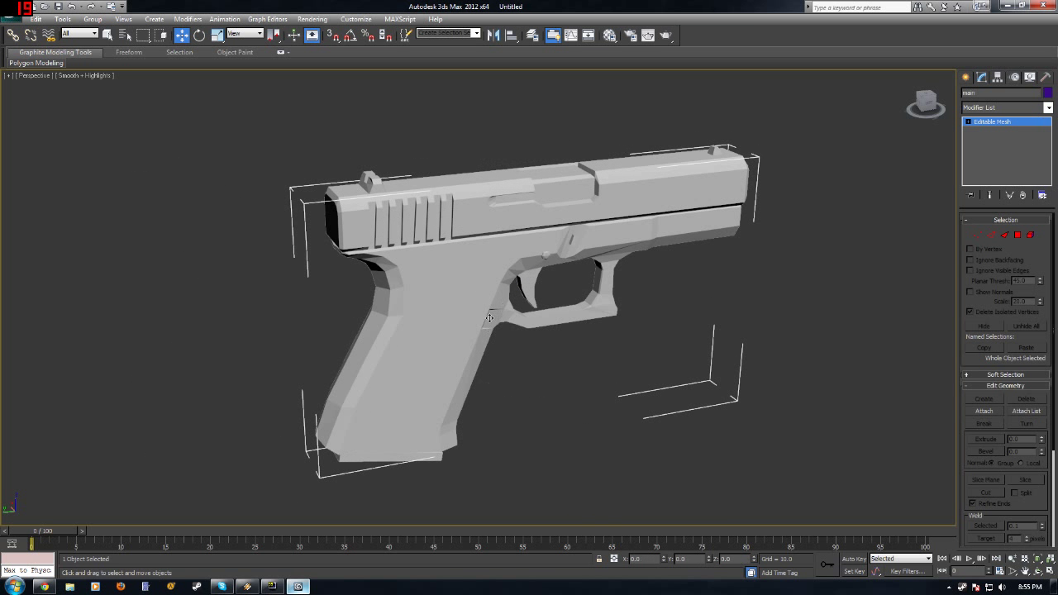
Step: Try to move the detached magazine out of the grip, and undo the move
{"action": "left_click", "coordinate": [394, 461]}
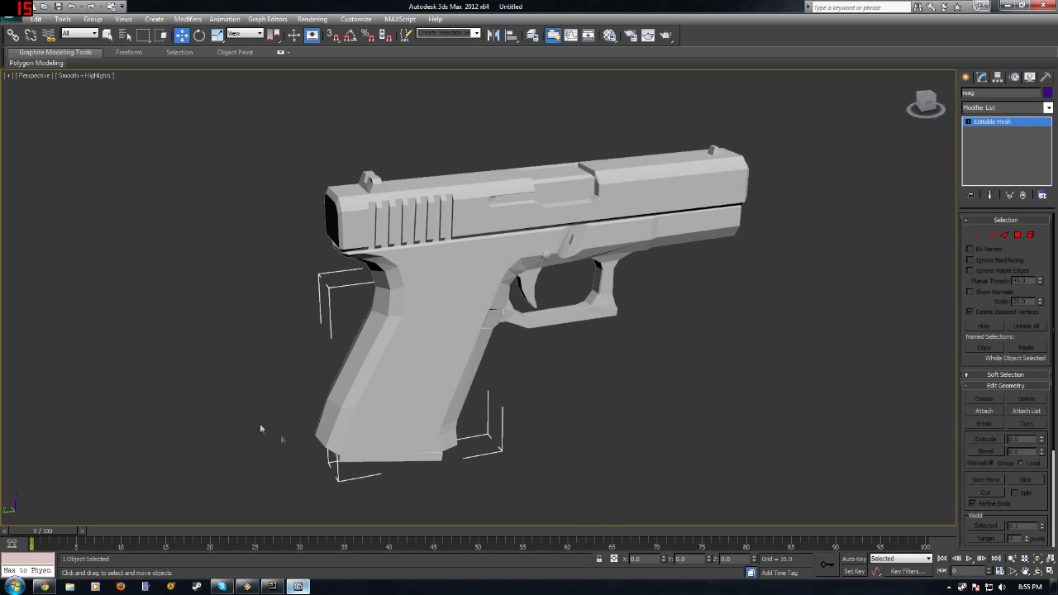
{"action": "mouse_move", "coordinate": [351, 461]}
{"action": "left_mouse_down"}
{"action": "mouse_move", "coordinate": [171, 430]}
{"action": "mouse_move", "coordinate": [295, 488]}
{"action": "mouse_move", "coordinate": [355, 479]}
{"action": "left_mouse_up"}
{"action": "key", "text": "ctrl+z"}
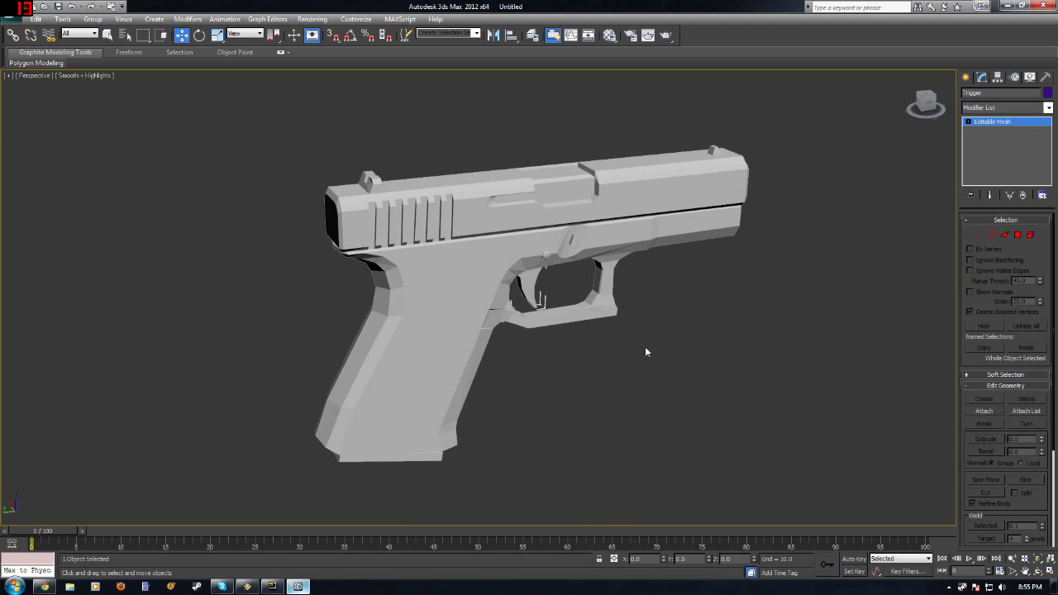
Step: Try to move the main frame object, including along its Y axis from its distant pivot, and undo the moves
{"action": "left_click", "coordinate": [644, 348]}
{"action": "left_click", "coordinate": [467, 322]}
{"action": "left_click_drag", "start_coordinate": [434, 349], "coordinate": [565, 354]}
{"action": "key", "text": "ctrl+z"}
{"action": "left_click", "coordinate": [695, 289]}
{"action": "left_click", "coordinate": [532, 328]}
{"action": "scroll", "coordinate": [583, 385], "scroll_direction": "down", "scroll_amount": 10}
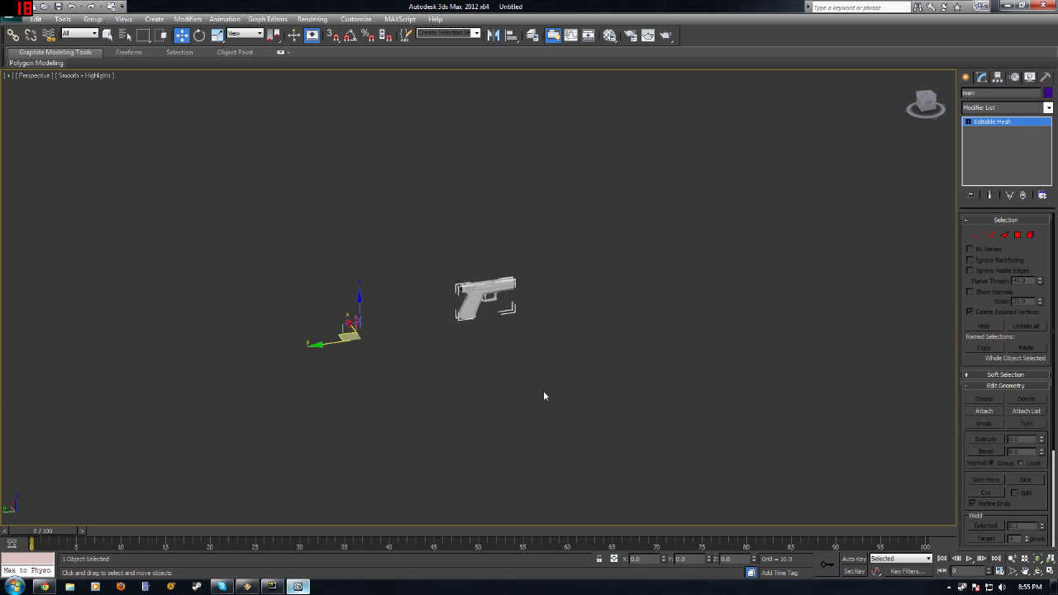
{"action": "left_click_drag", "start_coordinate": [253, 367], "coordinate": [139, 382]}
{"action": "key", "text": "ctrl+z"}
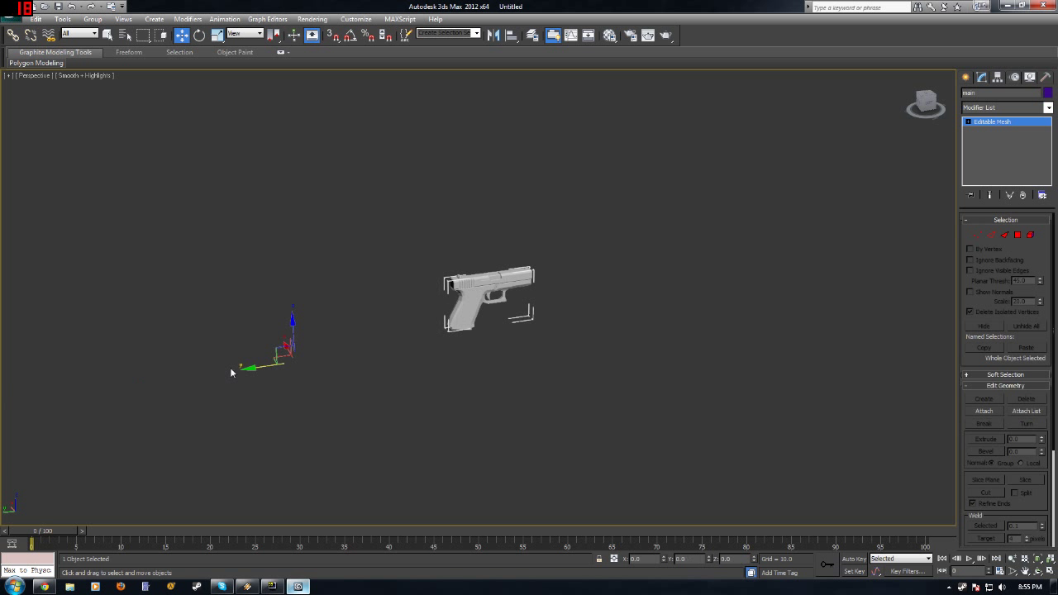
Step: Try to rotate the main frame object around its distant pivot, undo each rotation, and deselect it
{"action": "right_click", "coordinate": [469, 317]}
{"action": "left_click", "coordinate": [496, 332]}
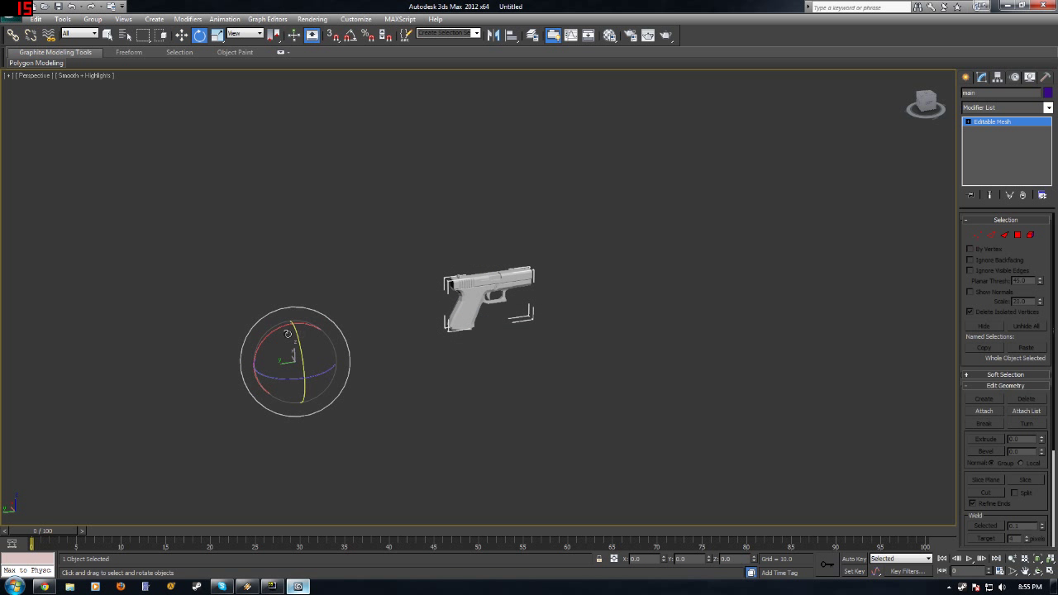
{"action": "left_click_drag", "start_coordinate": [268, 332], "coordinate": [316, 334]}
{"action": "key", "text": "ctrl+z"}
{"action": "mouse_move", "coordinate": [291, 370]}
{"action": "left_mouse_down"}
{"action": "mouse_move", "coordinate": [266, 377]}
{"action": "mouse_move", "coordinate": [276, 369]}
{"action": "left_mouse_up"}
{"action": "key", "text": "ctrl+z"}
{"action": "left_click", "coordinate": [433, 377]}
{"action": "scroll", "coordinate": [440, 329], "scroll_direction": "up", "scroll_amount": 6}
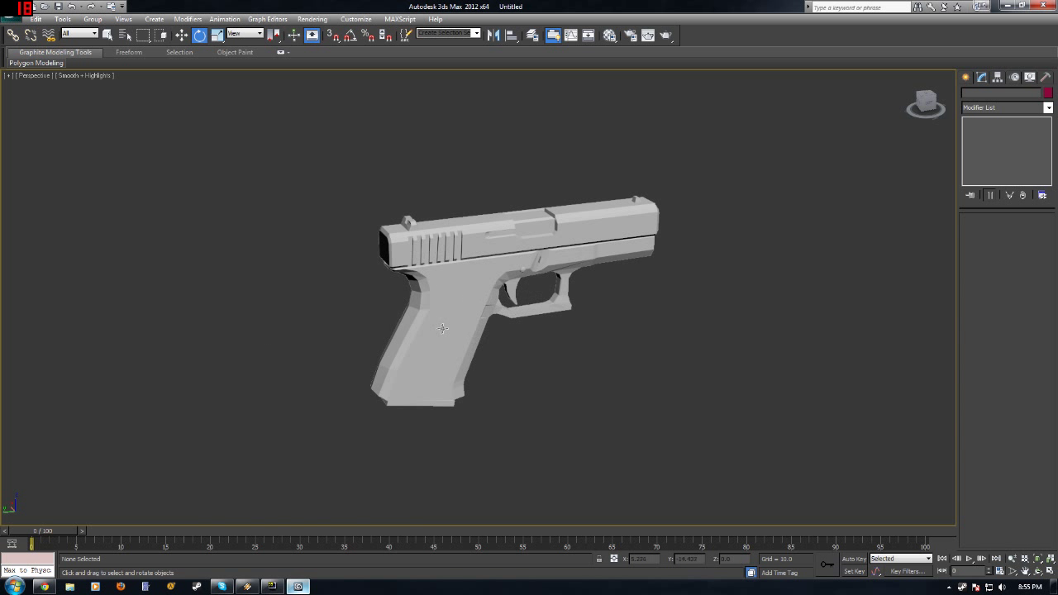
Step: Select the main frame object and center only its pivot to the object
{"action": "left_click", "coordinate": [445, 319]}
{"action": "scroll", "coordinate": [481, 305], "scroll_direction": "down", "scroll_amount": 5}
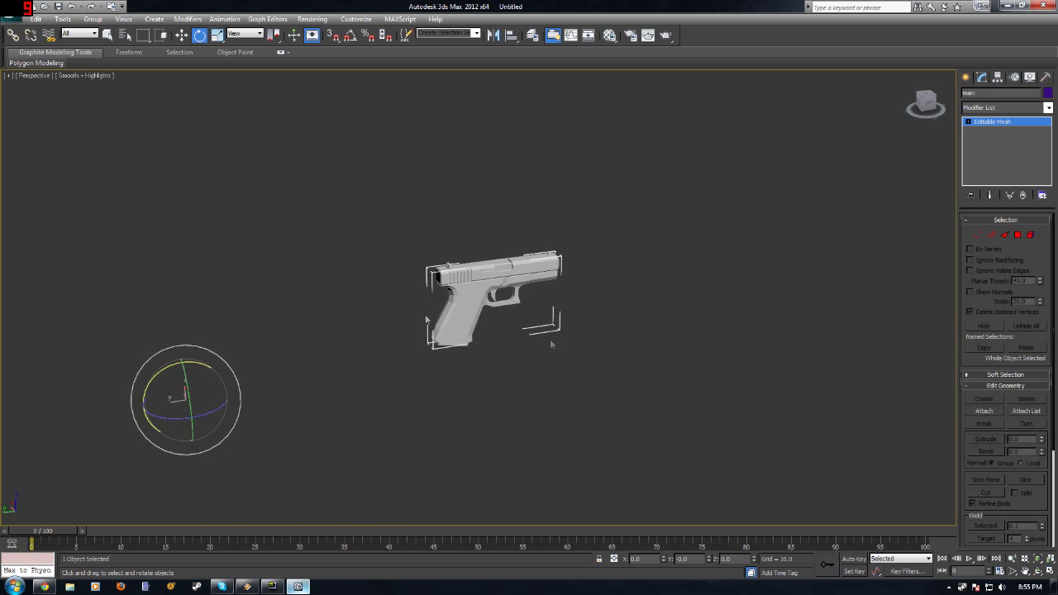
{"action": "right_click", "coordinate": [469, 315]}
{"action": "left_click", "coordinate": [500, 323]}
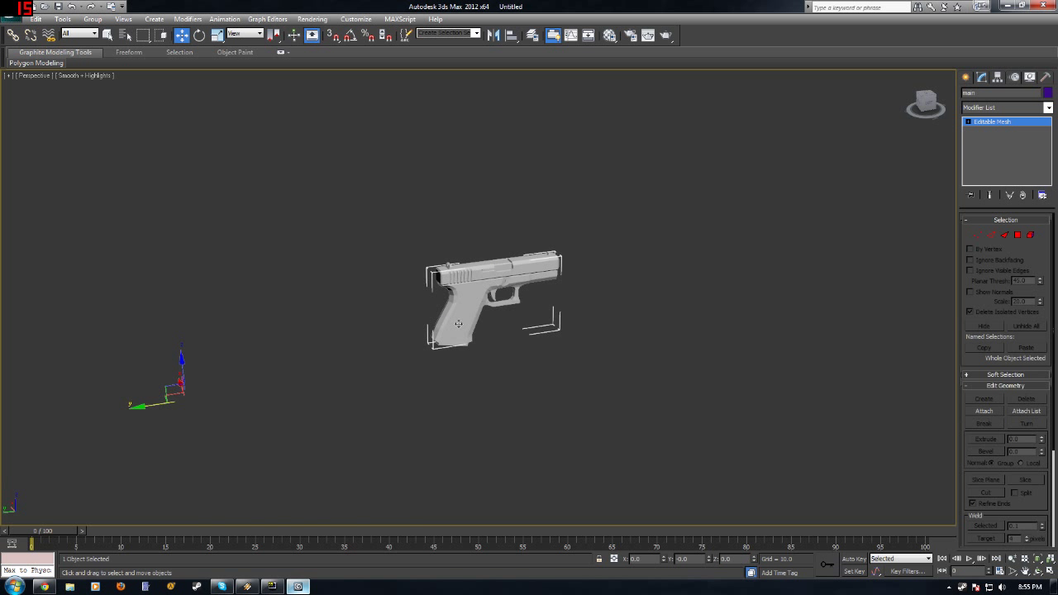
{"action": "left_click", "coordinate": [998, 78]}
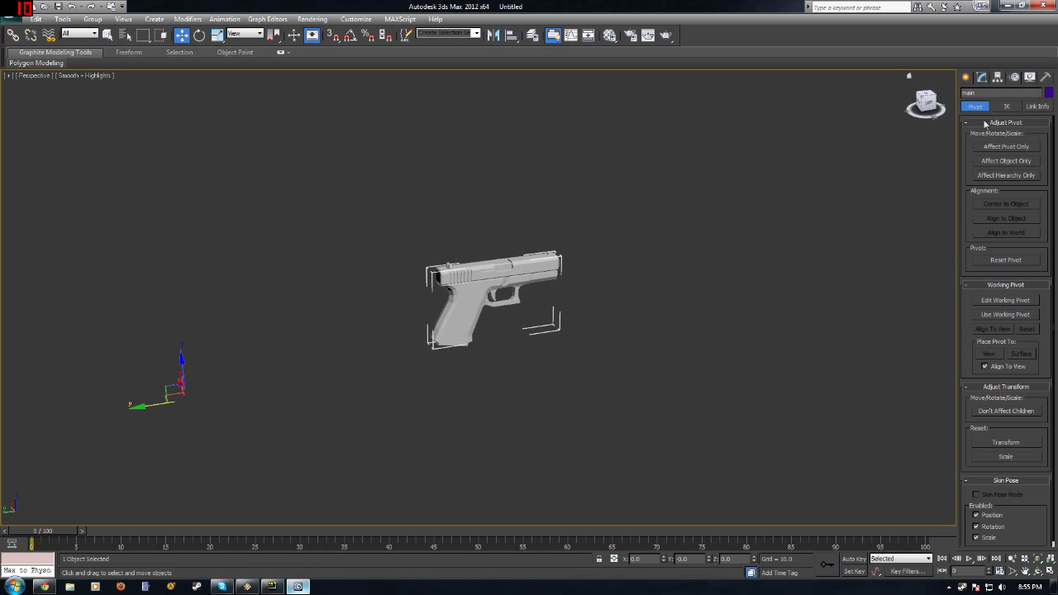
{"action": "left_click", "coordinate": [994, 147]}
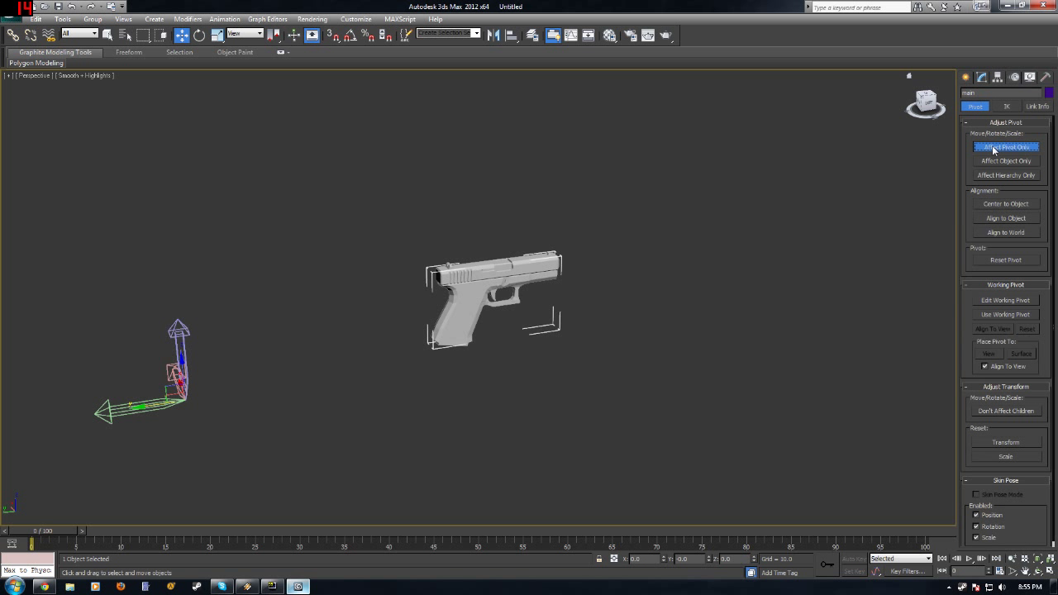
{"action": "left_click", "coordinate": [993, 207]}
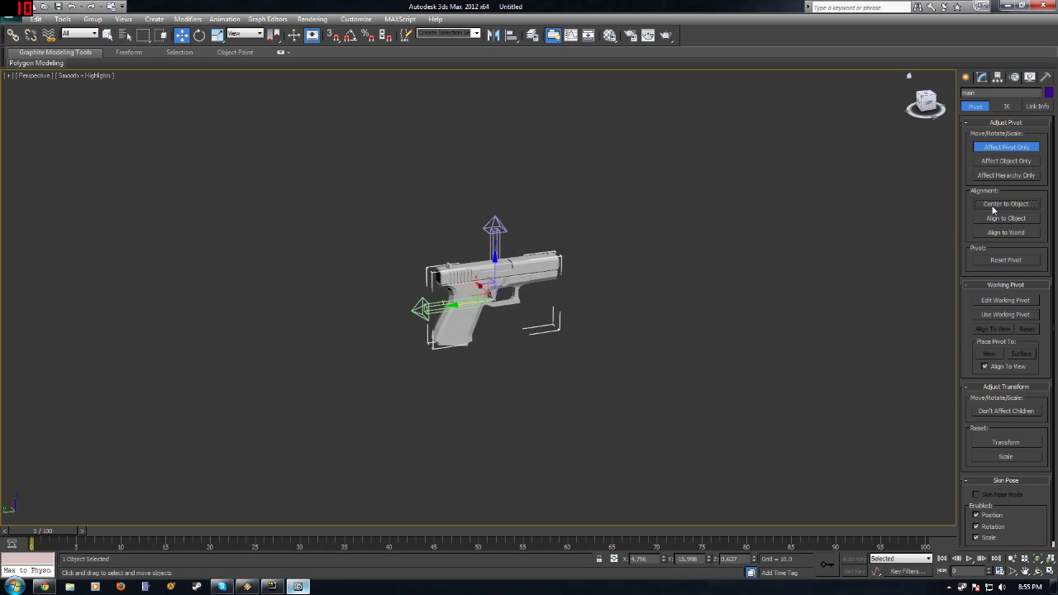
Step: Show all four viewports, move the frame's pivot into the upper grip in the Left view, and end pivot editing
{"action": "left_click", "coordinate": [1048, 571]}
{"action": "scroll", "coordinate": [187, 410], "scroll_direction": "up", "scroll_amount": 5}
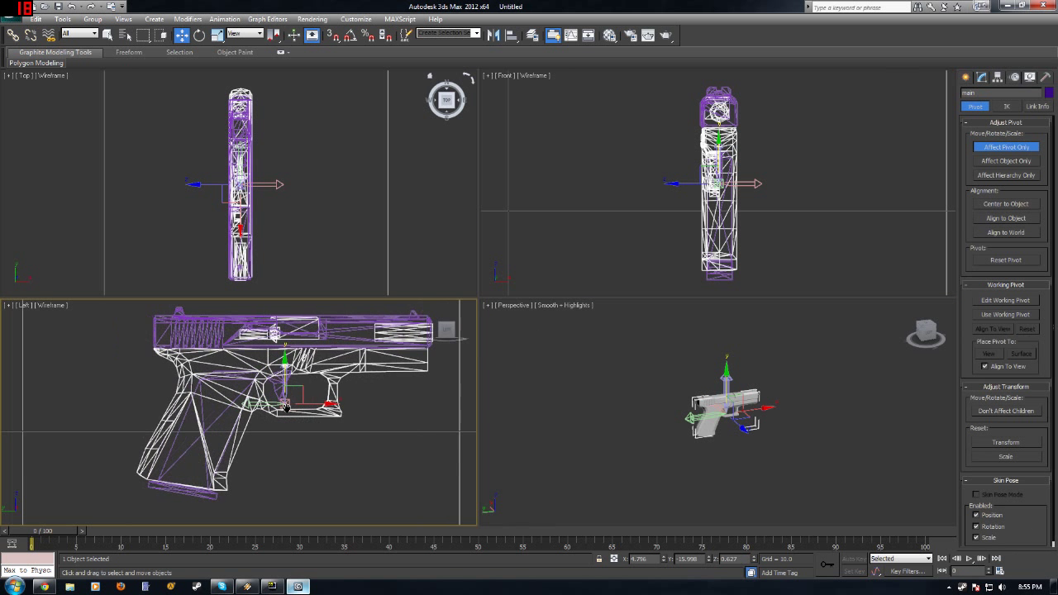
{"action": "left_click_drag", "start_coordinate": [353, 395], "coordinate": [243, 420]}
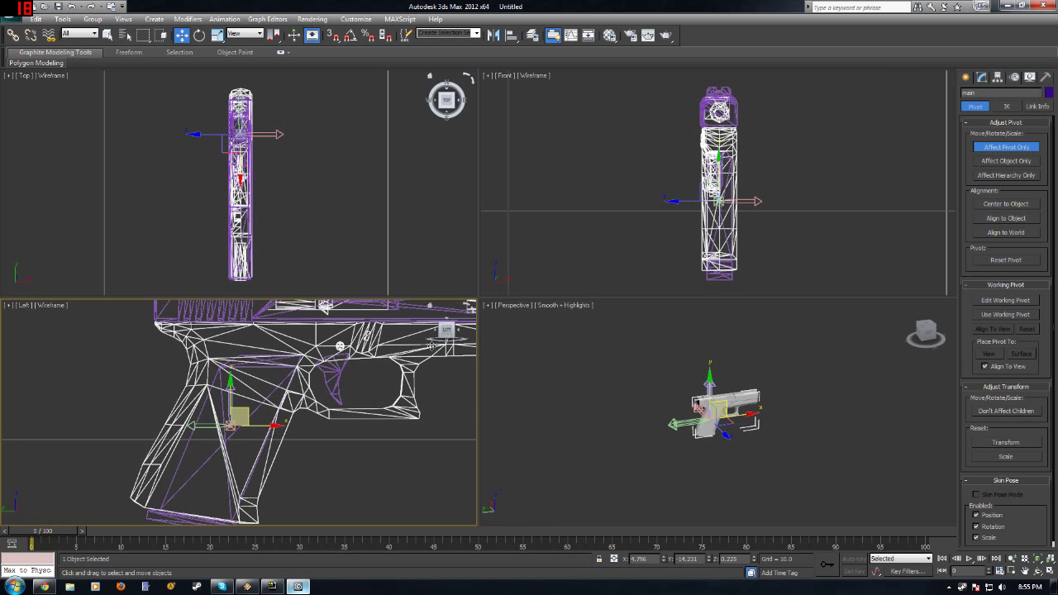
{"action": "left_click_drag", "start_coordinate": [248, 410], "coordinate": [251, 406]}
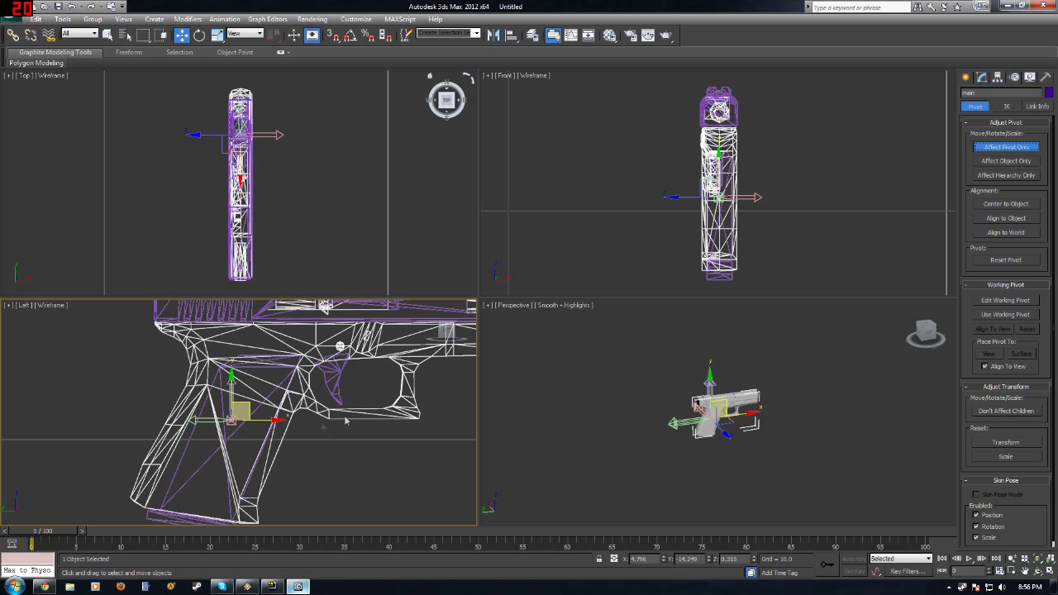
{"action": "left_click", "coordinate": [1001, 151]}
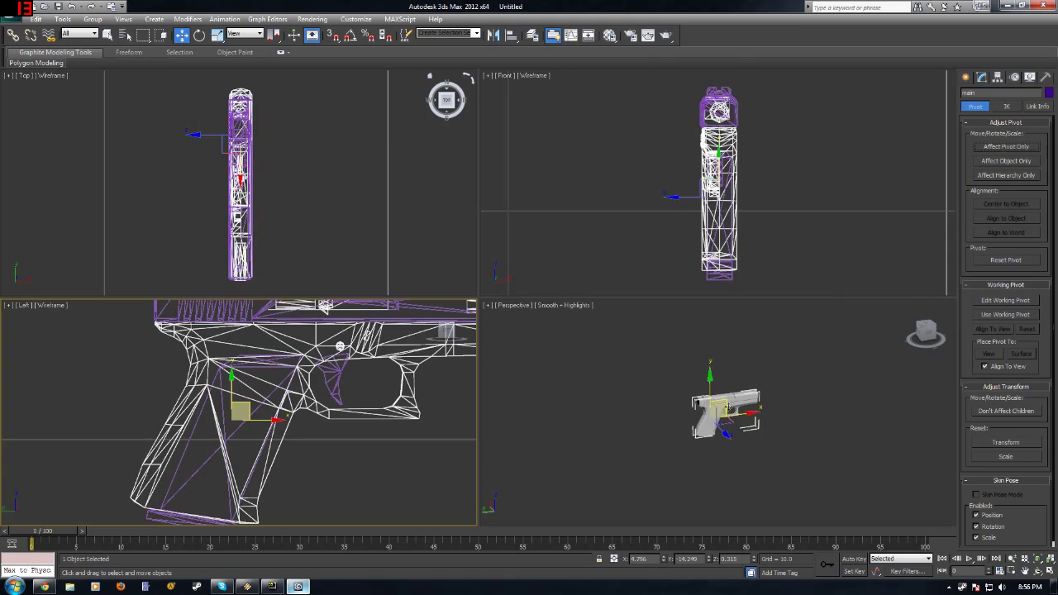
Step: Try rotating the main frame object around its repositioned pivot in the Perspective view, and undo the rotation
{"action": "scroll", "coordinate": [693, 424], "scroll_direction": "up", "scroll_amount": 6}
{"action": "right_click", "coordinate": [681, 425]}
{"action": "left_click", "coordinate": [691, 448]}
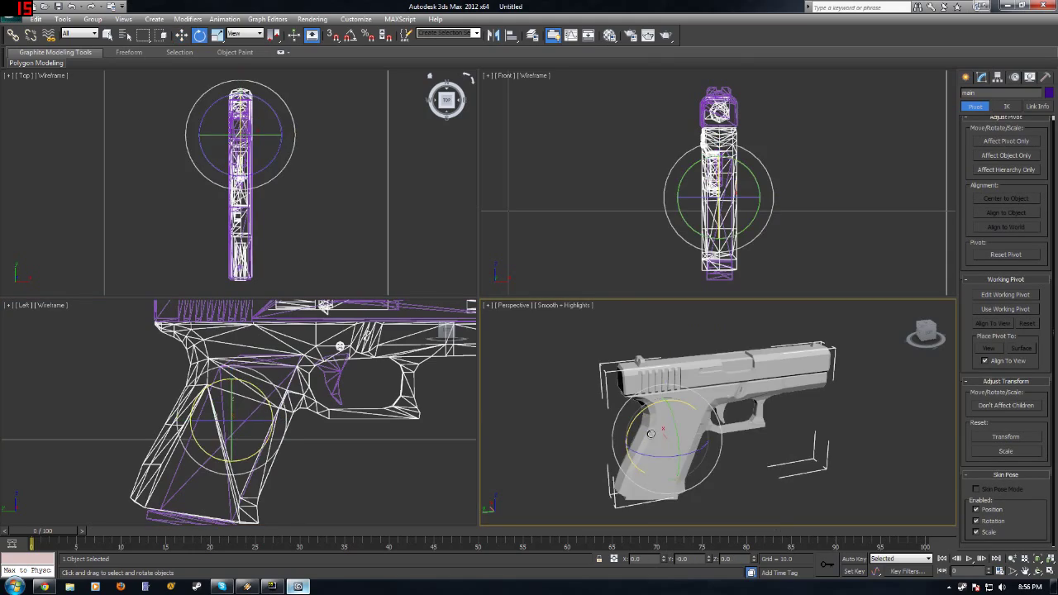
{"action": "left_click_drag", "start_coordinate": [653, 432], "coordinate": [674, 407]}
{"action": "key", "text": "ctrl+z"}
{"action": "key", "text": "ctrl+z"}
Step: Select the slide with the Move tool and center only its pivot to the object
{"action": "left_click", "coordinate": [673, 376]}
{"action": "right_click", "coordinate": [673, 376]}
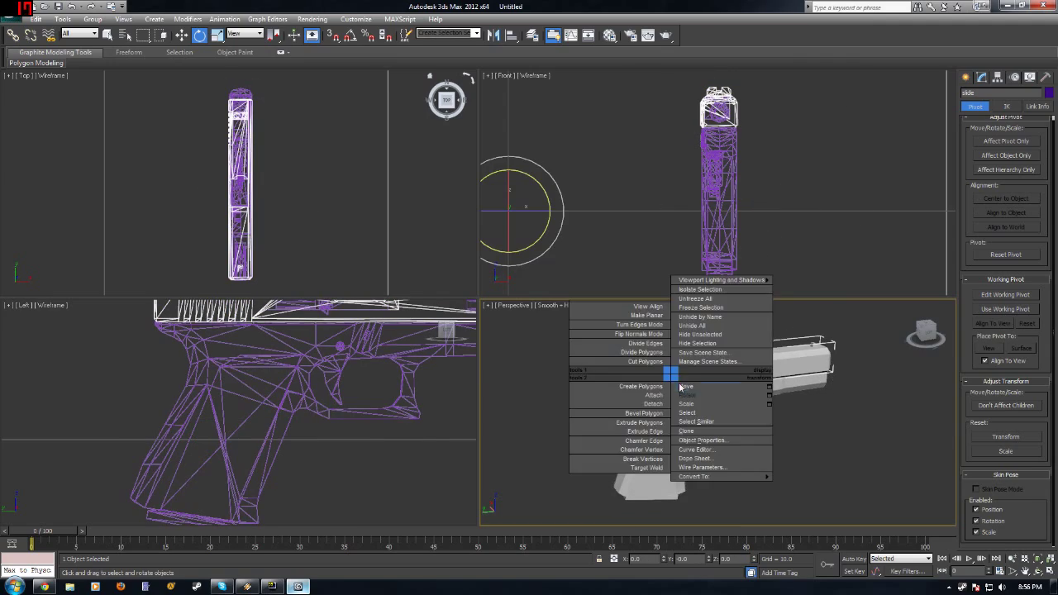
{"action": "left_click", "coordinate": [699, 383]}
{"action": "middle_click_drag", "start_coordinate": [676, 376], "coordinate": [677, 413]}
{"action": "left_click", "coordinate": [1017, 142]}
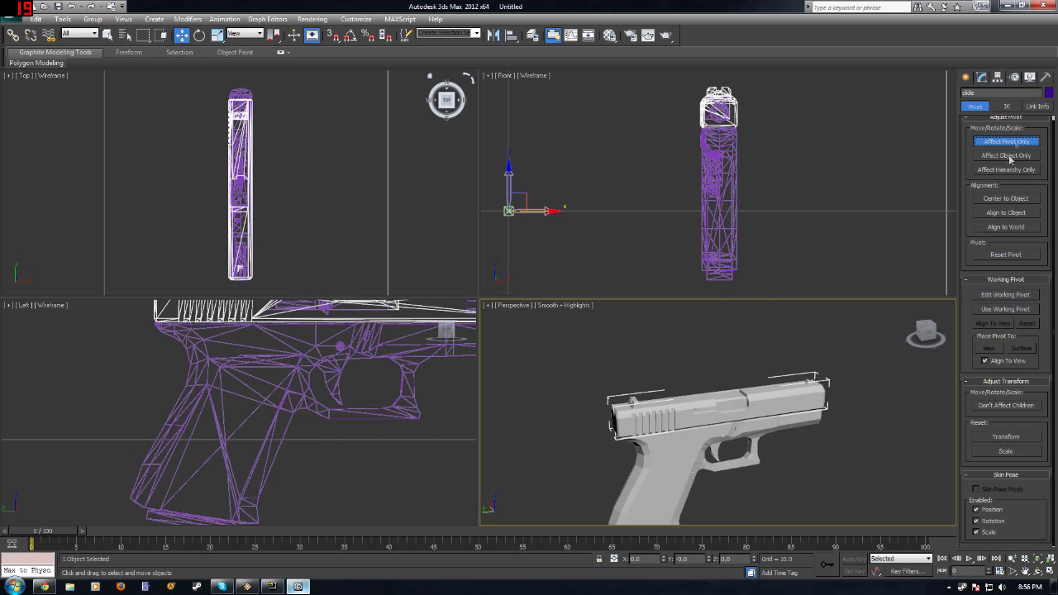
{"action": "left_click", "coordinate": [999, 199]}
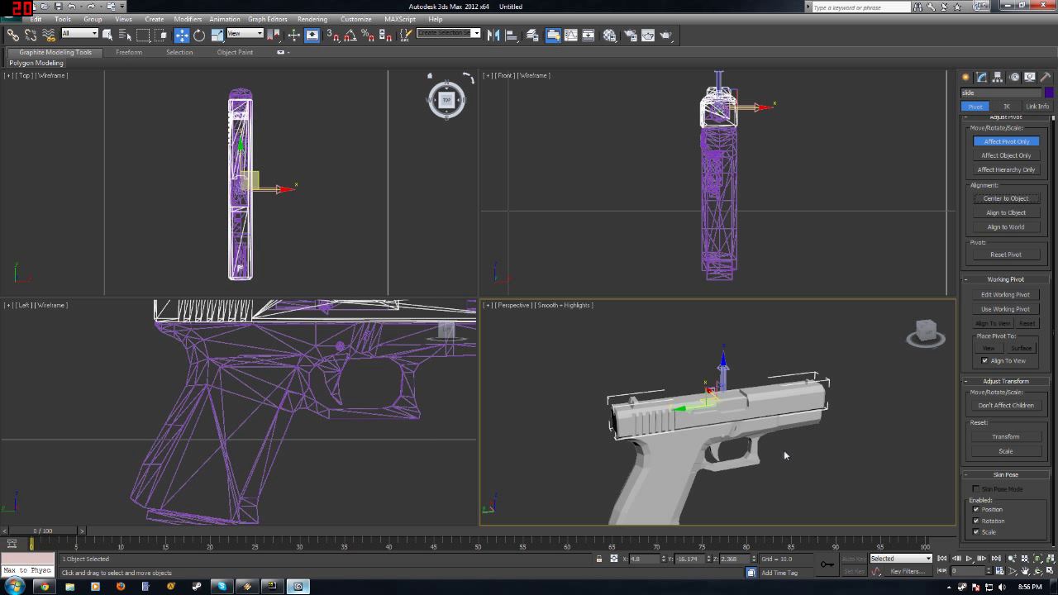
Step: Select the trigger, center only its pivot to the object, and move the pivot to the trigger's upper front corner in the Left view
{"action": "left_click", "coordinate": [719, 460]}
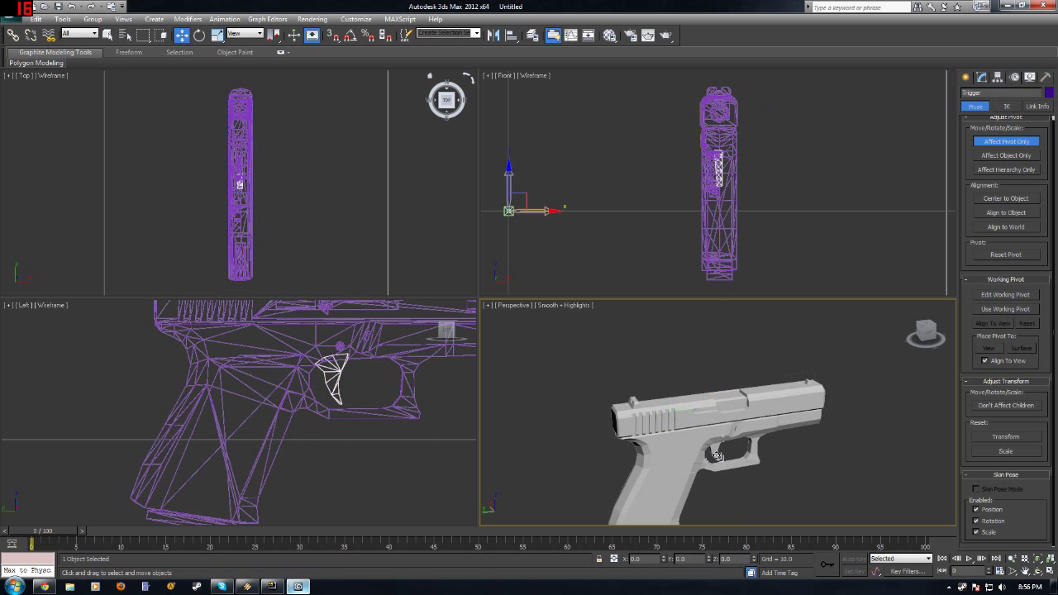
{"action": "left_click", "coordinate": [997, 201]}
{"action": "middle_click_drag", "start_coordinate": [780, 453], "coordinate": [814, 408]}
{"action": "middle_click_drag", "start_coordinate": [760, 449], "coordinate": [683, 453]}
{"action": "middle_click_drag", "start_coordinate": [315, 372], "coordinate": [244, 410]}
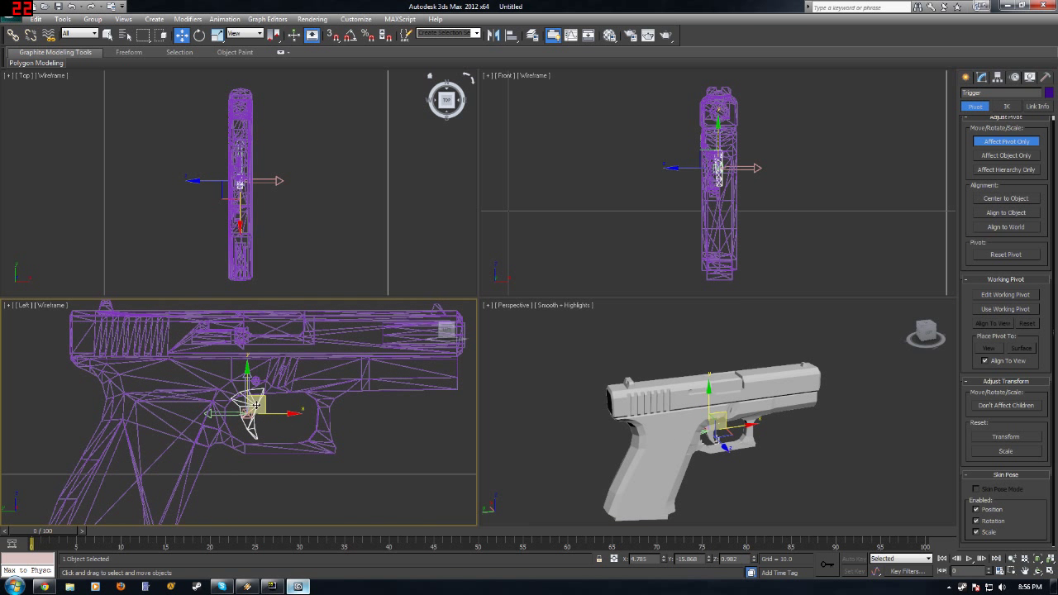
{"action": "scroll", "coordinate": [685, 459], "scroll_direction": "up", "scroll_amount": 6}
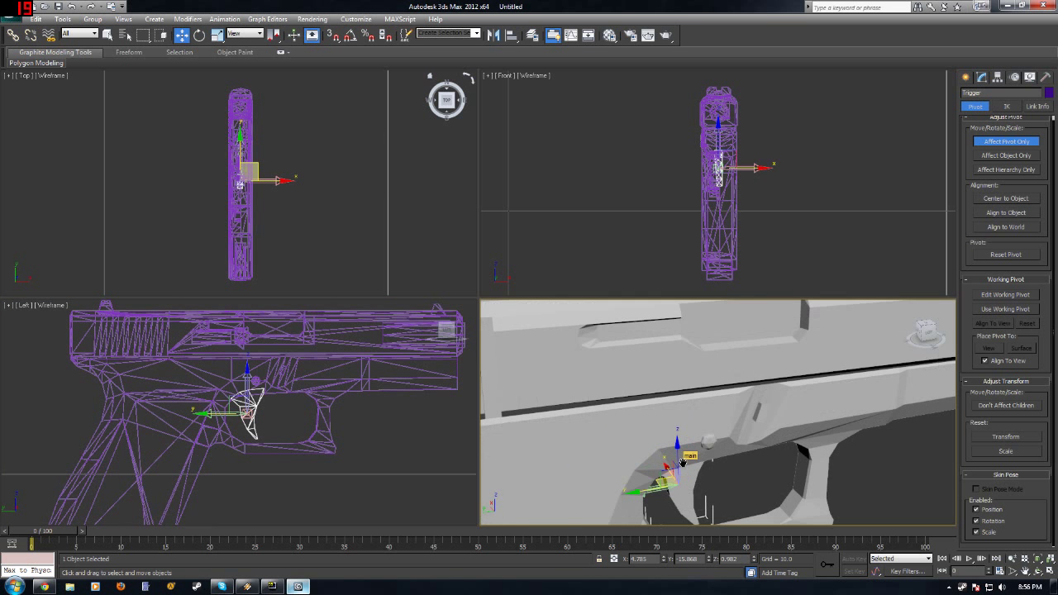
{"action": "scroll", "coordinate": [241, 442], "scroll_direction": "up", "scroll_amount": 8}
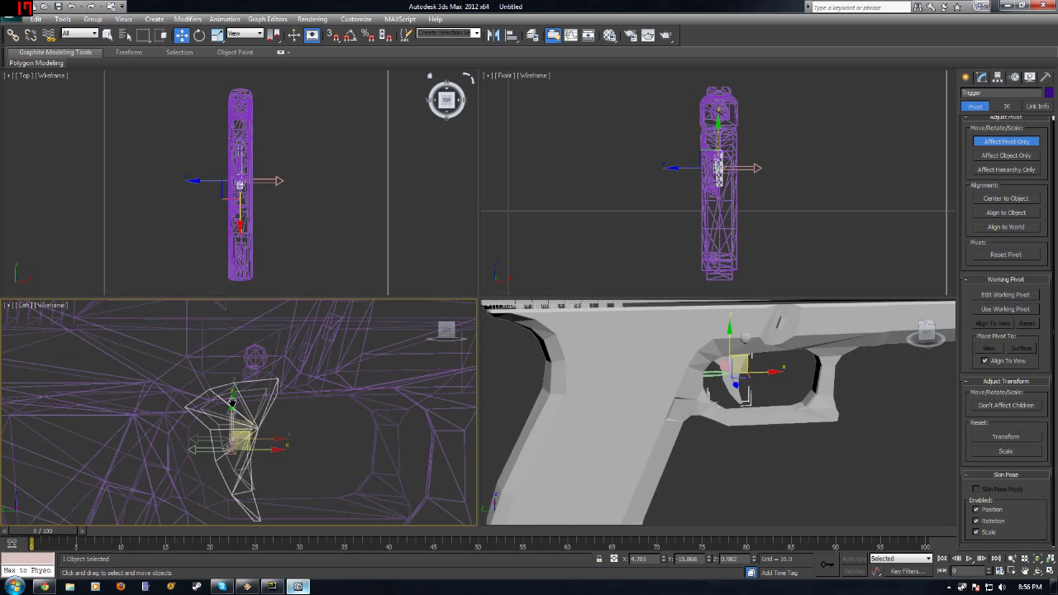
{"action": "left_click_drag", "start_coordinate": [244, 439], "coordinate": [283, 374]}
Step: Try rotating the trigger around its corner pivot in the Left view with pivot editing off, and undo the rotation
{"action": "right_click", "coordinate": [282, 374]}
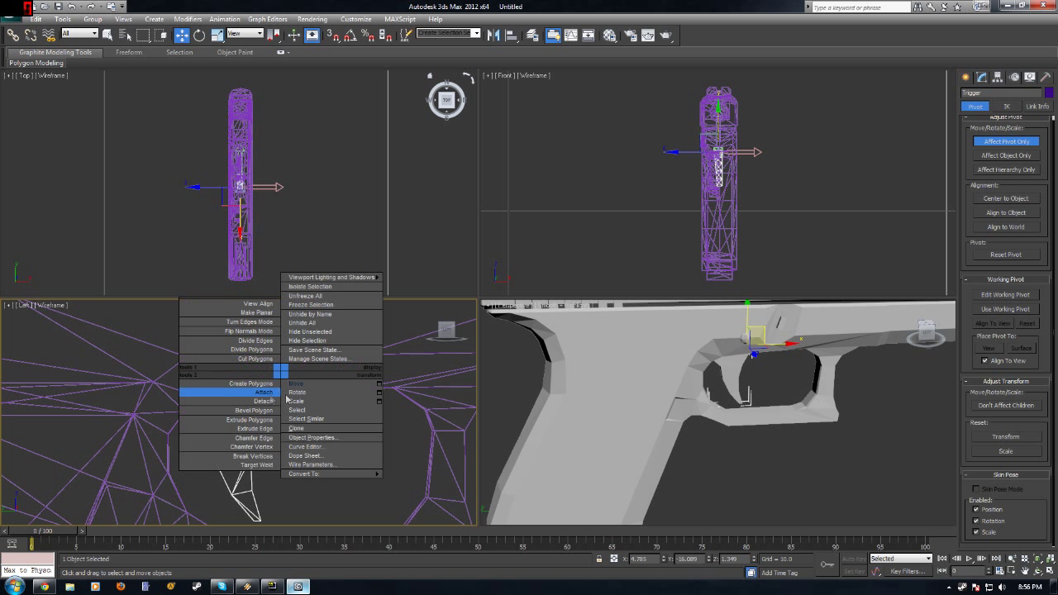
{"action": "left_click", "coordinate": [319, 392]}
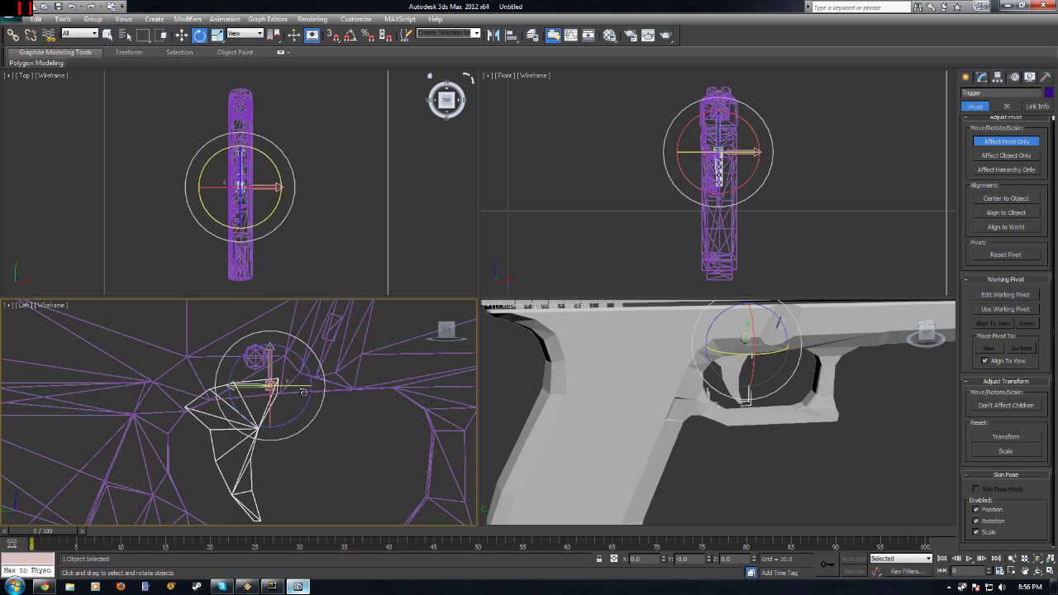
{"action": "left_click", "coordinate": [1007, 142]}
{"action": "left_click_drag", "start_coordinate": [310, 357], "coordinate": [292, 379]}
{"action": "key", "text": "ctrl+z"}
Step: Move only the trigger's pivot back to the middle of its upper edge in the Left view, and end pivot editing
{"action": "right_click", "coordinate": [271, 380]}
{"action": "left_click", "coordinate": [277, 393]}
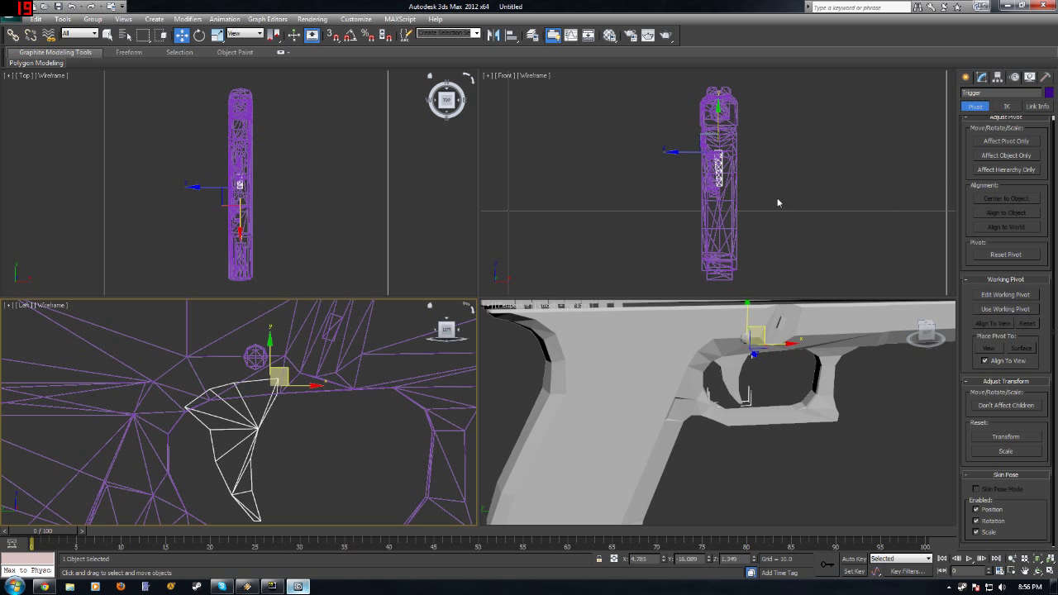
{"action": "left_click", "coordinate": [1010, 142]}
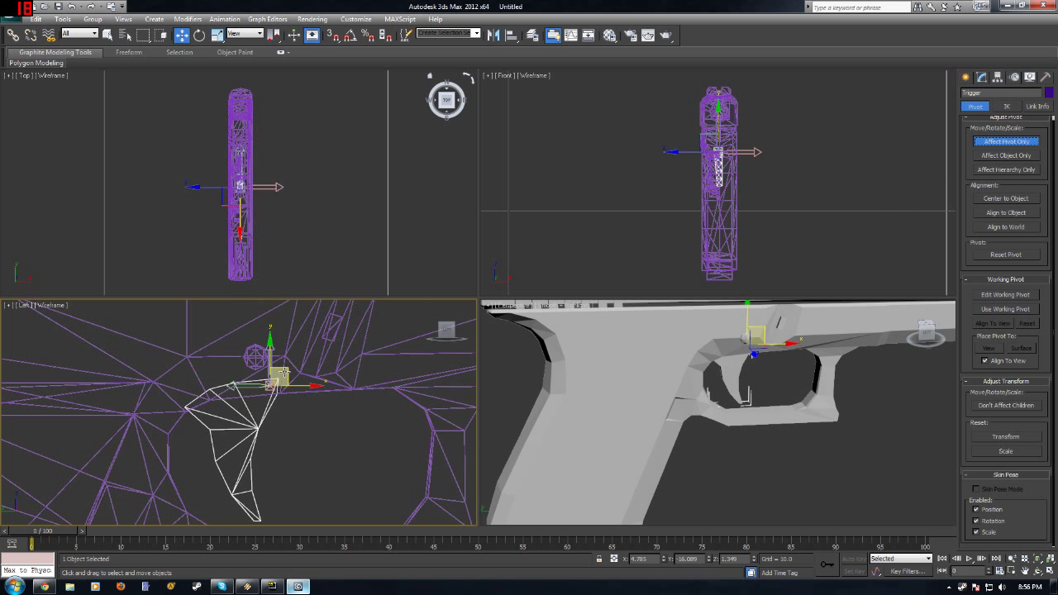
{"action": "left_click_drag", "start_coordinate": [284, 372], "coordinate": [256, 382]}
{"action": "key", "text": "ctrl+z"}
{"action": "left_click", "coordinate": [725, 367]}
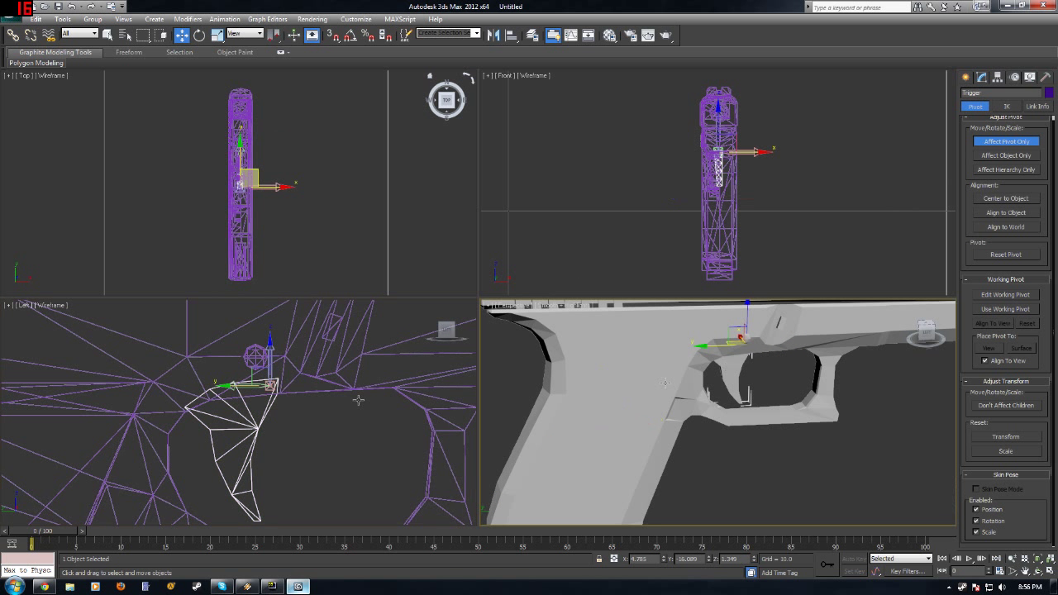
{"action": "left_click", "coordinate": [256, 372]}
{"action": "left_click", "coordinate": [248, 423]}
{"action": "mouse_move", "coordinate": [280, 373]}
{"action": "left_mouse_down"}
{"action": "mouse_move", "coordinate": [251, 391]}
{"action": "mouse_move", "coordinate": [261, 374]}
{"action": "left_mouse_up"}
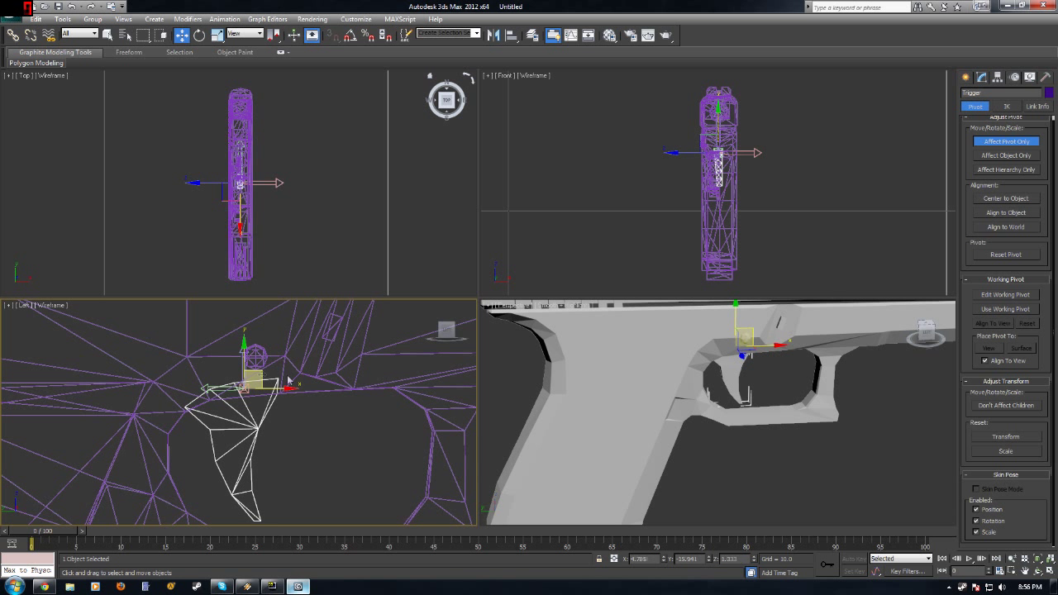
{"action": "left_click", "coordinate": [983, 143]}
Step: Try rotating the trigger around its new upper-edge pivot in the Left view, and clear the selection
{"action": "right_click", "coordinate": [209, 489]}
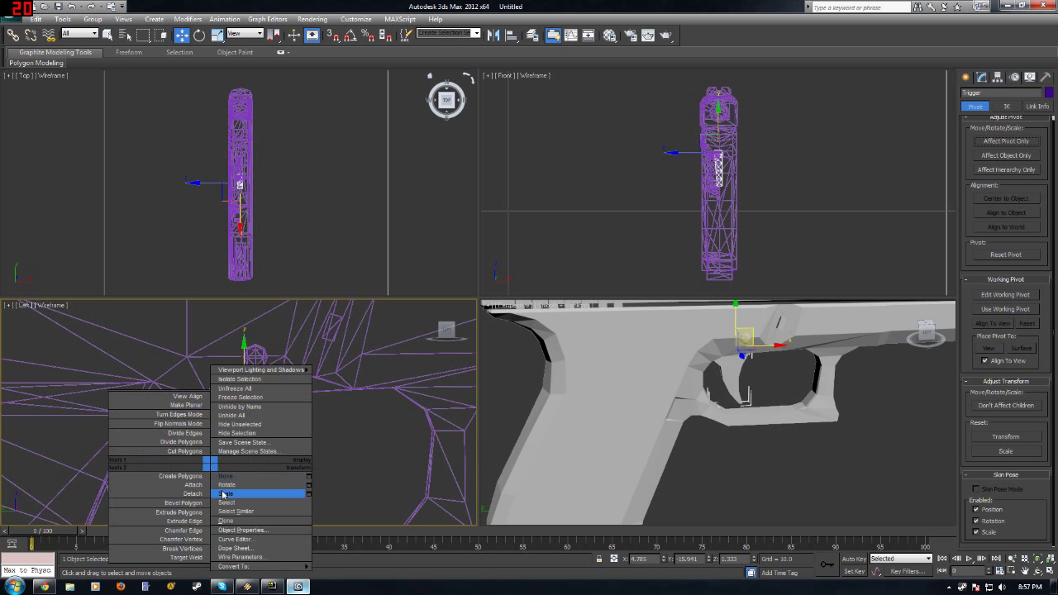
{"action": "left_click", "coordinate": [265, 494]}
{"action": "left_click_drag", "start_coordinate": [299, 370], "coordinate": [276, 369]}
{"action": "left_click", "coordinate": [303, 451]}
Step: Select the magazine with the Move tool, center only its pivot to the object, and end pivot editing
{"action": "scroll", "coordinate": [303, 451], "scroll_direction": "down", "scroll_amount": 8}
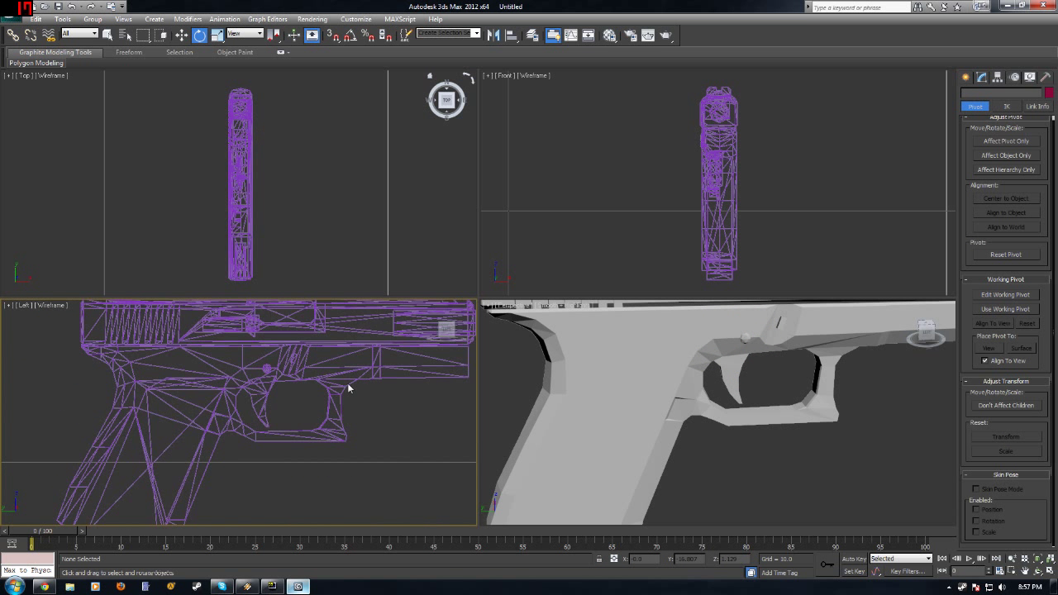
{"action": "left_click", "coordinate": [210, 460]}
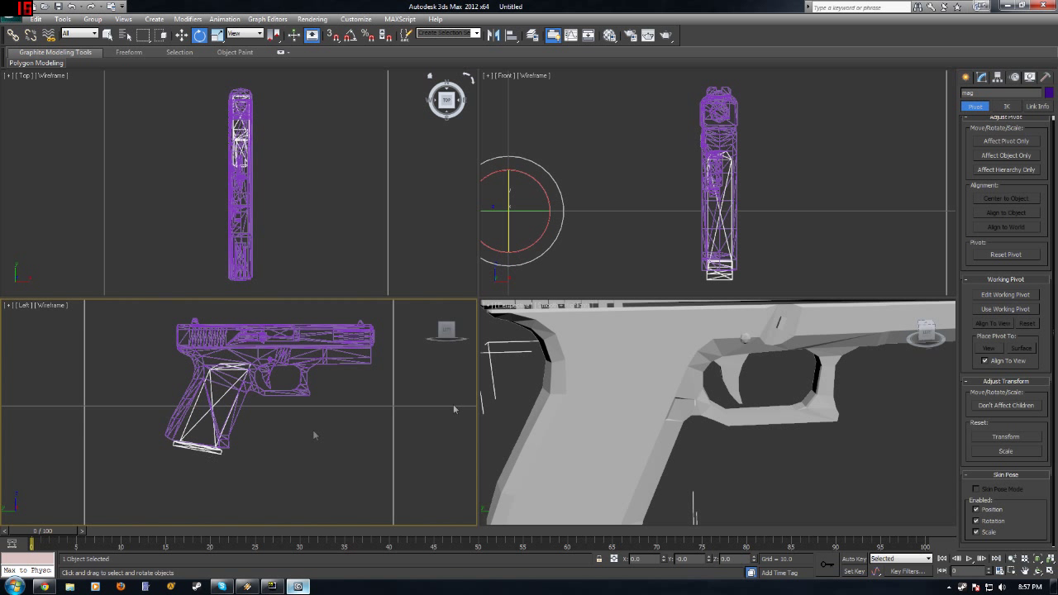
{"action": "right_click", "coordinate": [570, 392]}
{"action": "right_click", "coordinate": [572, 392]}
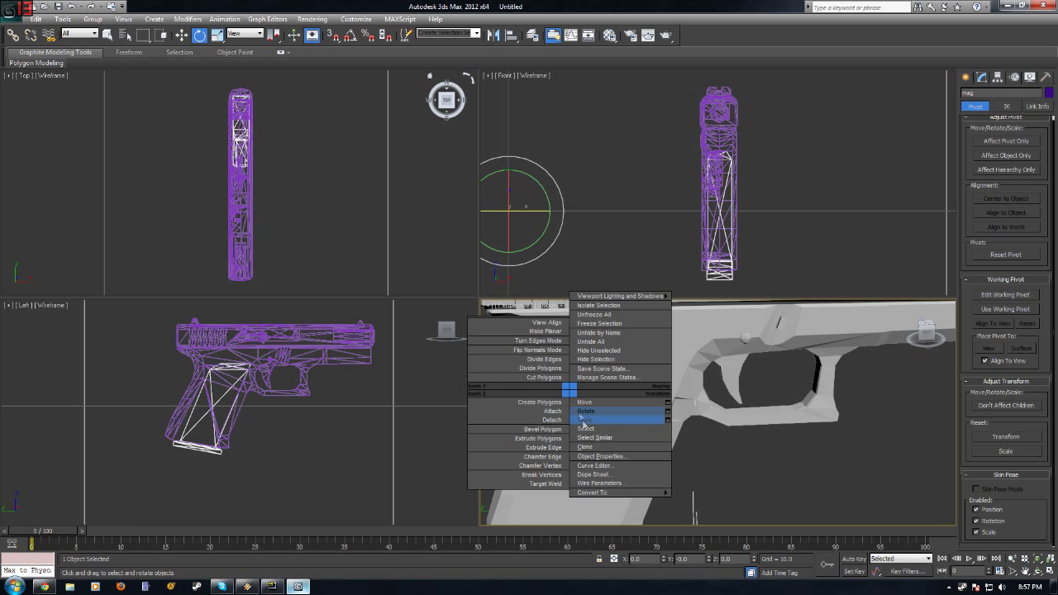
{"action": "left_click", "coordinate": [588, 400]}
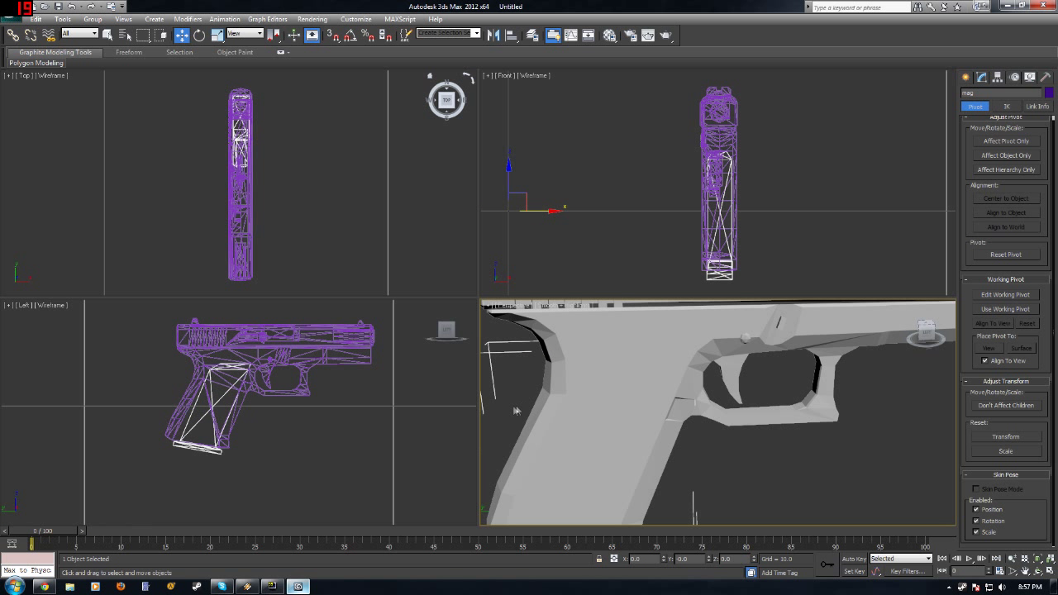
{"action": "scroll", "coordinate": [630, 347], "scroll_direction": "down", "scroll_amount": 8}
{"action": "left_click", "coordinate": [1006, 141]}
{"action": "left_click", "coordinate": [1006, 198]}
{"action": "left_click", "coordinate": [997, 142]}
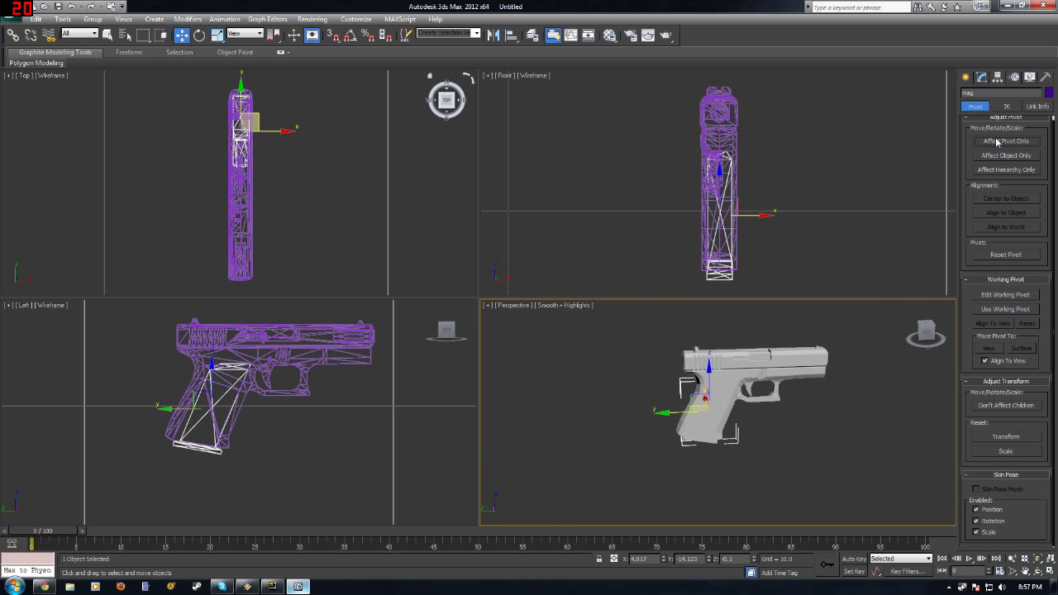
Step: Set the Move tool's reference coordinate system to Local, try moving the magazine down out of the grip, and undo the move
{"action": "left_click", "coordinate": [246, 33]}
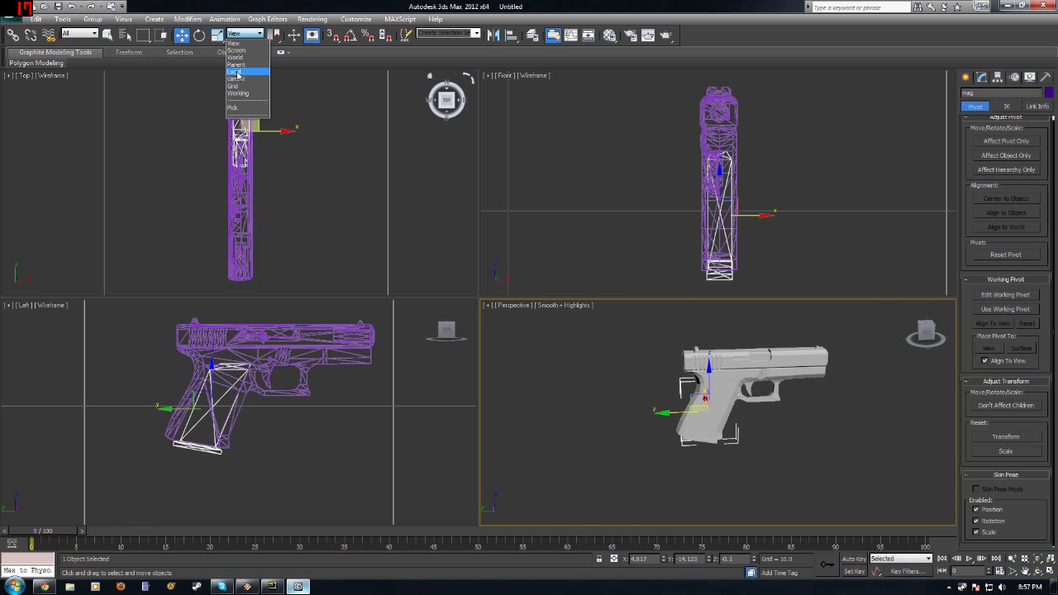
{"action": "left_click", "coordinate": [235, 72]}
{"action": "right_click", "coordinate": [751, 437]}
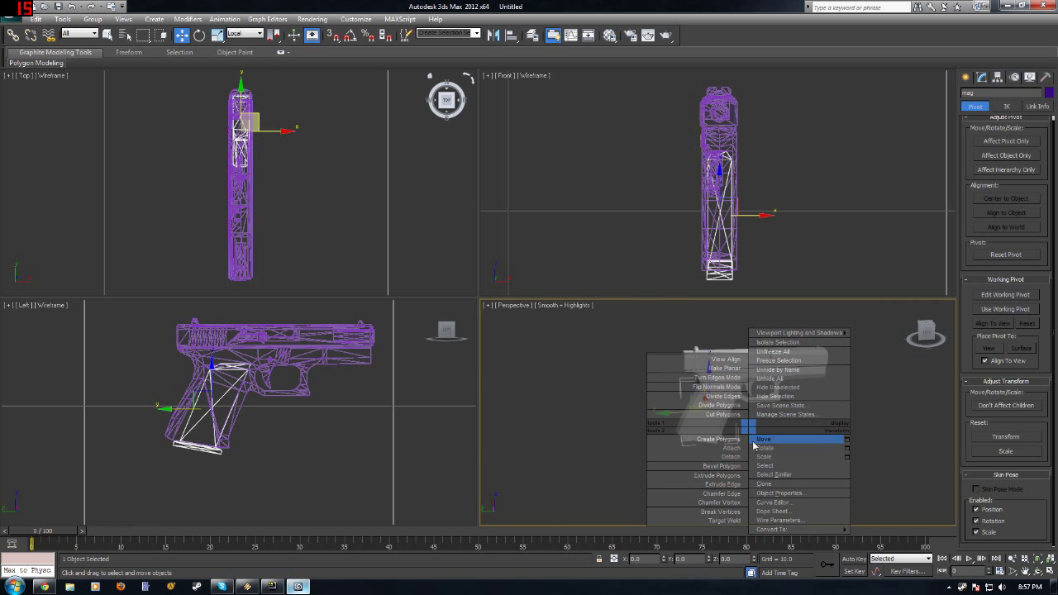
{"action": "left_click", "coordinate": [744, 439]}
{"action": "left_click_drag", "start_coordinate": [707, 364], "coordinate": [698, 415]}
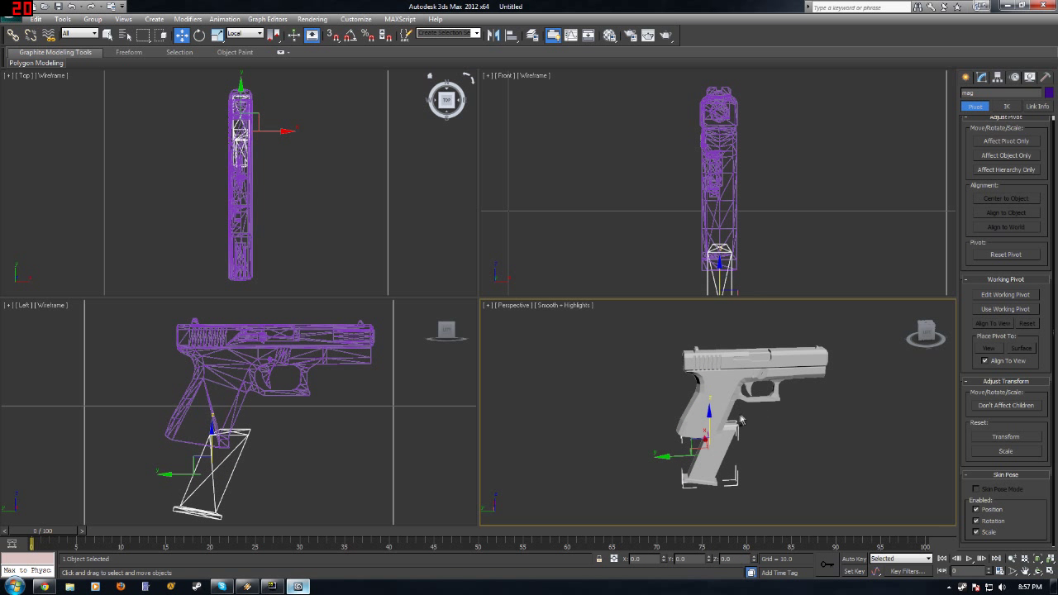
{"action": "key", "text": "ctrl+z"}
Step: Align the magazine's pivot to the object, rotate it in the Left view to follow the magazine's slant, and end pivot editing
{"action": "left_click", "coordinate": [1003, 141]}
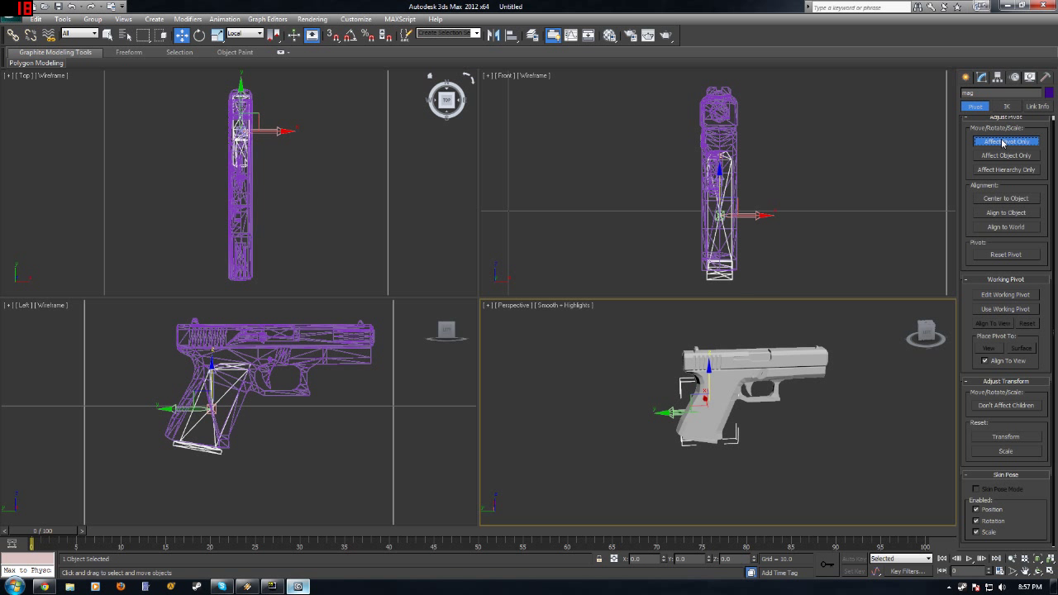
{"action": "left_click", "coordinate": [997, 213]}
{"action": "left_click", "coordinate": [988, 202]}
{"action": "scroll", "coordinate": [724, 433], "scroll_direction": "up", "scroll_amount": 5}
{"action": "scroll", "coordinate": [180, 408], "scroll_direction": "up", "scroll_amount": 8}
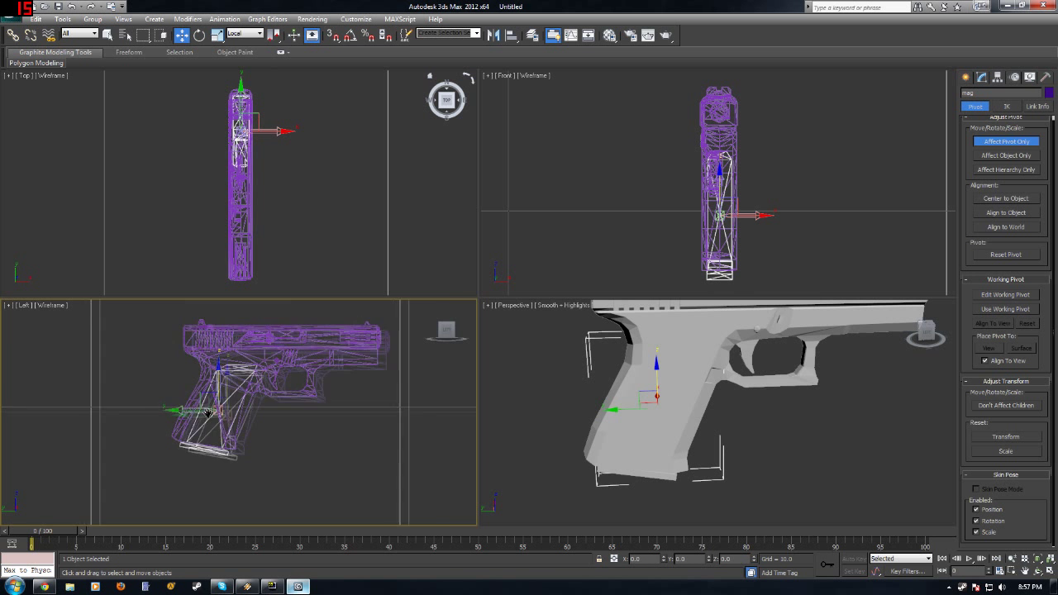
{"action": "right_click", "coordinate": [180, 409]}
{"action": "left_click", "coordinate": [202, 431]}
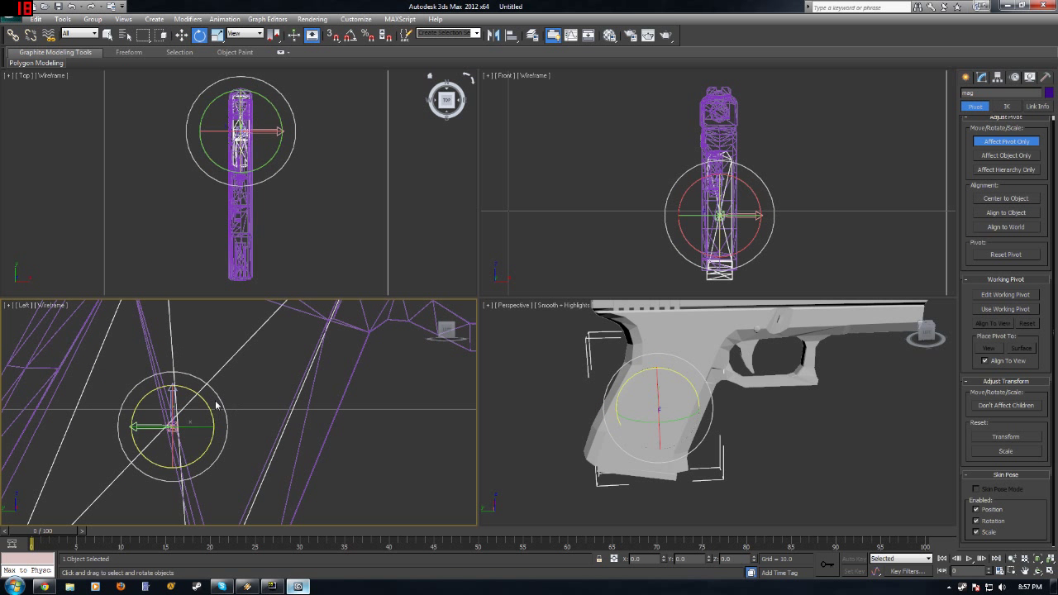
{"action": "mouse_move", "coordinate": [194, 398]}
{"action": "left_mouse_down"}
{"action": "mouse_move", "coordinate": [214, 419]}
{"action": "mouse_move", "coordinate": [213, 406]}
{"action": "left_mouse_up"}
{"action": "right_click", "coordinate": [213, 406]}
{"action": "left_click", "coordinate": [243, 419]}
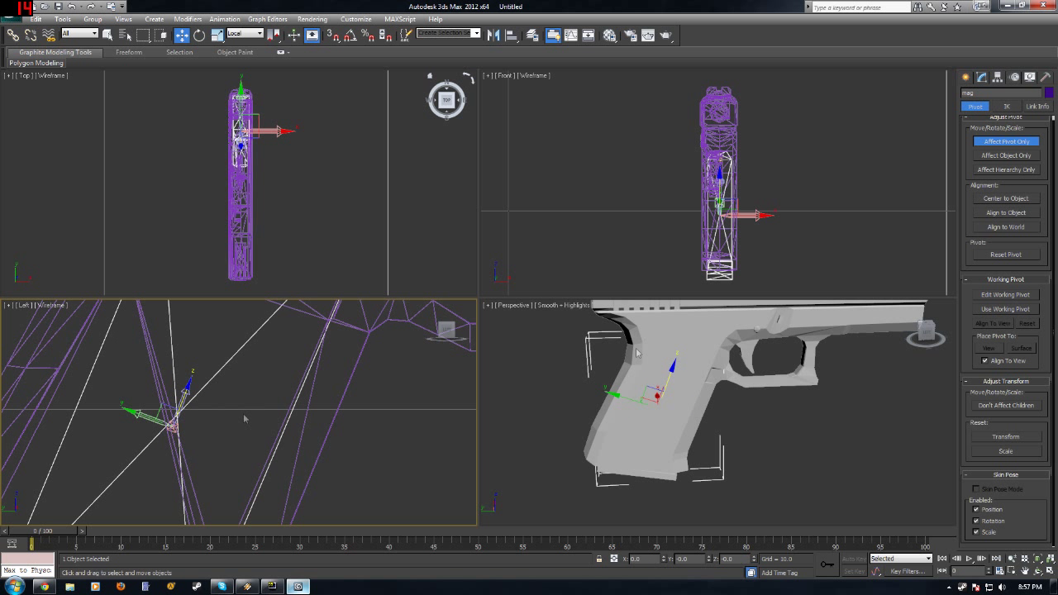
{"action": "left_click", "coordinate": [995, 146]}
Step: Try sliding the magazine out of the grip along its slanted local axis in the Left view, and undo the move
{"action": "scroll", "coordinate": [359, 432], "scroll_direction": "down", "scroll_amount": 5}
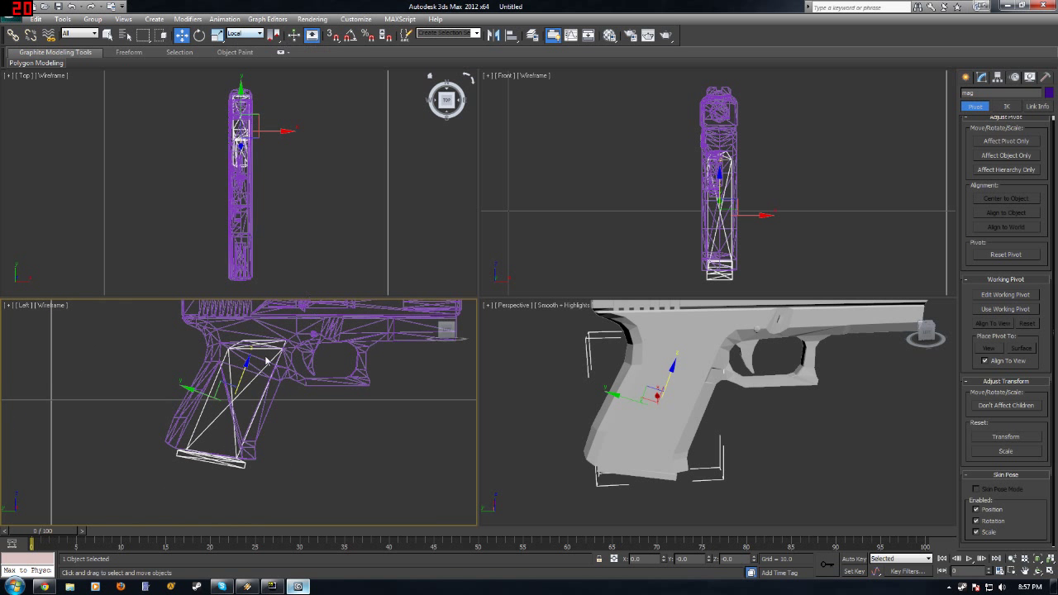
{"action": "left_click_drag", "start_coordinate": [244, 362], "coordinate": [189, 417]}
{"action": "left_click_drag", "start_coordinate": [176, 456], "coordinate": [202, 435]}
{"action": "key", "text": "ctrl+z"}
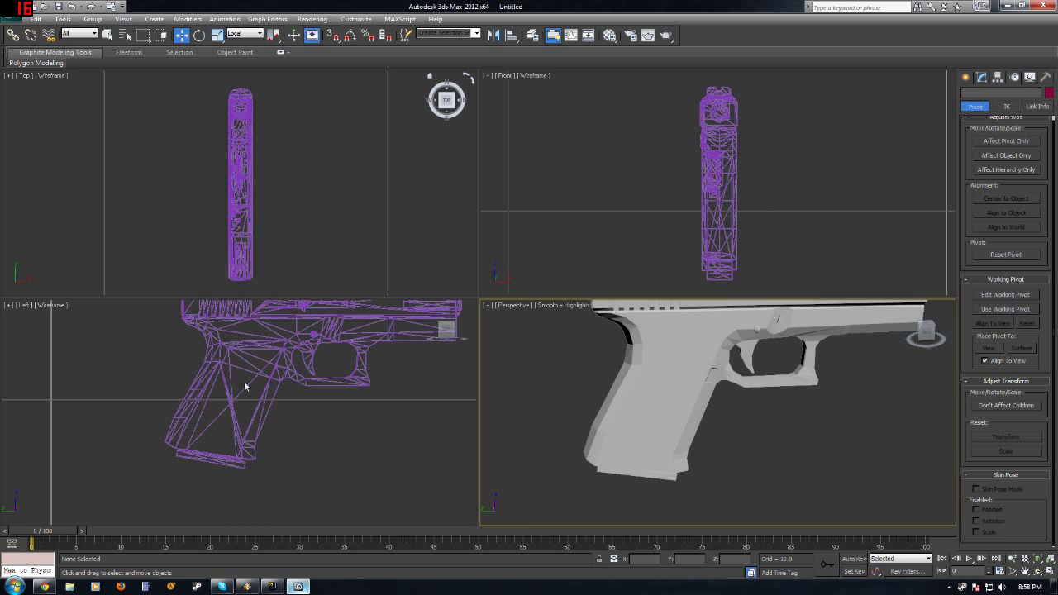
{"action": "scroll", "coordinate": [228, 401], "scroll_direction": "down", "scroll_amount": 4}
{"action": "left_click", "coordinate": [224, 376]}
{"action": "left_click", "coordinate": [225, 373]}
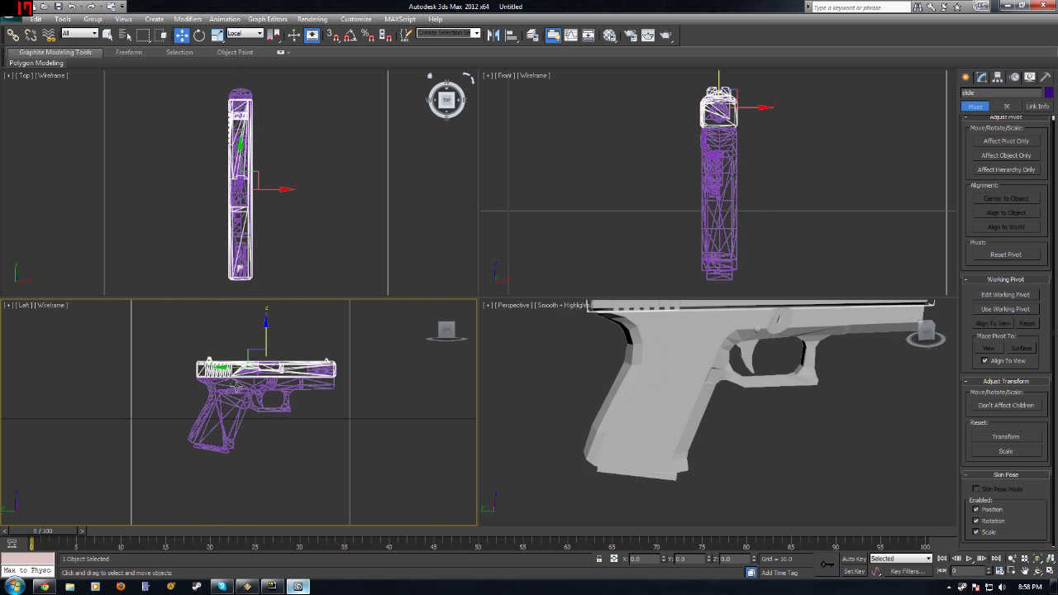
{"action": "left_click", "coordinate": [150, 378]}
{"action": "left_click_drag", "start_coordinate": [163, 328], "coordinate": [397, 510]}
{"action": "left_click", "coordinate": [430, 502]}
{"action": "left_click", "coordinate": [761, 506]}
{"action": "middle_click_drag", "start_coordinate": [762, 506], "coordinate": [862, 177], "text": "alt"}
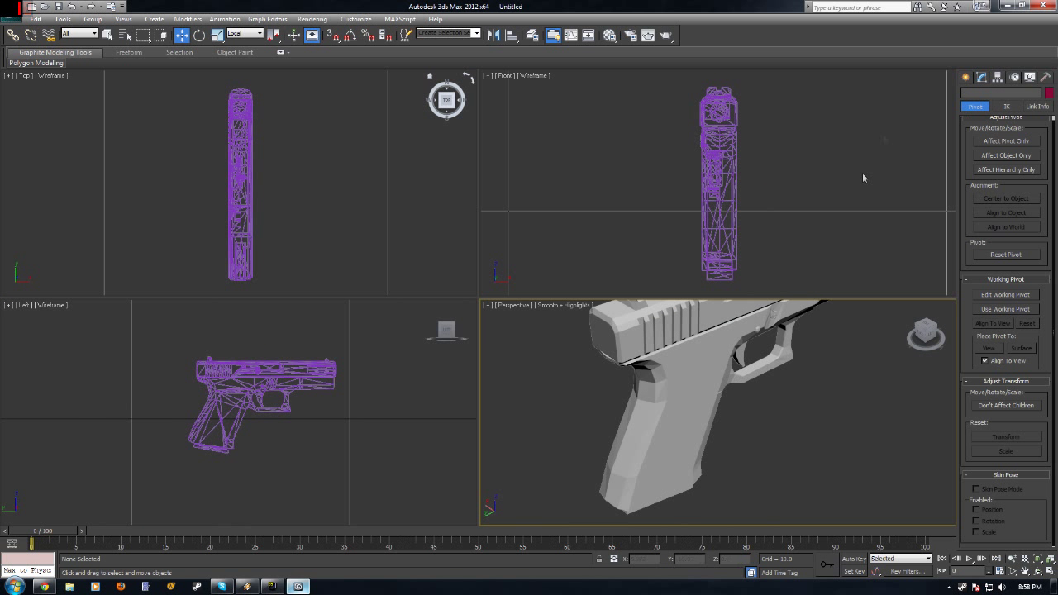
Step: Try moving the main frame down away from the slide in the Perspective view, and undo the move
{"action": "left_click", "coordinate": [966, 77]}
{"action": "scroll", "coordinate": [793, 460], "scroll_direction": "down", "scroll_amount": 5}
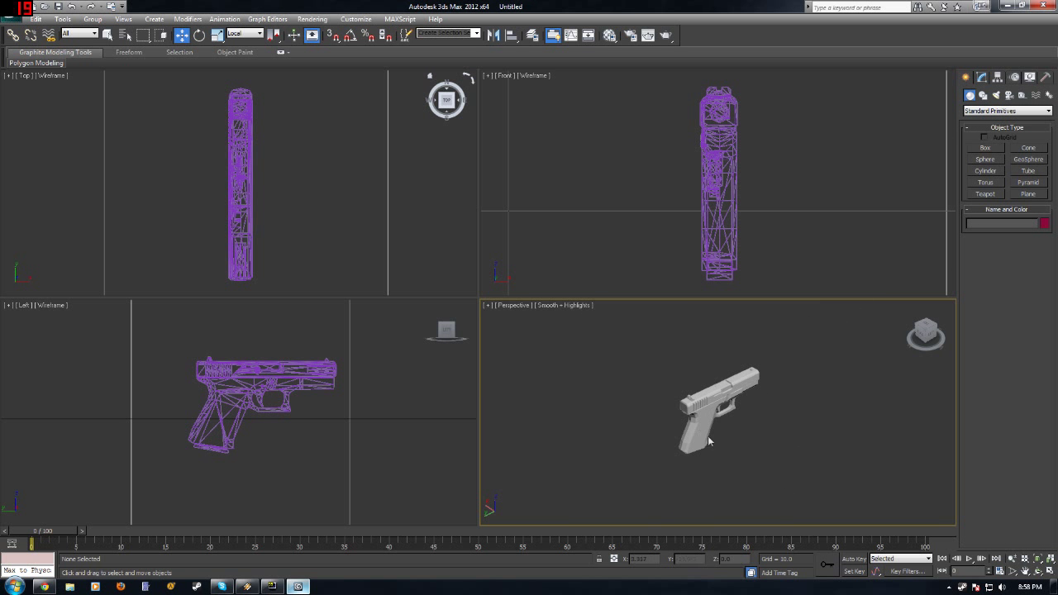
{"action": "left_click", "coordinate": [709, 443]}
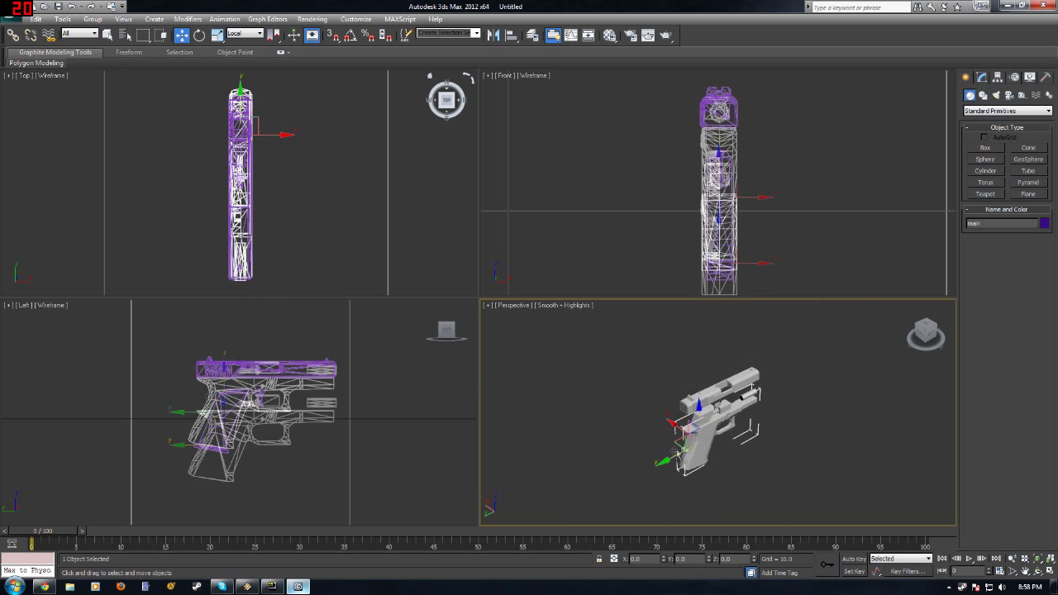
{"action": "left_click", "coordinate": [765, 433]}
Step: Add a Smooth modifier to the main frame of the gun
{"action": "scroll", "coordinate": [765, 433], "scroll_direction": "up", "scroll_amount": 4}
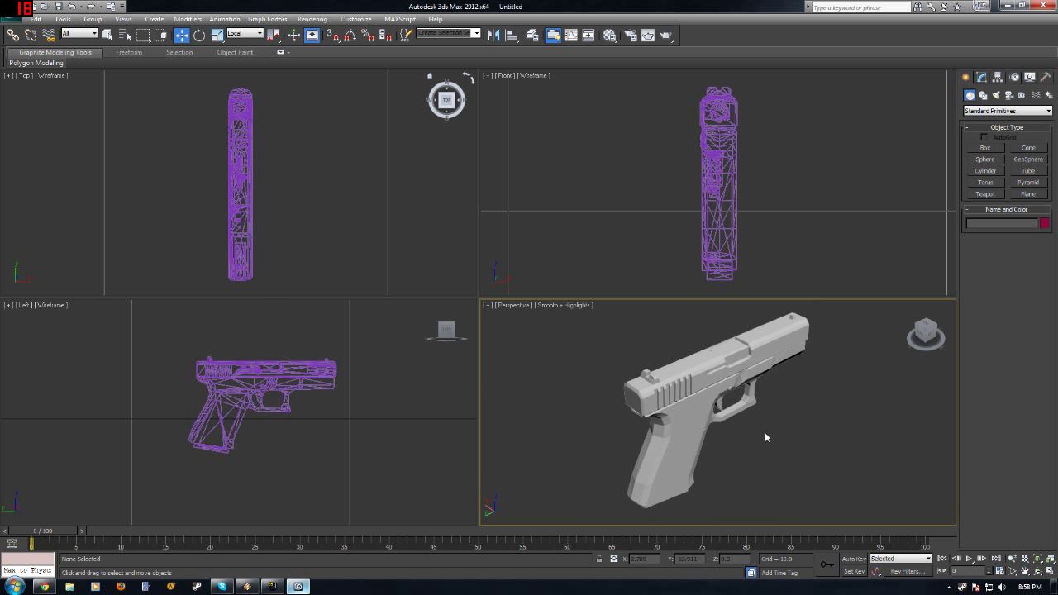
{"action": "middle_click_drag", "start_coordinate": [764, 432], "coordinate": [624, 420], "text": "alt"}
{"action": "scroll", "coordinate": [621, 419], "scroll_direction": "up", "scroll_amount": 3}
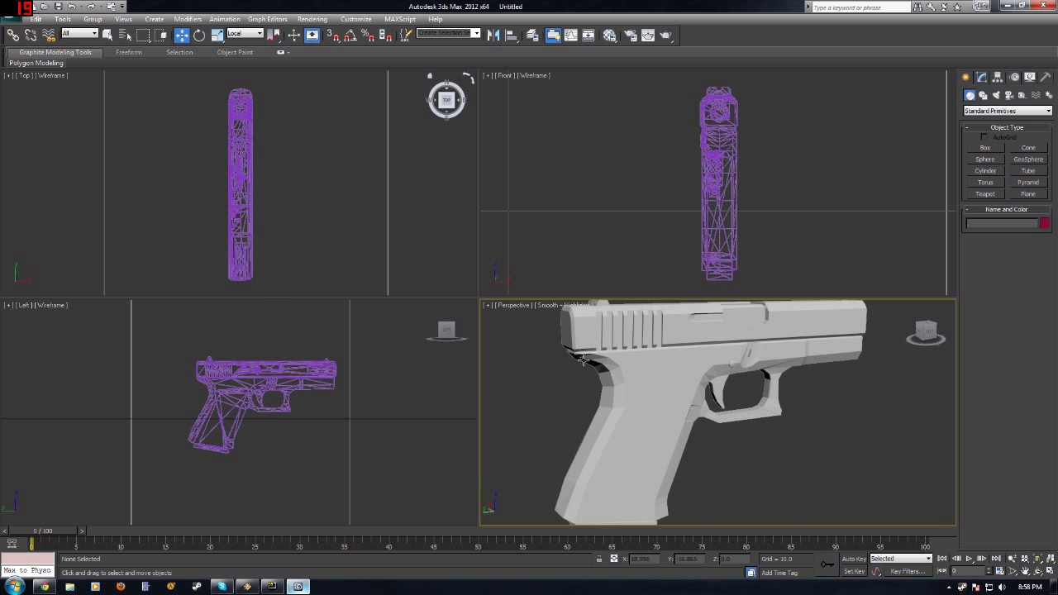
{"action": "left_click", "coordinate": [653, 449]}
{"action": "scroll", "coordinate": [661, 441], "scroll_direction": "down", "scroll_amount": 4}
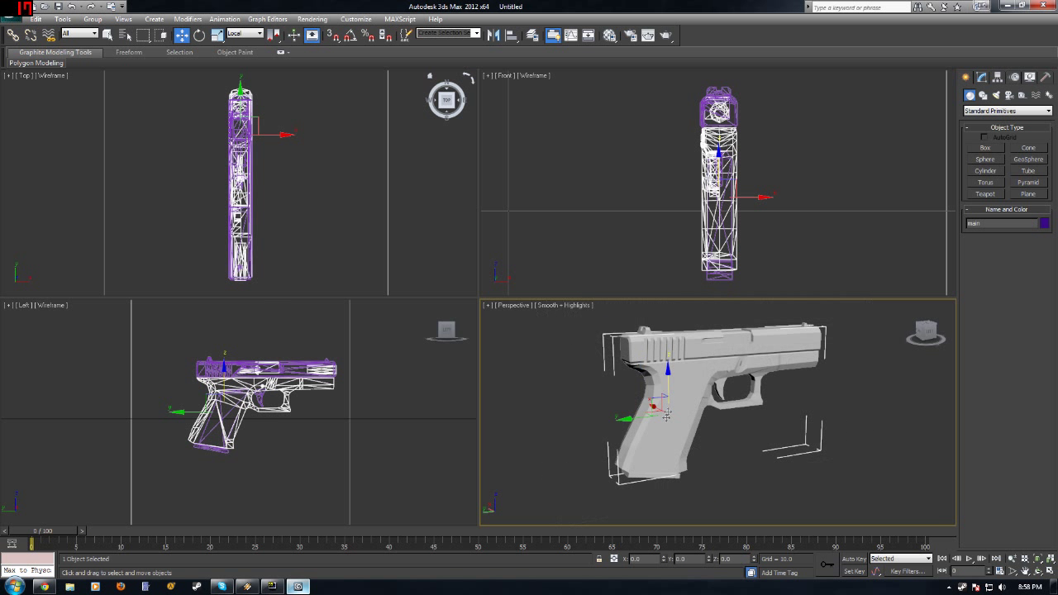
{"action": "left_click", "coordinate": [984, 80]}
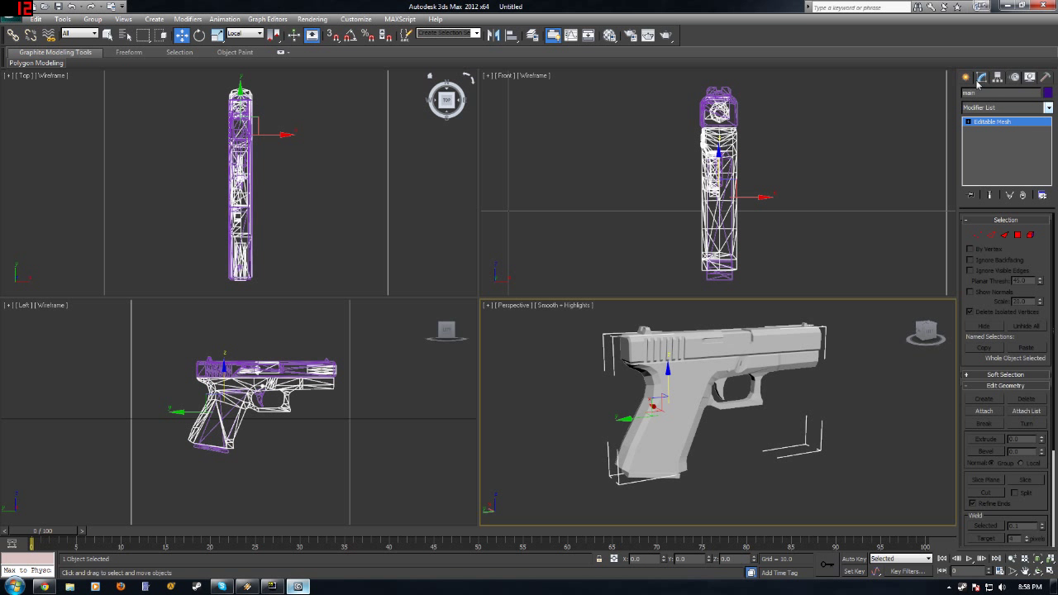
{"action": "left_click", "coordinate": [1004, 108]}
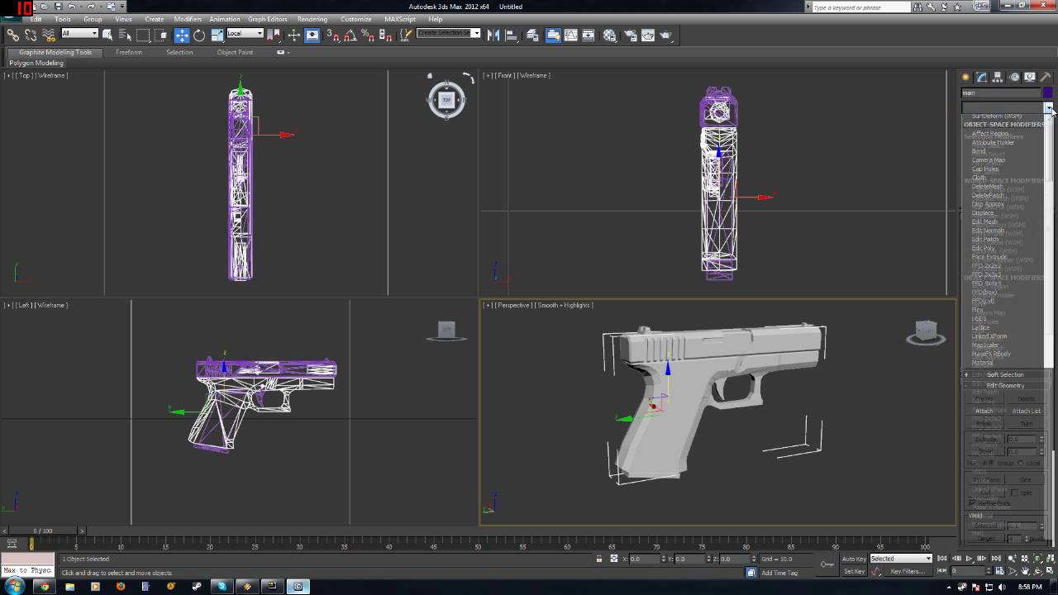
{"action": "scroll", "coordinate": [997, 374], "scroll_direction": "down", "scroll_amount": 15}
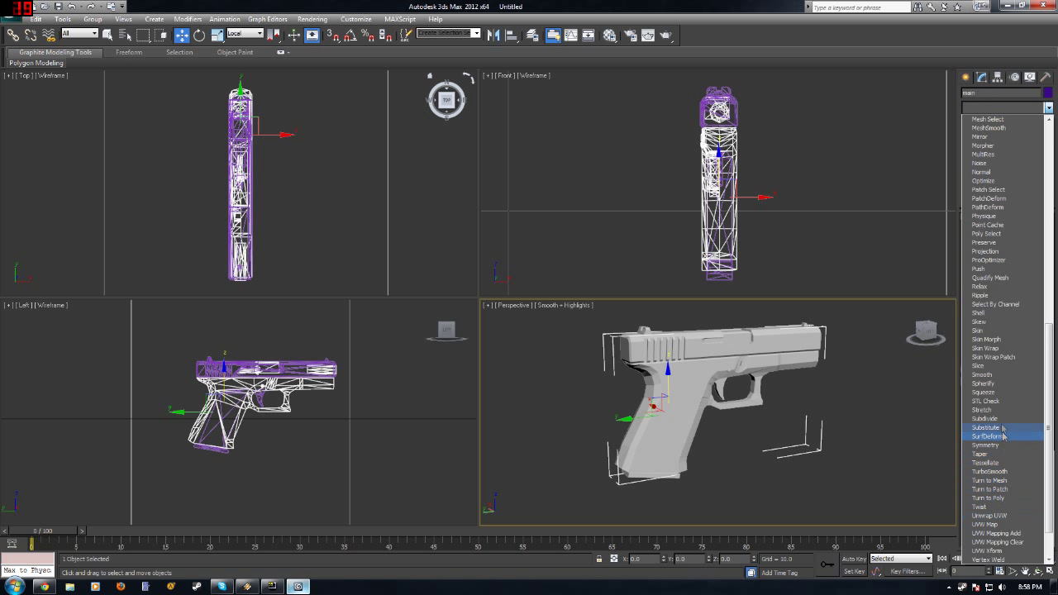
{"action": "left_click", "coordinate": [992, 375]}
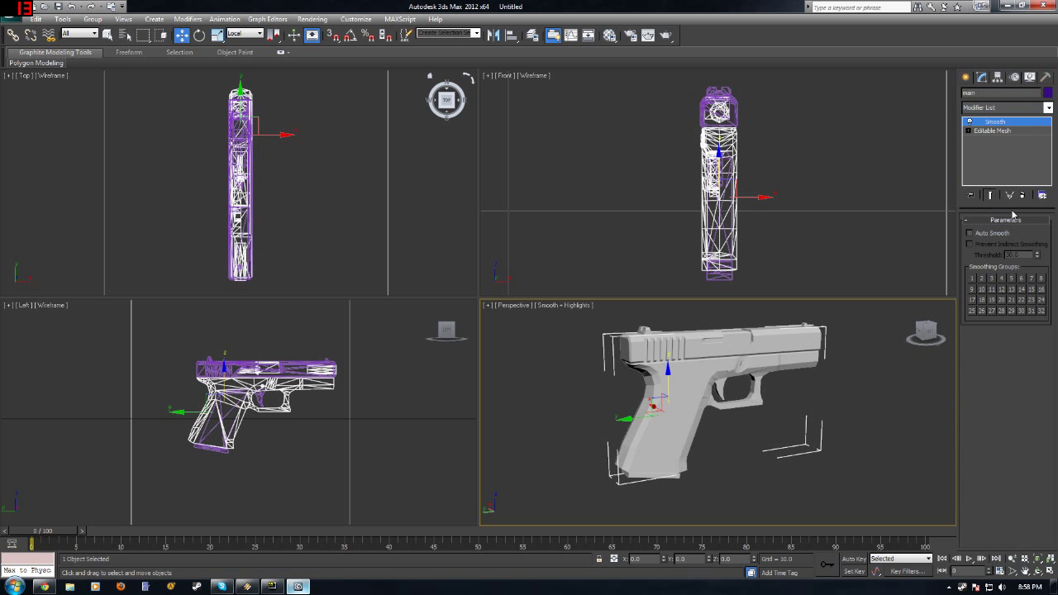
Step: Compare the frame with Auto Smooth off and on, leaving Auto Smooth and Prevent Indirect Smoothing enabled in its Smooth modifier
{"action": "left_click", "coordinate": [968, 234]}
{"action": "scroll", "coordinate": [787, 385], "scroll_direction": "up", "scroll_amount": 5}
{"action": "middle_click_drag", "start_coordinate": [772, 392], "coordinate": [902, 413]}
{"action": "left_click", "coordinate": [971, 234]}
{"action": "left_click", "coordinate": [971, 234]}
{"action": "left_click", "coordinate": [971, 234]}
{"action": "left_click", "coordinate": [971, 234]}
{"action": "left_click", "coordinate": [971, 234]}
{"action": "left_click", "coordinate": [971, 233]}
{"action": "left_click", "coordinate": [970, 245]}
{"action": "left_click", "coordinate": [969, 244]}
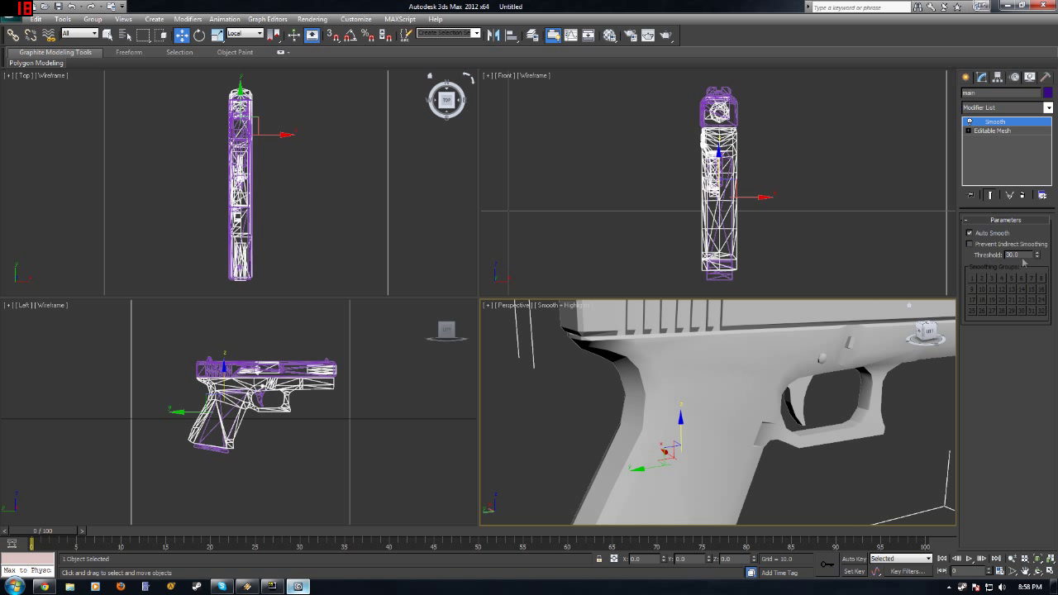
{"action": "left_click", "coordinate": [969, 244]}
Step: Try lower and higher smoothing thresholds on the main frame while checking its shading, and settle on 28.0
{"action": "mouse_move", "coordinate": [1040, 260]}
{"action": "left_mouse_down"}
{"action": "mouse_move", "coordinate": [1039, 205]}
{"action": "mouse_move", "coordinate": [1044, 259]}
{"action": "left_mouse_up"}
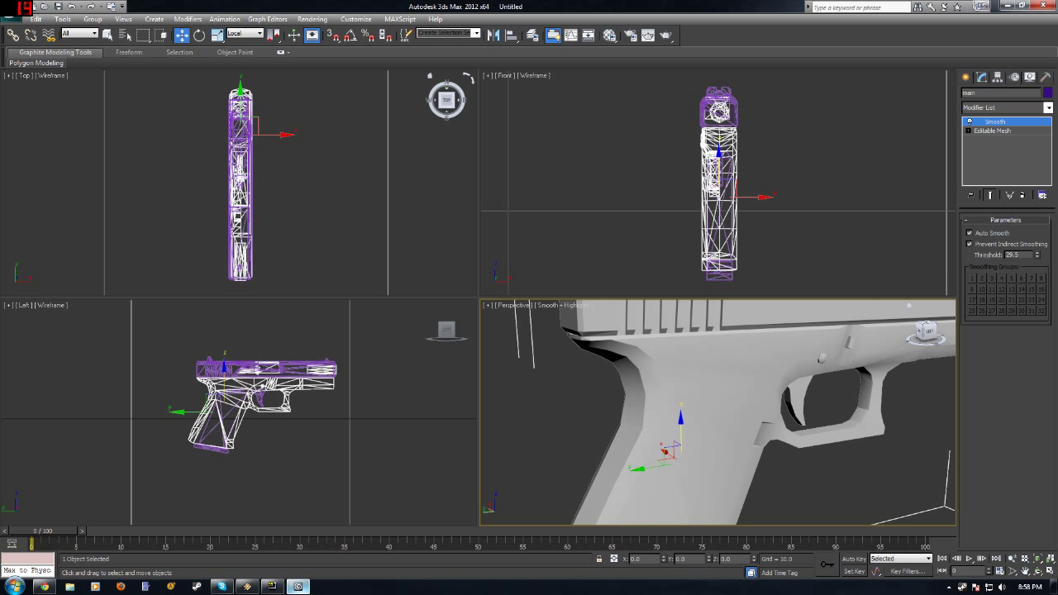
{"action": "left_click_drag", "start_coordinate": [1039, 257], "coordinate": [1010, 420]}
{"action": "left_click_drag", "start_coordinate": [1002, 475], "coordinate": [1003, 296]}
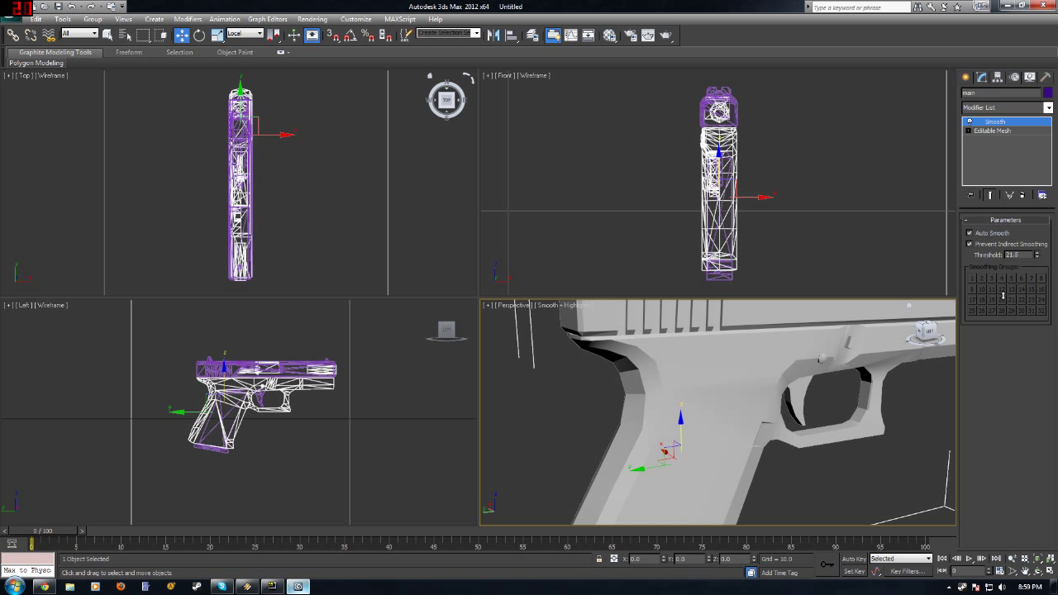
{"action": "mouse_move", "coordinate": [837, 388]}
{"action": "middle_mouse_down", "text": "alt"}
{"action": "mouse_move", "coordinate": [808, 378]}
{"action": "mouse_move", "coordinate": [857, 372]}
{"action": "mouse_move", "coordinate": [826, 370]}
{"action": "middle_mouse_up", "text": "alt"}
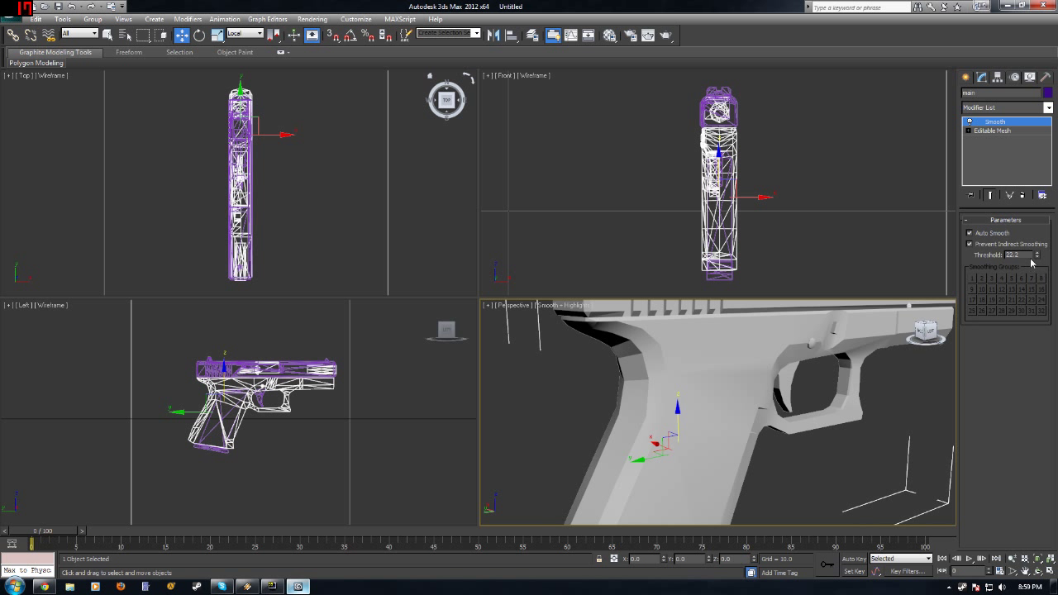
{"action": "mouse_move", "coordinate": [1038, 255]}
{"action": "left_mouse_down"}
{"action": "mouse_move", "coordinate": [1035, 223]}
{"action": "mouse_move", "coordinate": [1033, 232]}
{"action": "left_mouse_up"}
{"action": "mouse_move", "coordinate": [661, 405]}
{"action": "middle_mouse_down", "text": "alt"}
{"action": "mouse_move", "coordinate": [673, 394]}
{"action": "mouse_move", "coordinate": [664, 400]}
{"action": "middle_mouse_up", "text": "alt"}
{"action": "mouse_move", "coordinate": [1038, 259]}
{"action": "left_mouse_down"}
{"action": "mouse_move", "coordinate": [1036, 282]}
{"action": "mouse_move", "coordinate": [1024, 29]}
{"action": "mouse_move", "coordinate": [1028, 567]}
{"action": "mouse_move", "coordinate": [1055, 381]}
{"action": "left_mouse_up"}
{"action": "middle_click_drag", "start_coordinate": [656, 398], "coordinate": [776, 405], "text": "alt"}
{"action": "key", "text": "ctrl+z"}
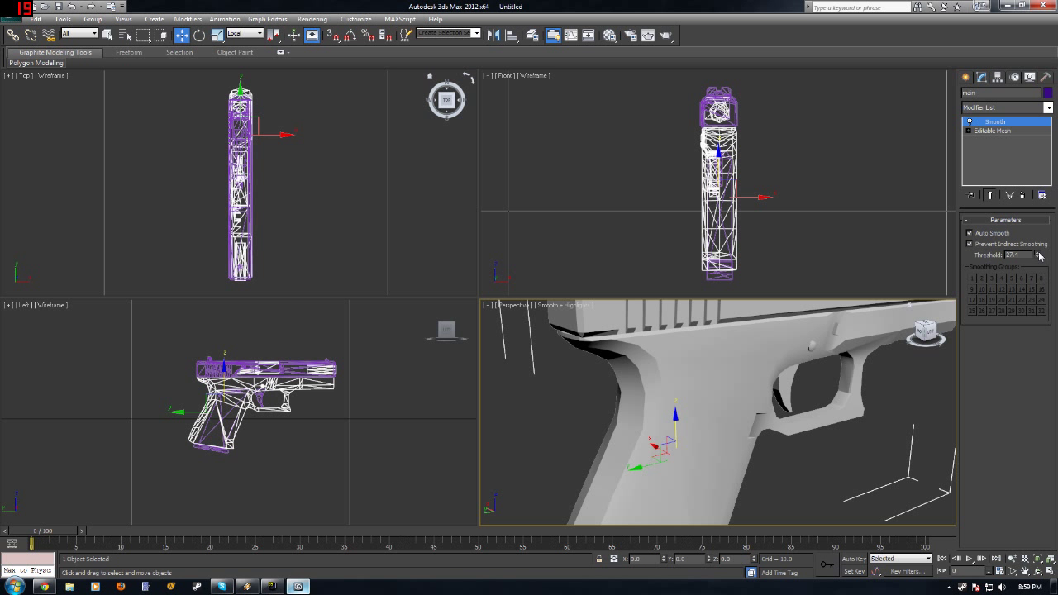
{"action": "middle_click_drag", "start_coordinate": [678, 363], "coordinate": [780, 356], "text": "alt"}
{"action": "middle_click_drag", "start_coordinate": [779, 470], "coordinate": [721, 402], "text": "alt"}
Step: Add a Smooth modifier to the slide and enable Auto Smooth
{"action": "left_click", "coordinate": [702, 368]}
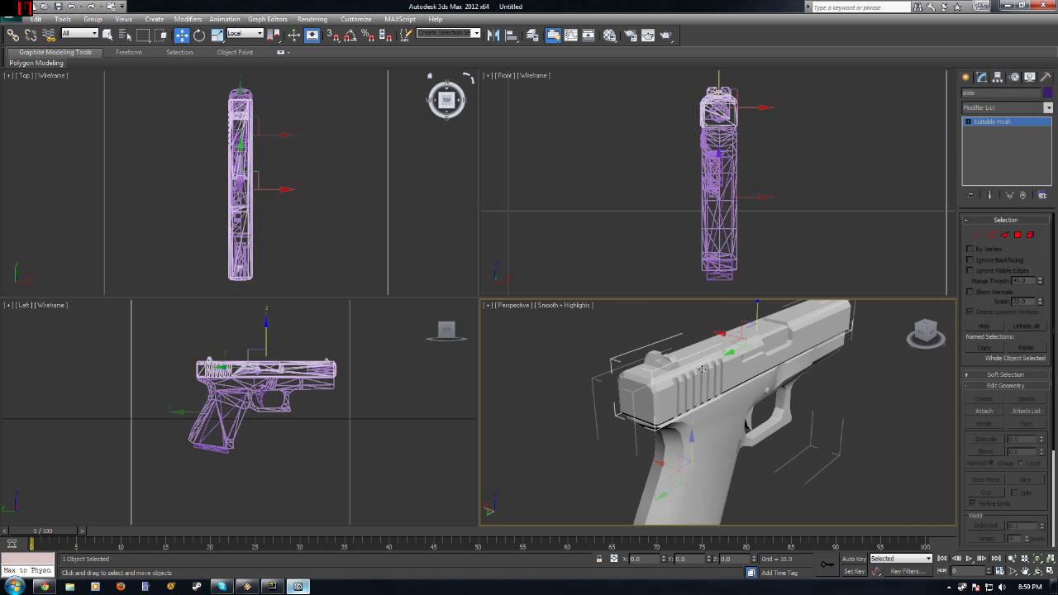
{"action": "left_click", "coordinate": [1048, 108]}
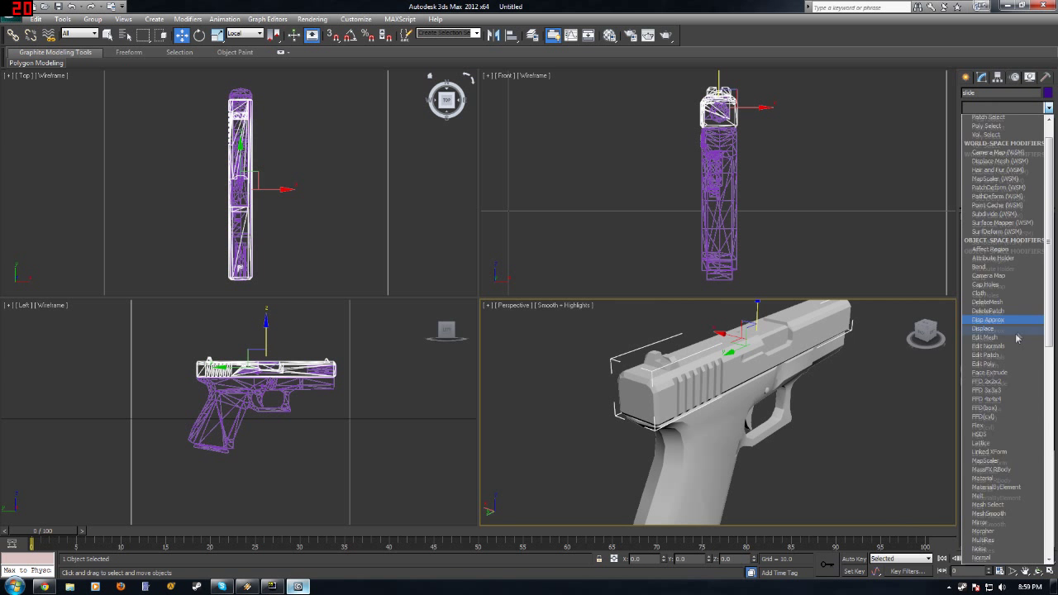
{"action": "scroll", "coordinate": [997, 397], "scroll_direction": "down", "scroll_amount": 6}
{"action": "scroll", "coordinate": [998, 422], "scroll_direction": "down", "scroll_amount": 3}
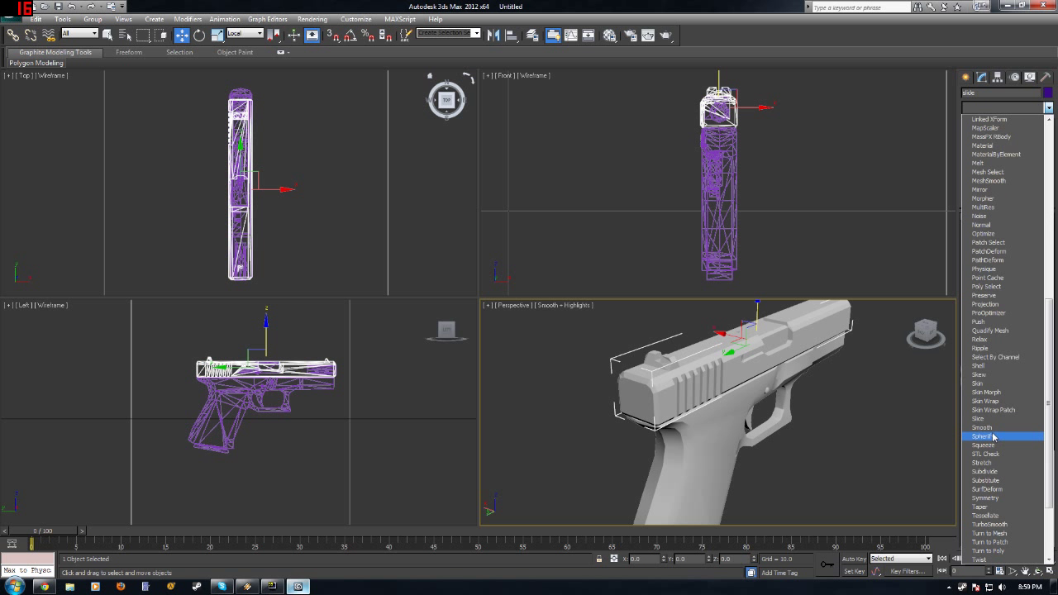
{"action": "left_click", "coordinate": [992, 436]}
{"action": "left_click", "coordinate": [970, 233]}
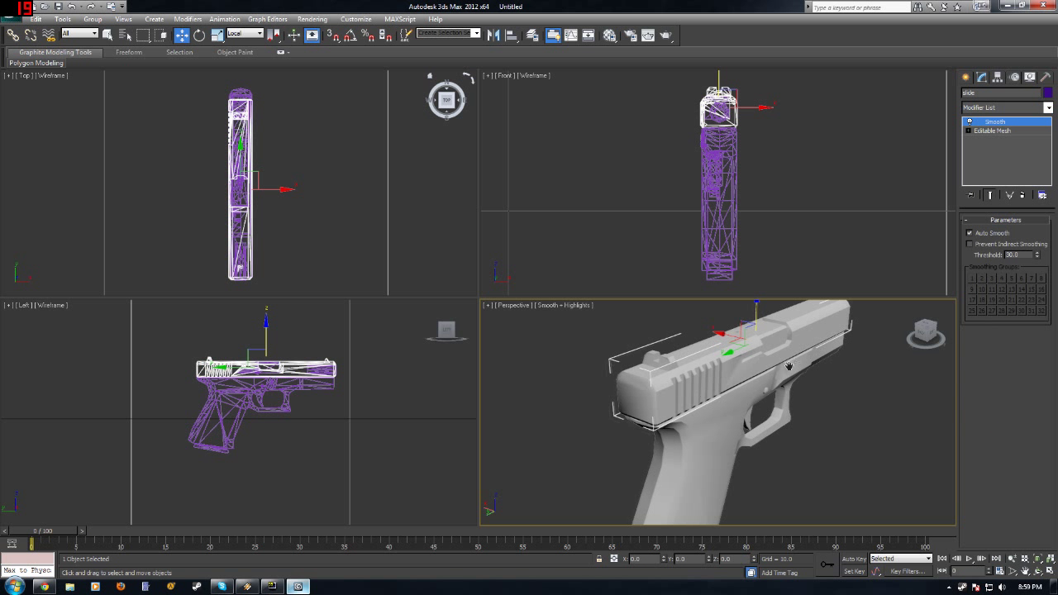
Step: Enable Prevent Indirect Smoothing on the slide and set its smoothing threshold to 24.9
{"action": "scroll", "coordinate": [746, 400], "scroll_direction": "up", "scroll_amount": 4}
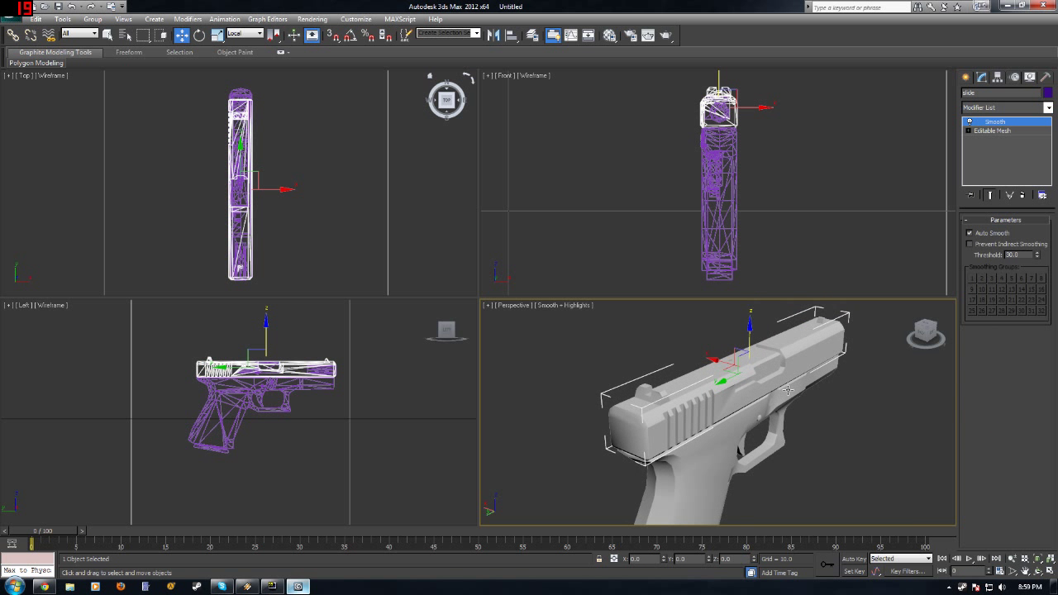
{"action": "left_click", "coordinate": [970, 244]}
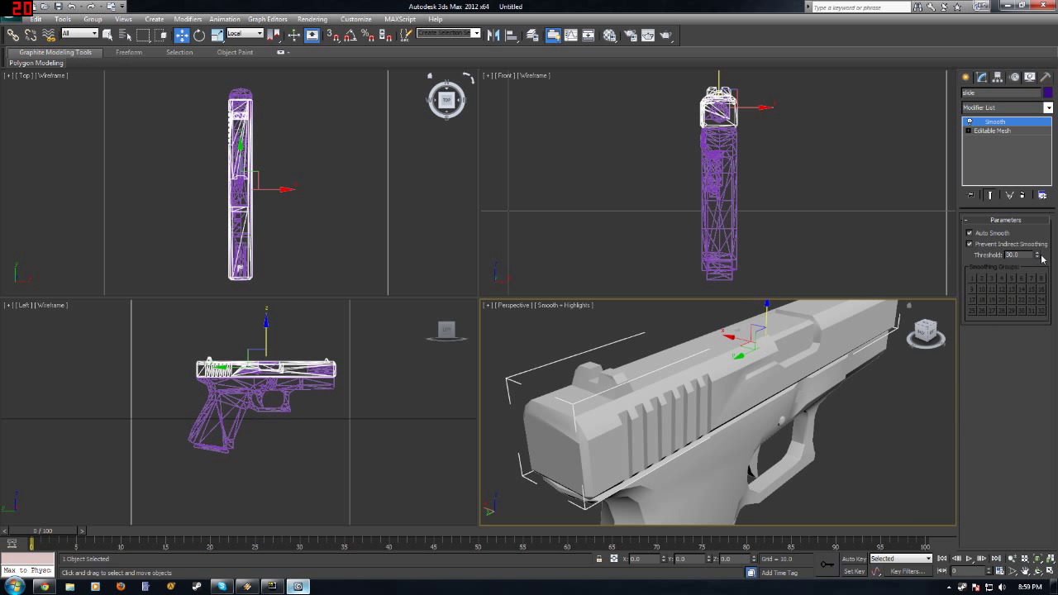
{"action": "left_click_drag", "start_coordinate": [1035, 258], "coordinate": [1023, 282]}
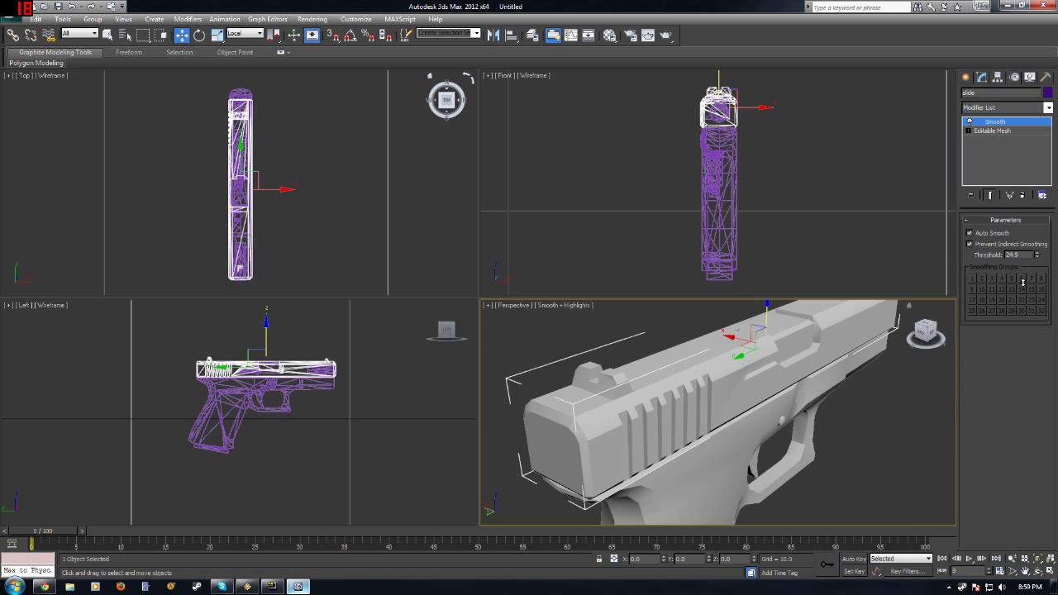
{"action": "middle_click_drag", "start_coordinate": [772, 361], "coordinate": [720, 361], "text": "alt"}
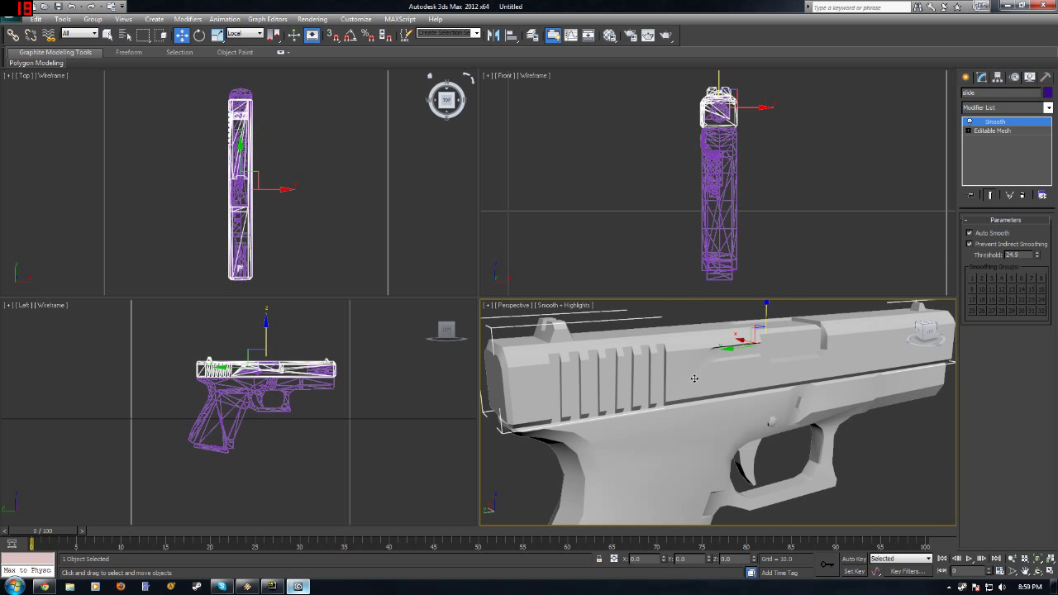
{"action": "scroll", "coordinate": [694, 378], "scroll_direction": "down", "scroll_amount": 5}
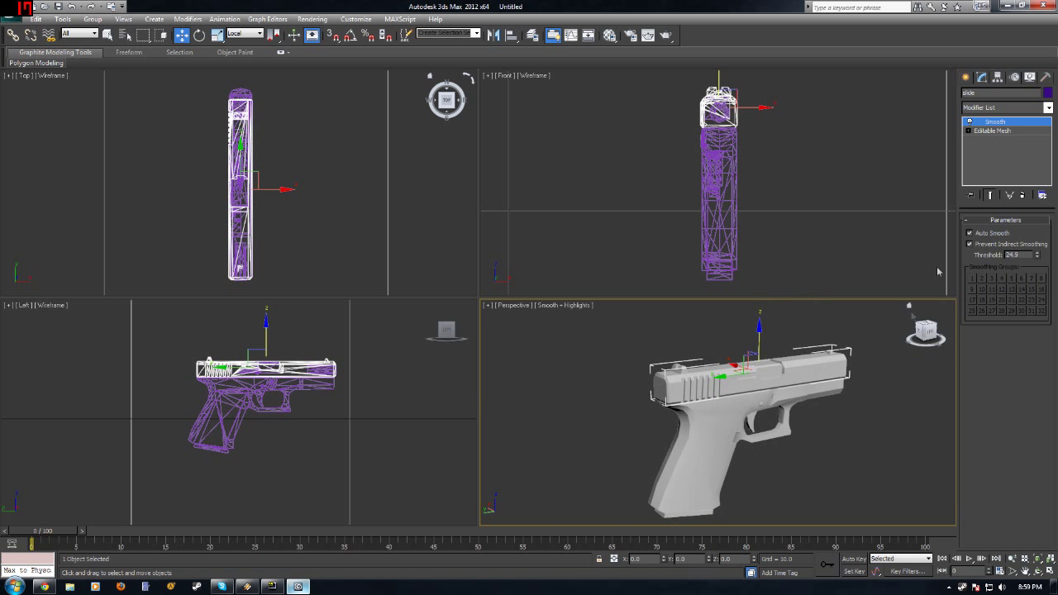
Step: Add a Smooth modifier to the trigger and enable Auto Smooth
{"action": "left_click", "coordinate": [750, 421]}
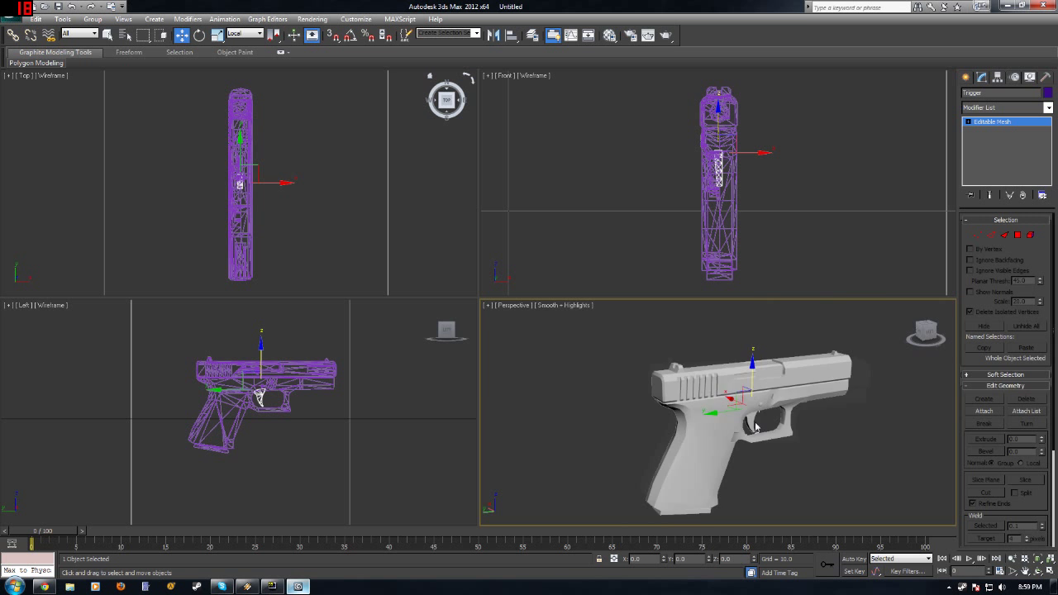
{"action": "scroll", "coordinate": [749, 419], "scroll_direction": "up", "scroll_amount": 8}
{"action": "middle_click_drag", "start_coordinate": [607, 353], "coordinate": [628, 386]}
{"action": "left_click", "coordinate": [1047, 108]}
{"action": "scroll", "coordinate": [993, 290], "scroll_direction": "down", "scroll_amount": 15}
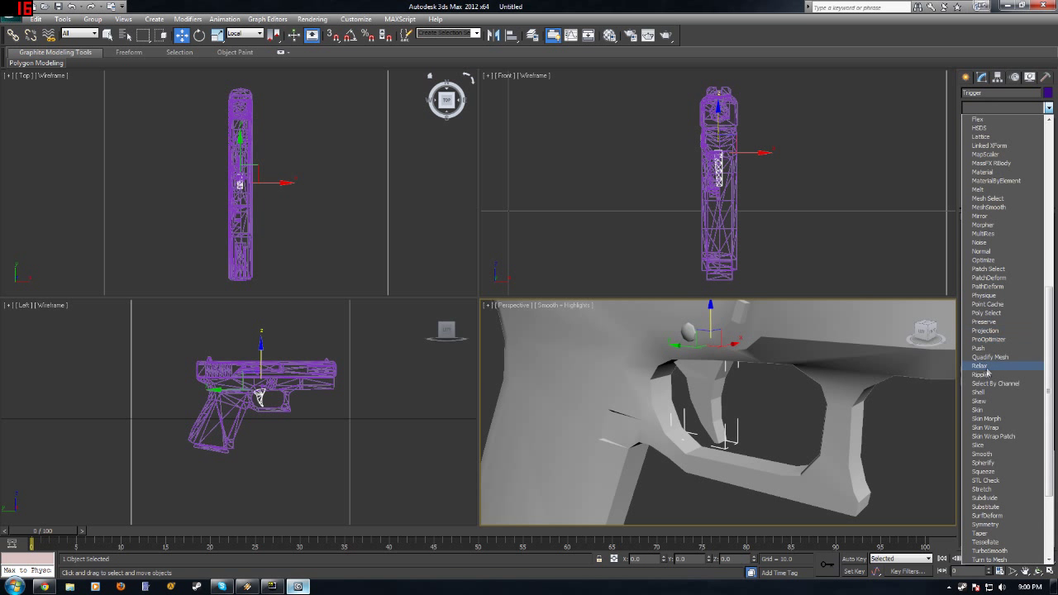
{"action": "left_click", "coordinate": [983, 454]}
{"action": "left_click", "coordinate": [971, 234]}
Step: Add a Smooth modifier to the magazine and enable Auto Smooth
{"action": "middle_click_drag", "start_coordinate": [775, 393], "coordinate": [742, 373], "text": "alt"}
{"action": "left_click", "coordinate": [742, 371]}
{"action": "middle_click_drag", "start_coordinate": [810, 343], "coordinate": [876, 339], "text": "alt"}
{"action": "left_click", "coordinate": [1036, 106]}
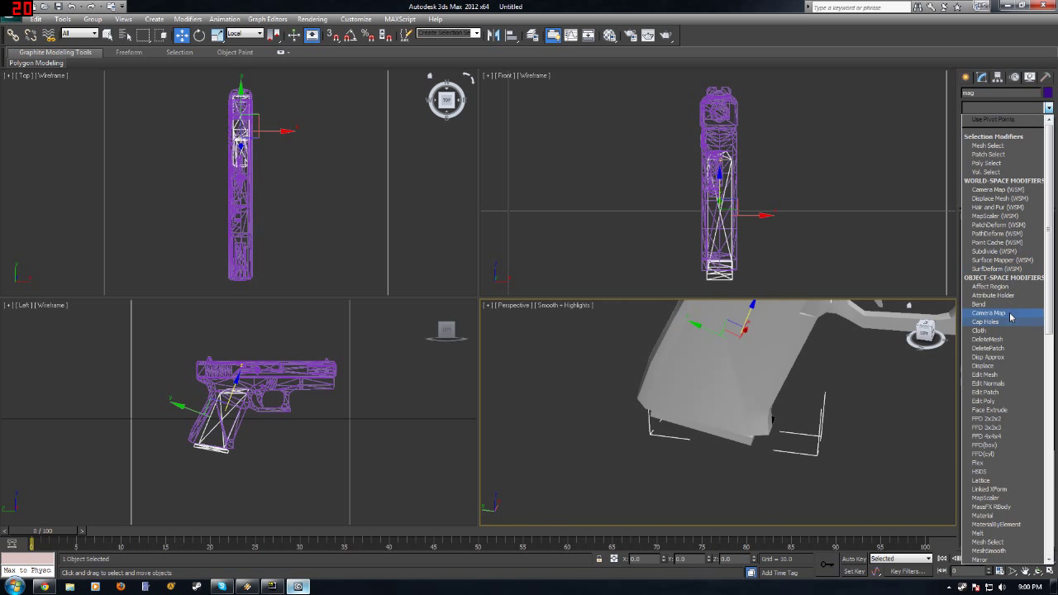
{"action": "scroll", "coordinate": [998, 422], "scroll_direction": "down", "scroll_amount": 2}
{"action": "scroll", "coordinate": [999, 422], "scroll_direction": "down", "scroll_amount": 8}
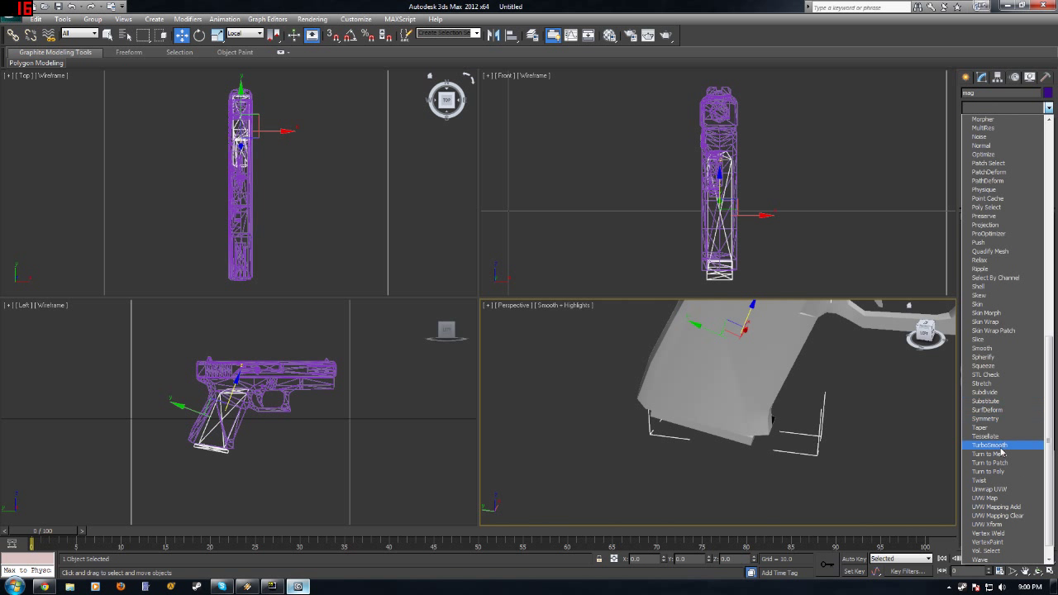
{"action": "left_click", "coordinate": [996, 348]}
{"action": "left_click", "coordinate": [971, 234]}
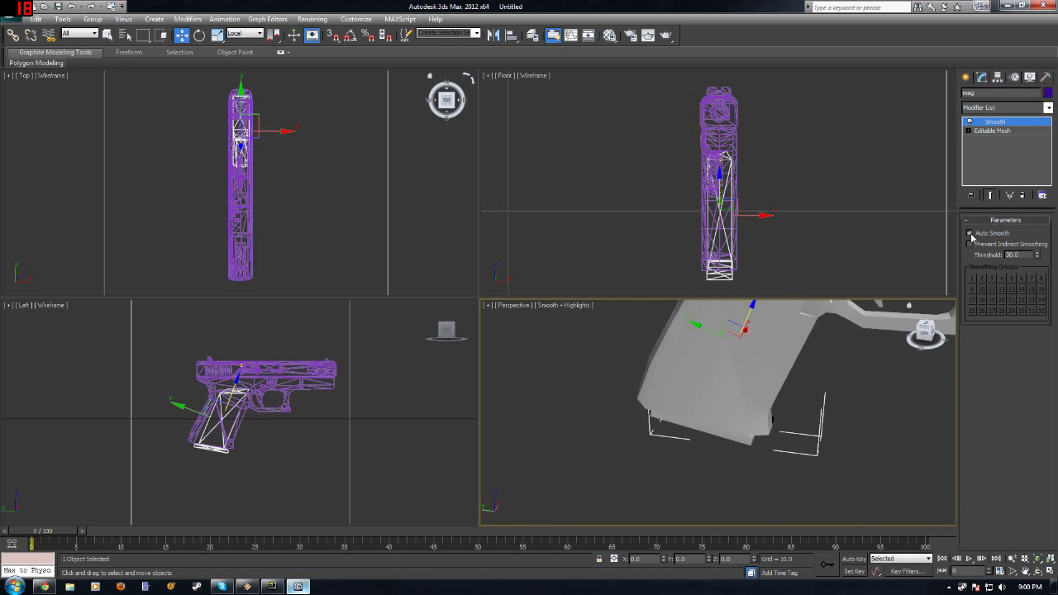
Step: Hide the main frame to inspect the smoothed magazine and trigger, and unhide all objects again
{"action": "left_click", "coordinate": [837, 459]}
{"action": "middle_click_drag", "start_coordinate": [844, 451], "coordinate": [807, 489]}
{"action": "left_click", "coordinate": [707, 429]}
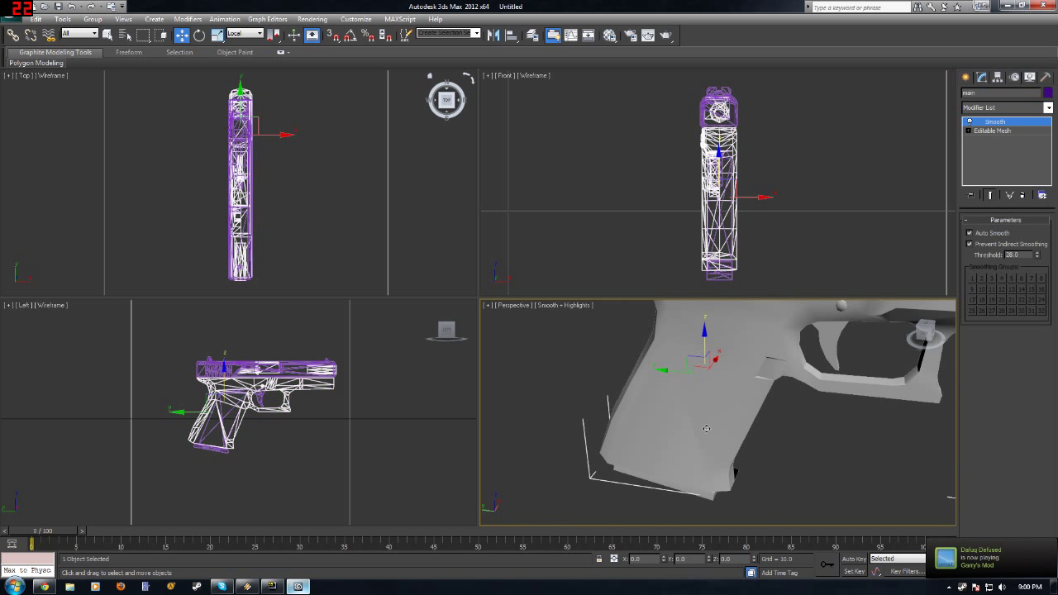
{"action": "right_click", "coordinate": [706, 429]}
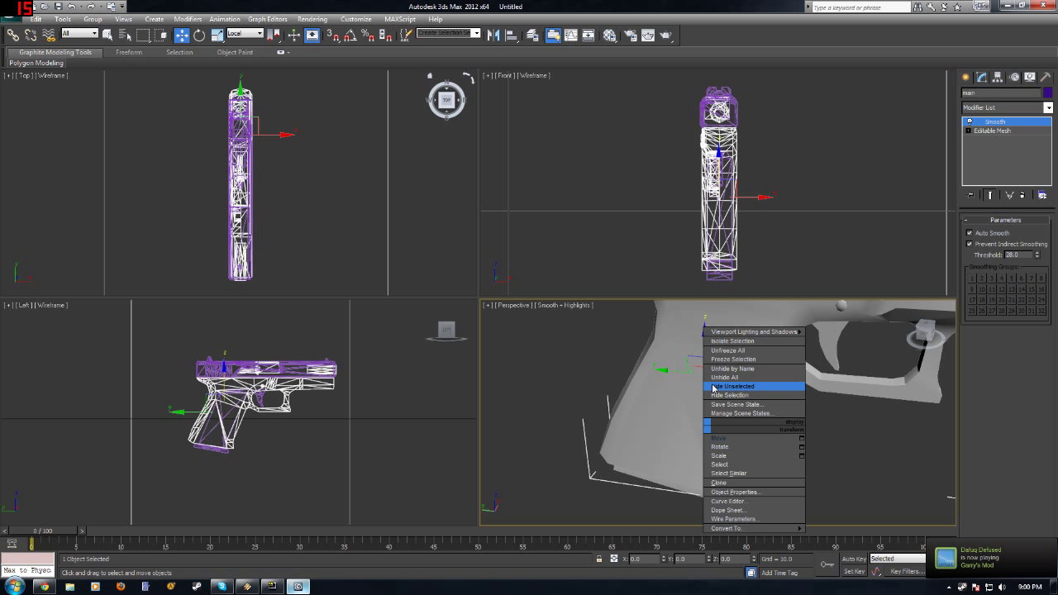
{"action": "left_click", "coordinate": [717, 395]}
{"action": "middle_click_drag", "start_coordinate": [755, 426], "coordinate": [719, 372], "text": "alt"}
{"action": "left_click", "coordinate": [745, 449]}
{"action": "middle_click_drag", "start_coordinate": [856, 444], "coordinate": [782, 457], "text": "alt"}
{"action": "left_click", "coordinate": [817, 451]}
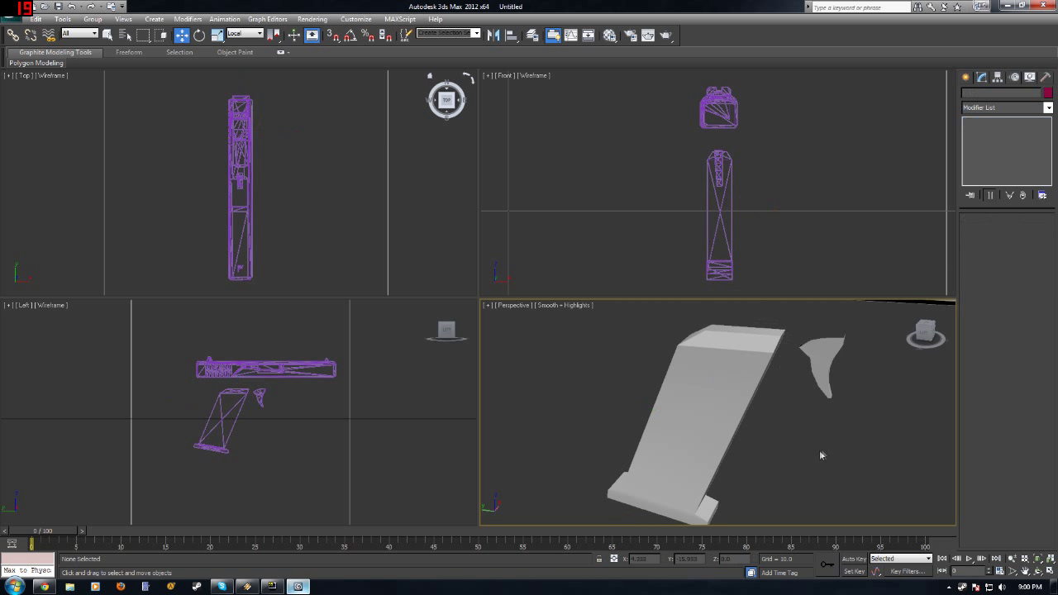
{"action": "right_click", "coordinate": [820, 447]}
{"action": "left_click", "coordinate": [840, 397]}
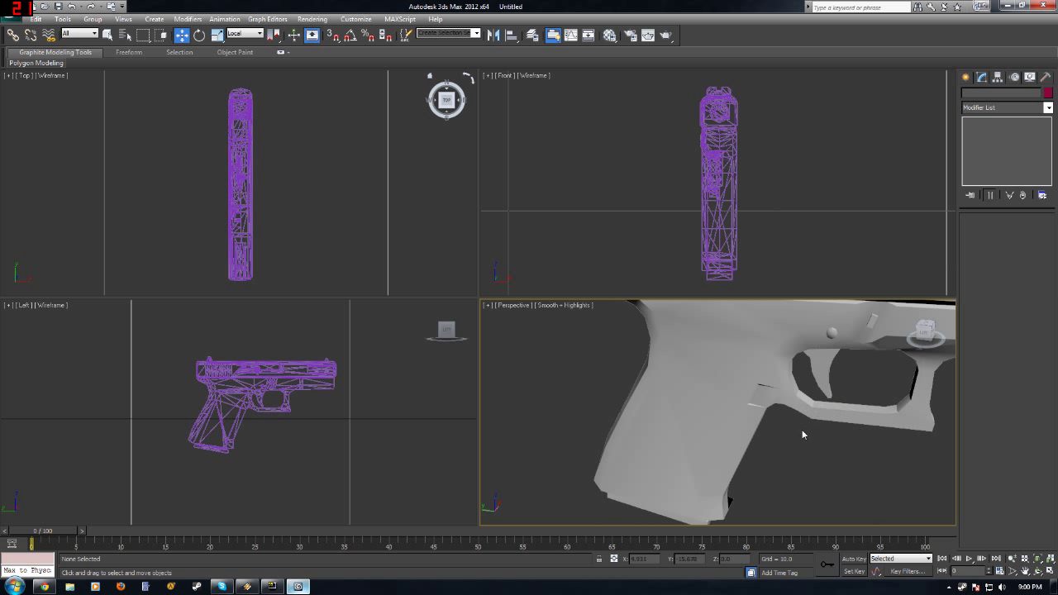
Step: Examine the smoothed gun from the side in the Perspective view, checking the slide and the main frame
{"action": "scroll", "coordinate": [800, 433], "scroll_direction": "down", "scroll_amount": 3}
{"action": "mouse_move", "coordinate": [729, 470]}
{"action": "middle_mouse_down", "text": "alt"}
{"action": "mouse_move", "coordinate": [806, 439]}
{"action": "mouse_move", "coordinate": [902, 449]}
{"action": "mouse_move", "coordinate": [724, 432]}
{"action": "mouse_move", "coordinate": [737, 461]}
{"action": "middle_mouse_up", "text": "alt"}
{"action": "left_click", "coordinate": [725, 431]}
{"action": "left_click", "coordinate": [716, 463]}
{"action": "left_click", "coordinate": [716, 463]}
{"action": "mouse_move", "coordinate": [633, 431]}
{"action": "left_mouse_down"}
{"action": "mouse_move", "coordinate": [571, 431]}
{"action": "mouse_move", "coordinate": [633, 430]}
{"action": "left_mouse_up"}
{"action": "left_click", "coordinate": [680, 377]}
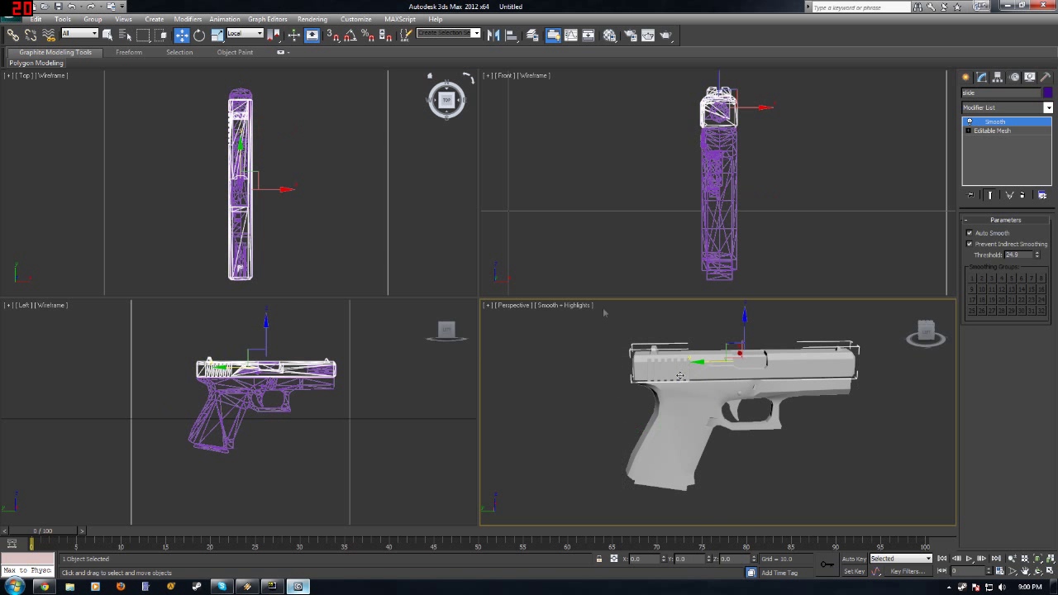
{"action": "mouse_move", "coordinate": [717, 363]}
{"action": "left_mouse_down"}
{"action": "mouse_move", "coordinate": [579, 366]}
{"action": "mouse_move", "coordinate": [705, 376]}
{"action": "left_mouse_up"}
{"action": "left_click", "coordinate": [667, 436]}
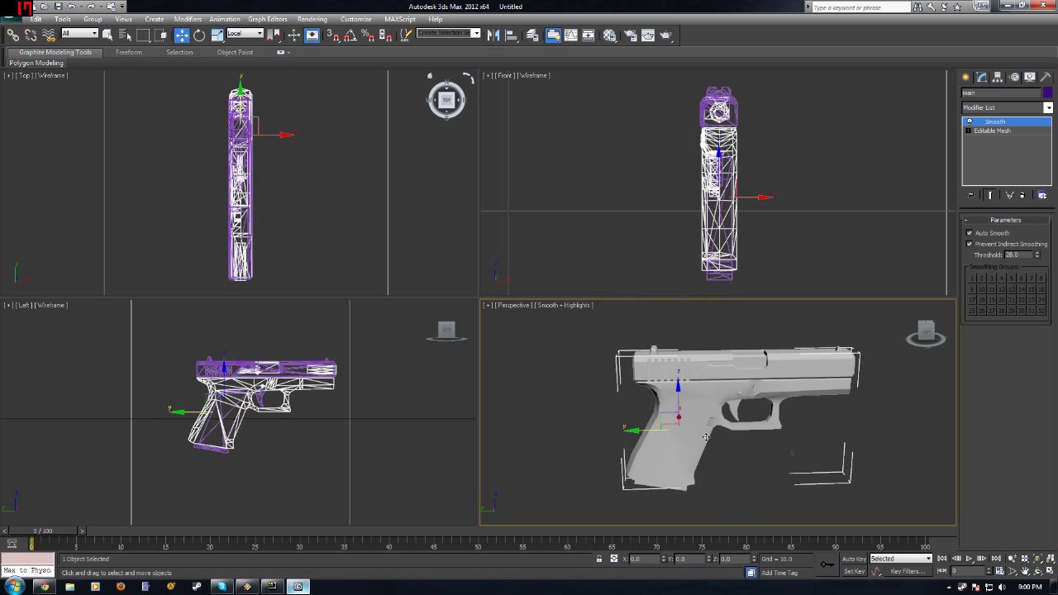
{"action": "left_click", "coordinate": [795, 453]}
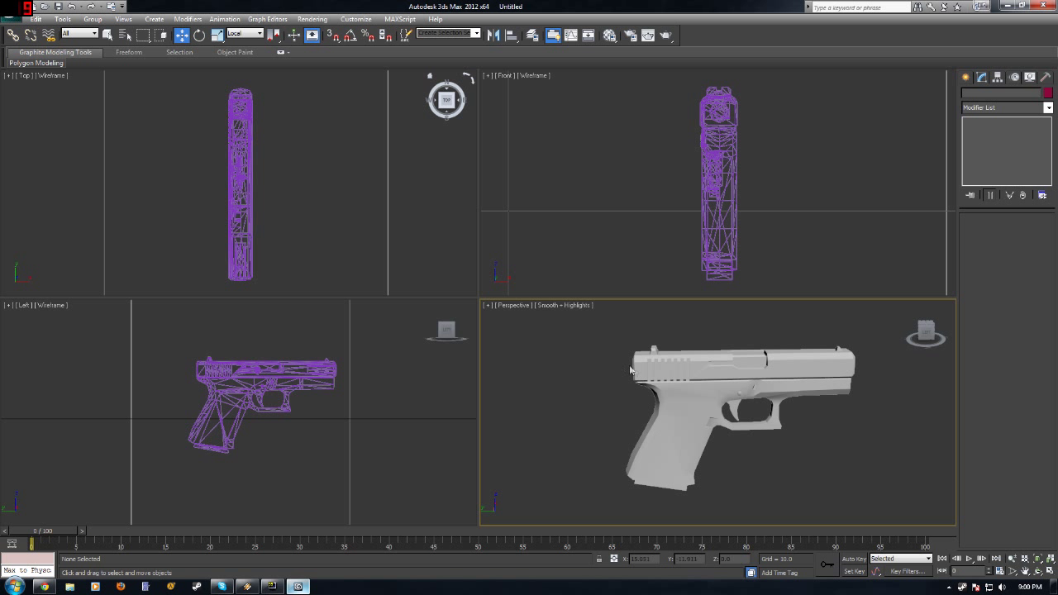
Step: Maximize the Perspective viewport and select the slide
{"action": "left_click", "coordinate": [674, 404]}
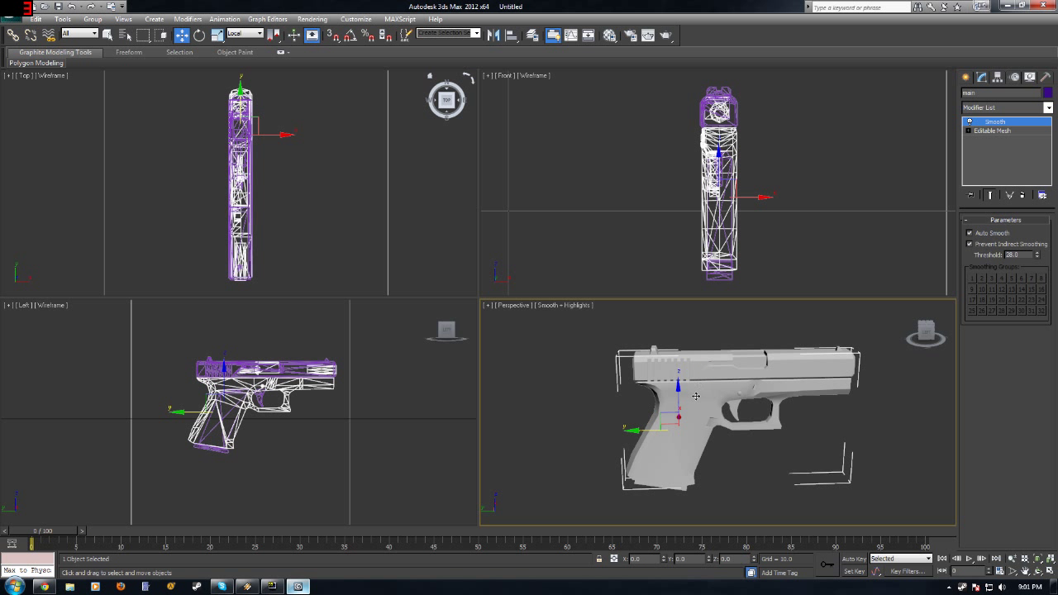
{"action": "left_click", "coordinate": [1049, 571]}
{"action": "left_click", "coordinate": [381, 195]}
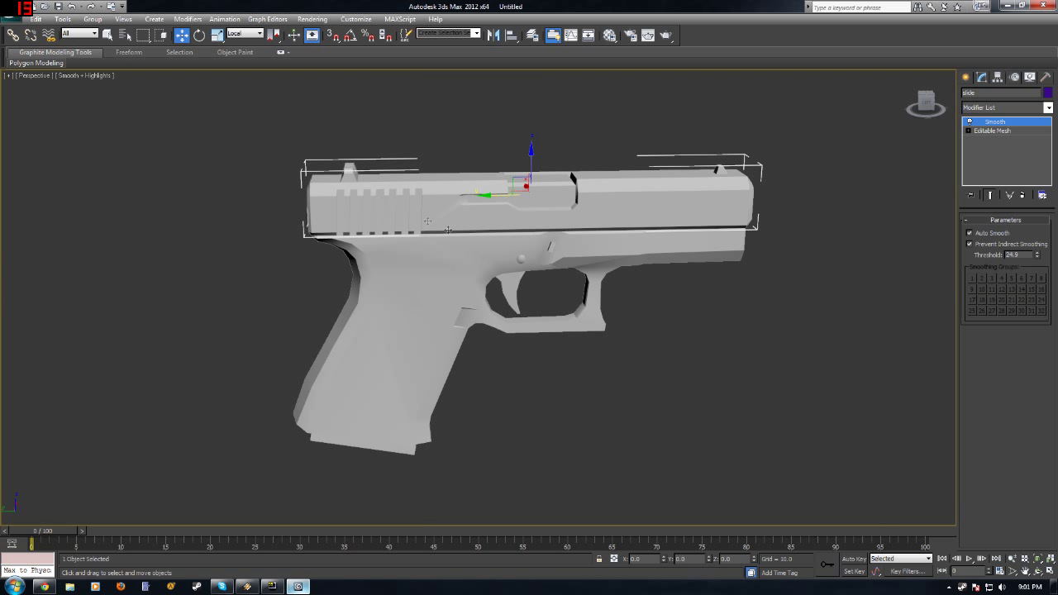
Step: Add a Link Constraint to the slide with the main frame as its target
{"action": "middle_click_drag", "start_coordinate": [448, 230], "coordinate": [471, 233]}
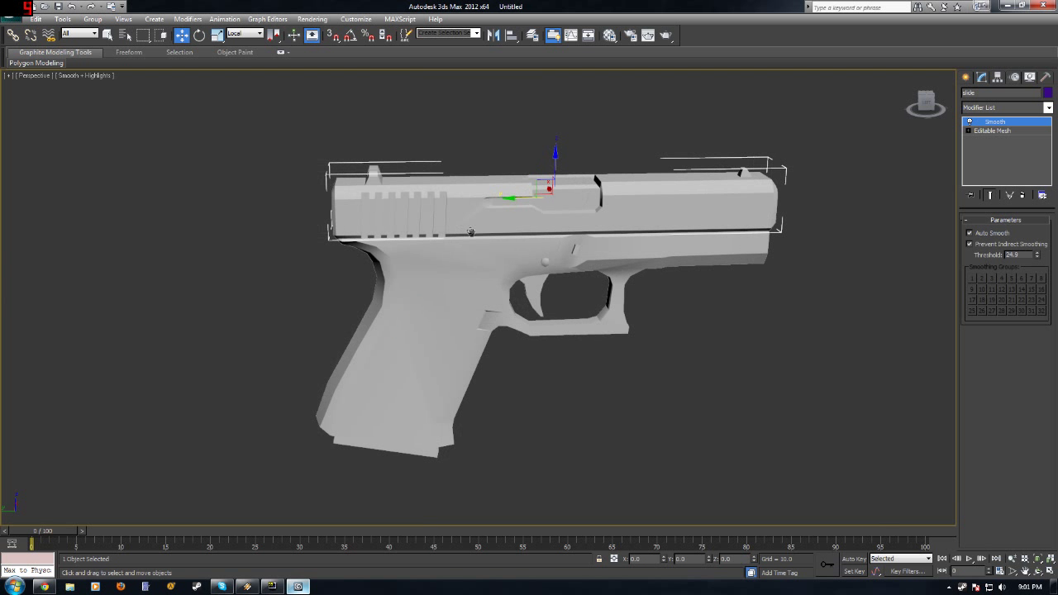
{"action": "left_click", "coordinate": [231, 22]}
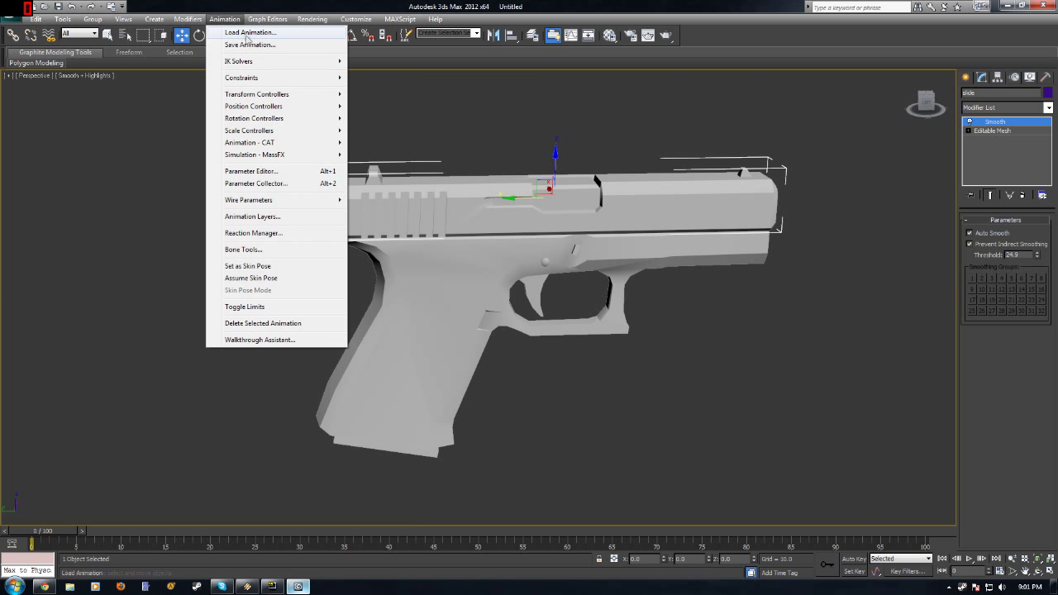
{"action": "mouse_move", "coordinate": [272, 78]}
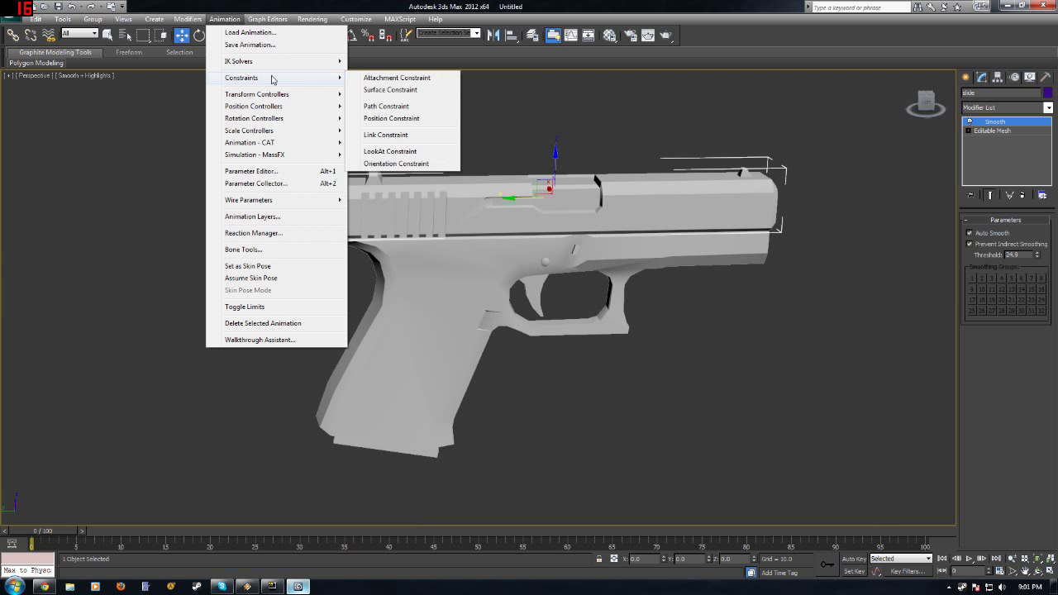
{"action": "left_click", "coordinate": [403, 137]}
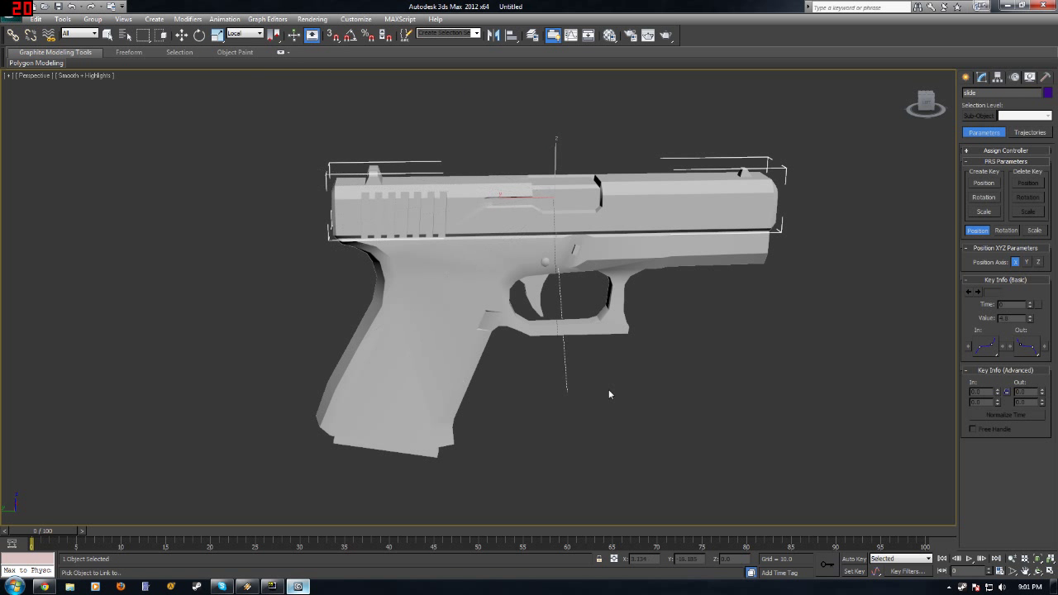
{"action": "left_click", "coordinate": [415, 369]}
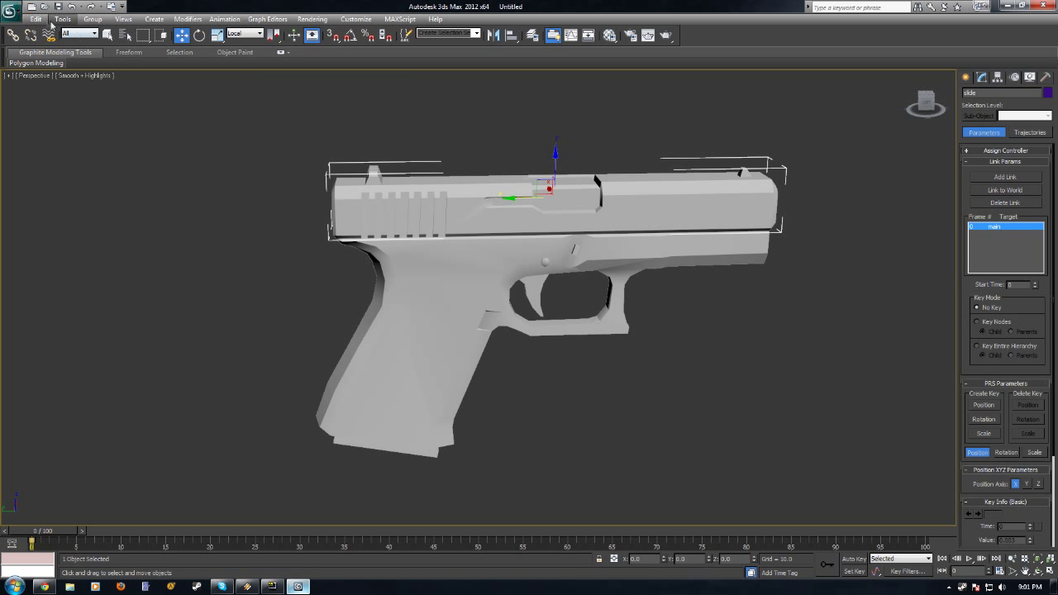
Step: Test the slide's link by moving the main frame and the slide separately, and undo the test moves
{"action": "left_click", "coordinate": [441, 284]}
{"action": "left_click_drag", "start_coordinate": [392, 339], "coordinate": [391, 368]}
{"action": "left_click", "coordinate": [444, 220]}
{"action": "left_click_drag", "start_coordinate": [519, 198], "coordinate": [488, 198]}
{"action": "left_click", "coordinate": [484, 317]}
{"action": "left_click_drag", "start_coordinate": [375, 337], "coordinate": [447, 295]}
{"action": "key", "text": "ctrl+z"}
{"action": "key", "text": "ctrl+z"}
{"action": "key", "text": "ctrl+z"}
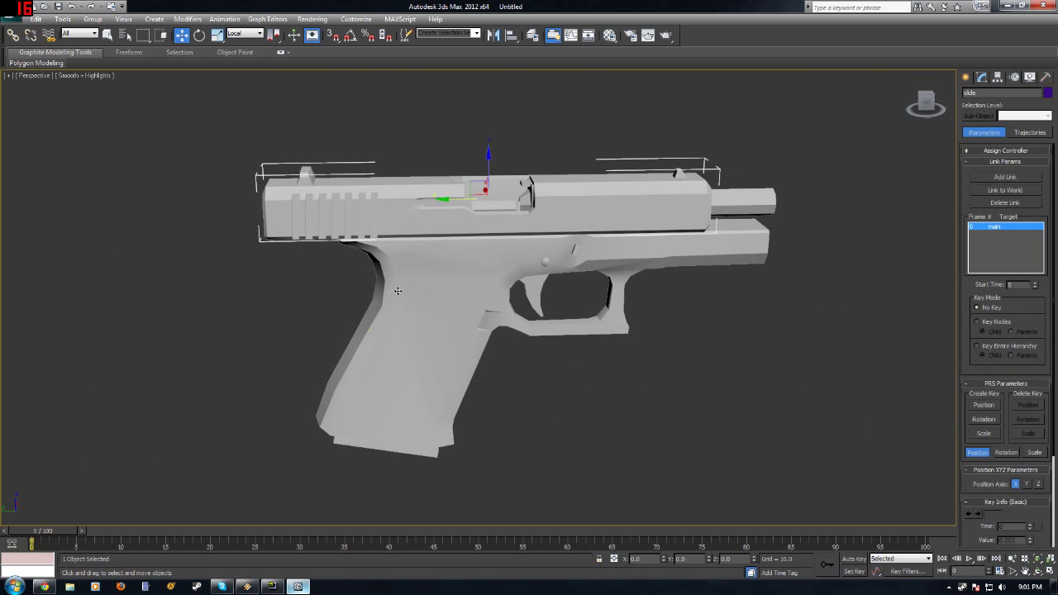
Step: Add a Link Constraint to the trigger, linking it to the main frame
{"action": "left_click", "coordinate": [578, 365]}
{"action": "left_click", "coordinate": [535, 289]}
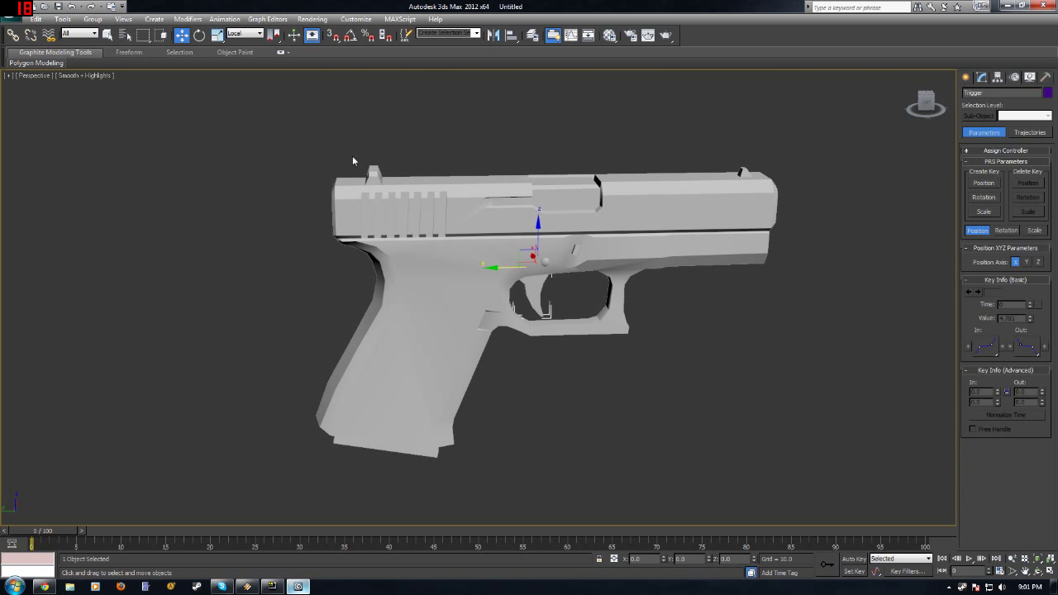
{"action": "left_click", "coordinate": [224, 18]}
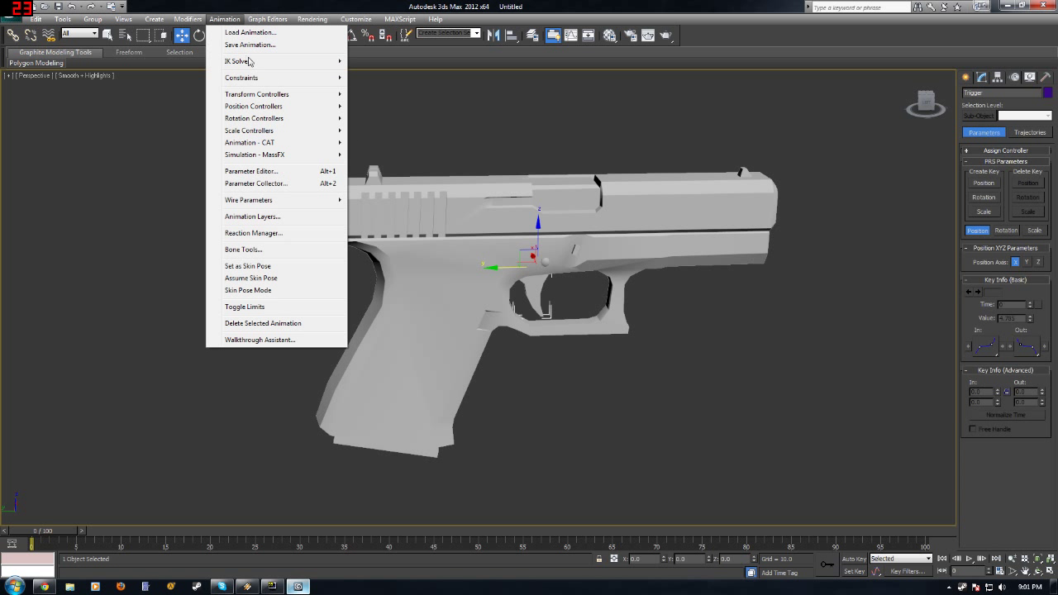
{"action": "mouse_move", "coordinate": [260, 77]}
{"action": "left_click", "coordinate": [391, 138]}
{"action": "left_click", "coordinate": [436, 299]}
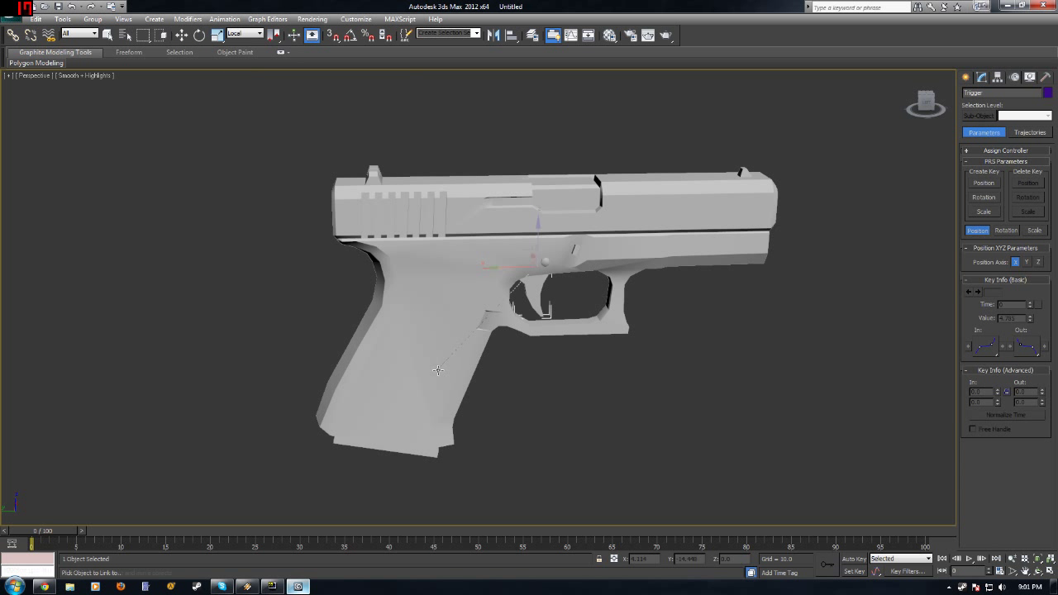
Step: Add a Link Constraint to the magazine, linking it to the main frame, and clear the selection
{"action": "left_click", "coordinate": [401, 453]}
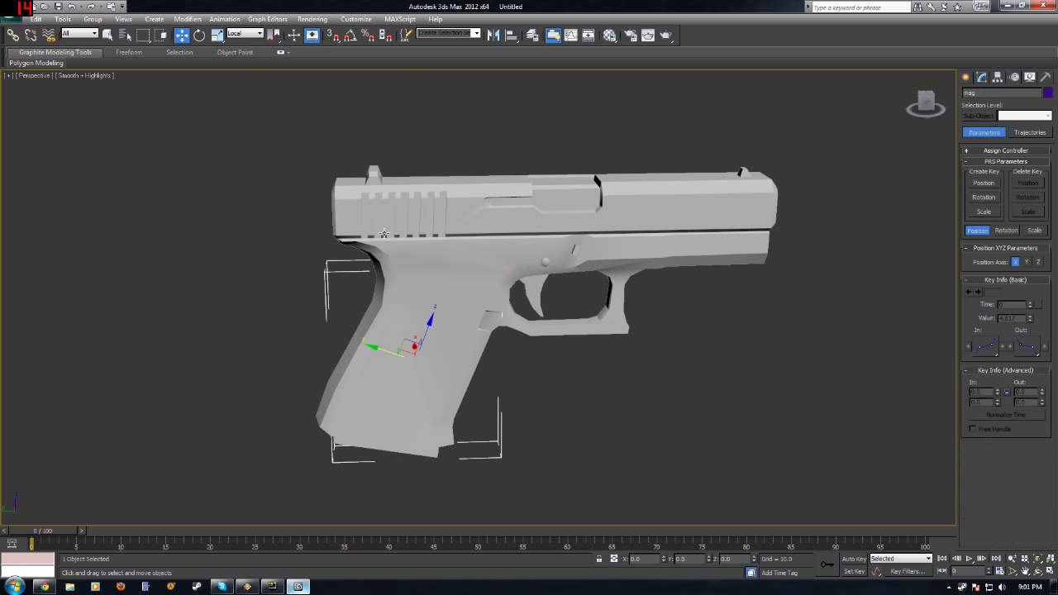
{"action": "left_click", "coordinate": [224, 18]}
{"action": "mouse_move", "coordinate": [257, 79]}
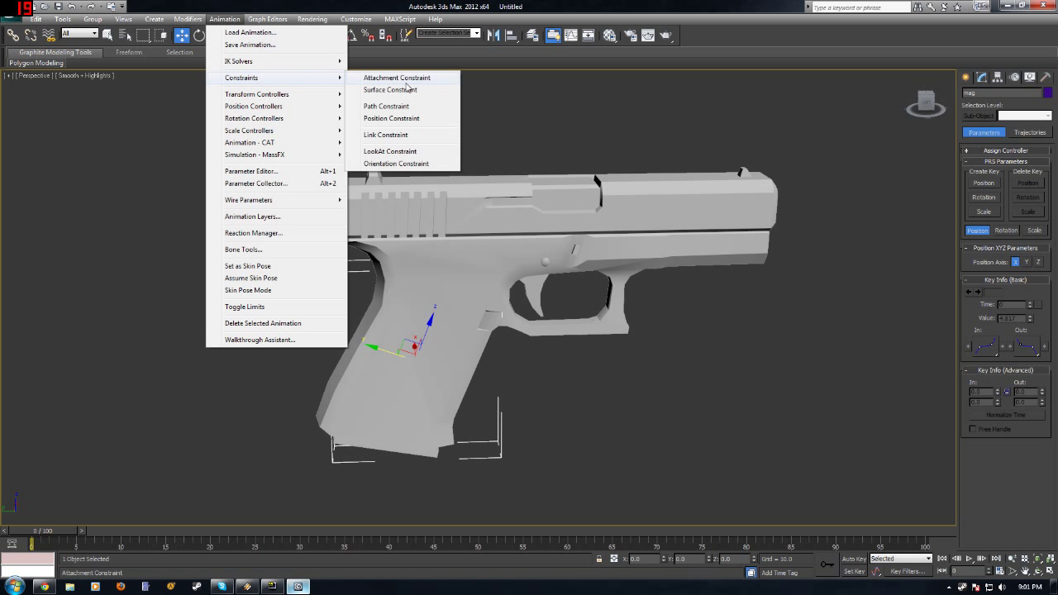
{"action": "left_click", "coordinate": [400, 136]}
{"action": "left_click", "coordinate": [434, 344]}
{"action": "left_click", "coordinate": [594, 371]}
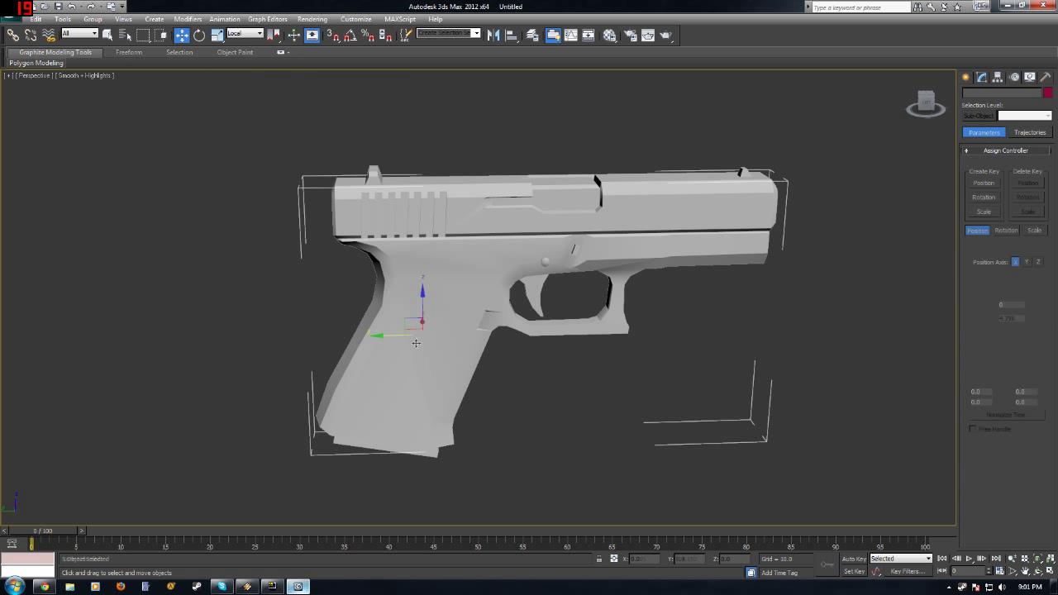
Step: Test-move the main frame to check how the linked parts follow, and cancel the move
{"action": "left_click", "coordinate": [416, 343]}
{"action": "scroll", "coordinate": [415, 343], "scroll_direction": "down", "scroll_amount": 4}
{"action": "left_click_drag", "start_coordinate": [442, 301], "coordinate": [478, 239]}
{"action": "right_click", "coordinate": [478, 239]}
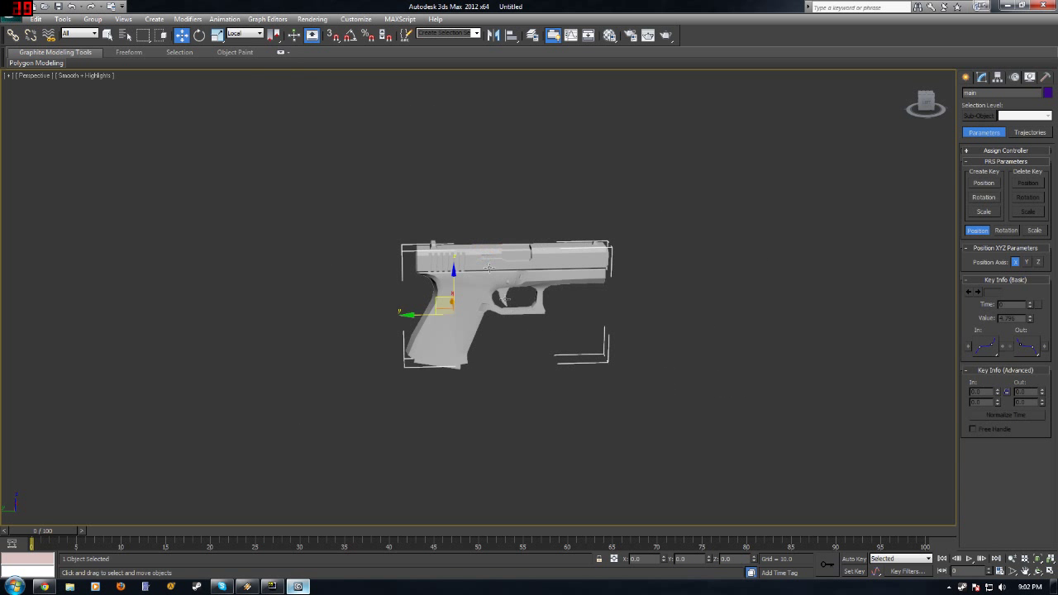
{"action": "middle_click_drag", "start_coordinate": [533, 344], "coordinate": [443, 327], "text": "alt"}
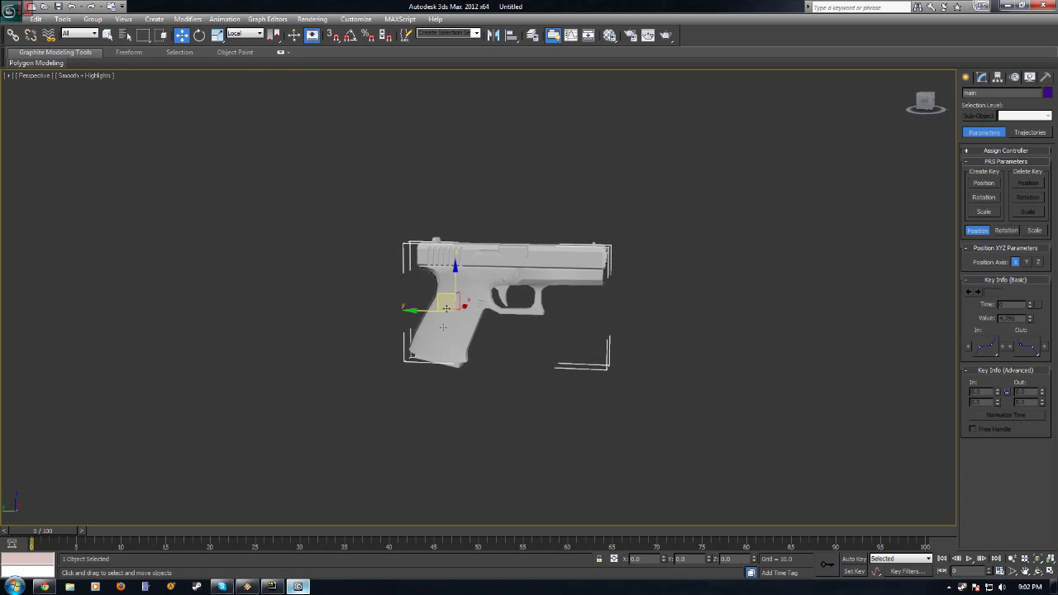
Step: Move the slide back along the frame, test-move the gun in that state, and undo the moves
{"action": "left_click", "coordinate": [472, 262]}
{"action": "left_click_drag", "start_coordinate": [472, 262], "coordinate": [449, 395]}
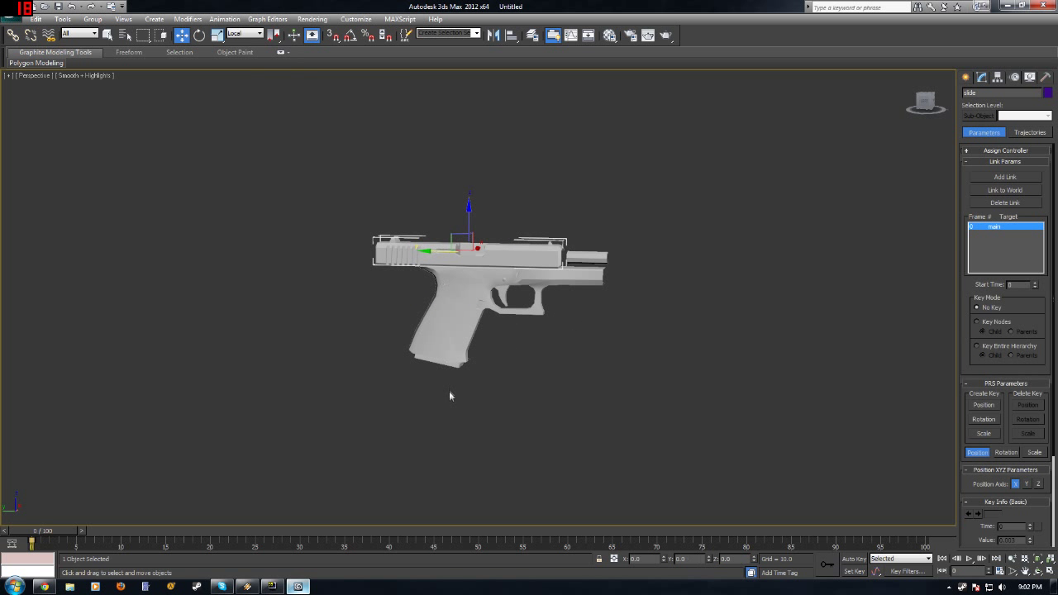
{"action": "left_click", "coordinate": [451, 365]}
{"action": "left_click_drag", "start_coordinate": [466, 282], "coordinate": [447, 303]}
{"action": "left_click", "coordinate": [477, 305]}
{"action": "key", "text": "ctrl+z"}
{"action": "key", "text": "ctrl+z"}
{"action": "key", "text": "ctrl+z"}
{"action": "key", "text": "ctrl+z"}
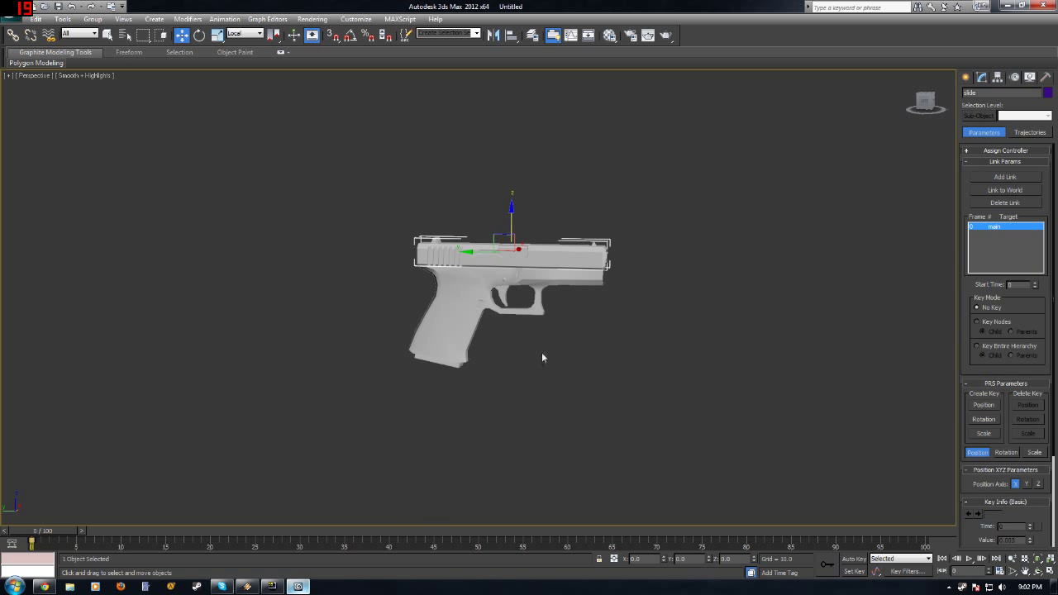
Step: Deselect everything and examine the linked gun from an angled rear view
{"action": "left_click", "coordinate": [541, 352]}
{"action": "middle_click_drag", "start_coordinate": [573, 355], "coordinate": [635, 338], "text": "alt"}
{"action": "left_click_drag", "start_coordinate": [628, 331], "coordinate": [642, 357]}
{"action": "key", "text": "z"}
{"action": "middle_click_drag", "start_coordinate": [641, 357], "coordinate": [612, 390], "text": "alt"}
{"action": "left_click", "coordinate": [588, 398]}
{"action": "scroll", "coordinate": [588, 398], "scroll_direction": "down", "scroll_amount": 3}
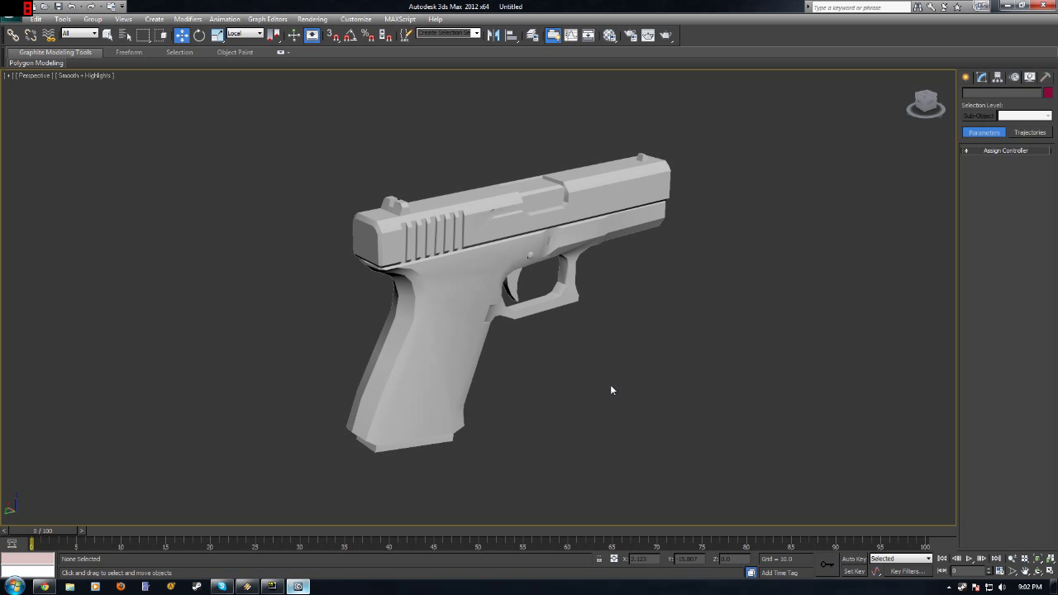
Step: Open the Material Editor in Compact mode and place its window beside the gun
{"action": "key", "text": "m"}
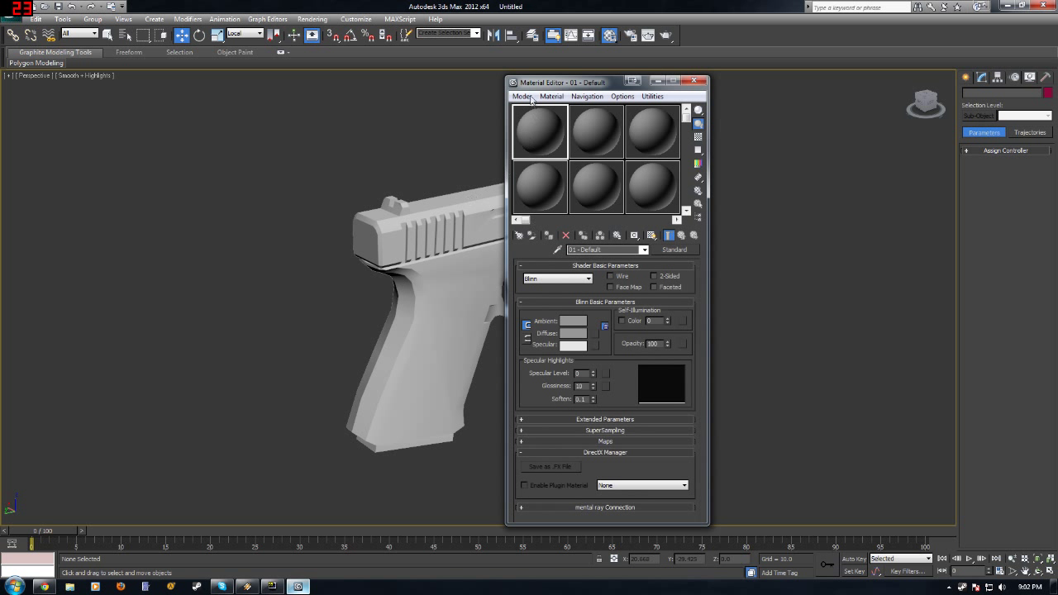
{"action": "left_click_drag", "start_coordinate": [557, 86], "coordinate": [763, 82]}
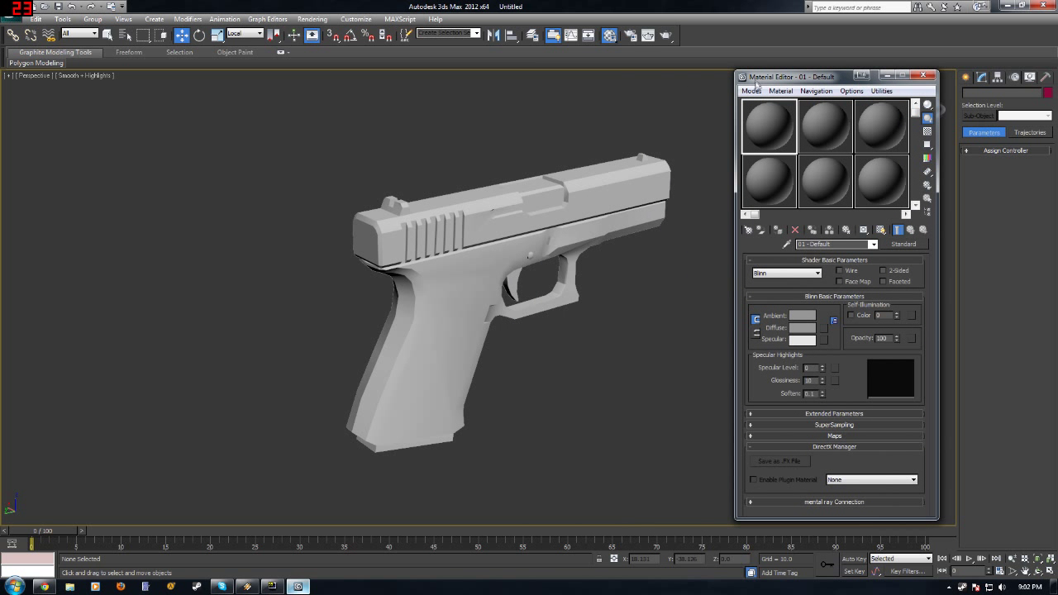
{"action": "left_click", "coordinate": [751, 91]}
{"action": "left_click", "coordinate": [773, 101]}
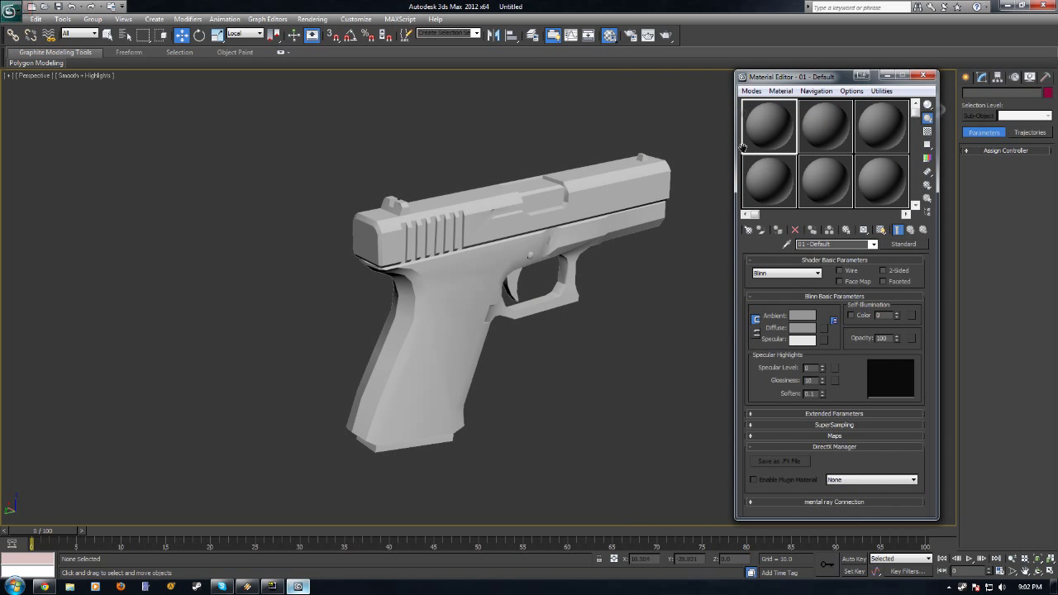
Step: Switch to the Slate Material Editor and return to the Compact Material Editor
{"action": "left_click", "coordinate": [758, 92]}
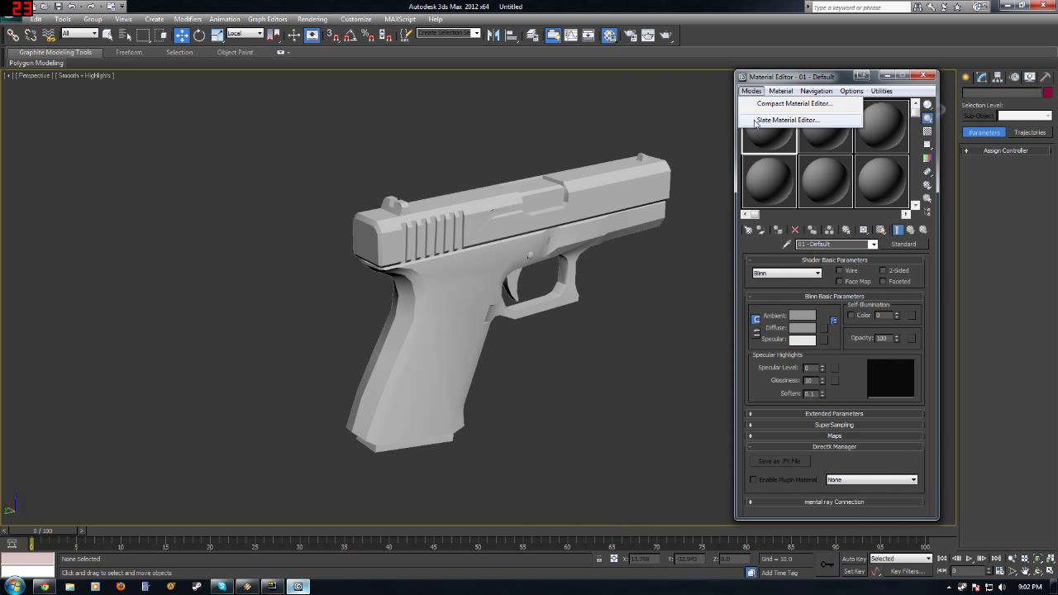
{"action": "left_click", "coordinate": [755, 119]}
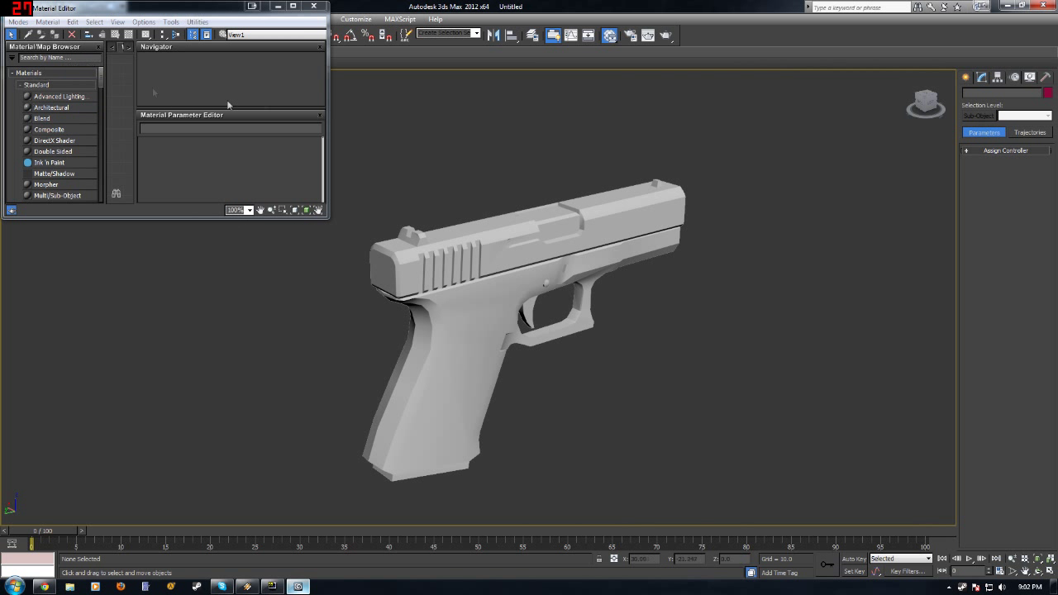
{"action": "left_click_drag", "start_coordinate": [151, 15], "coordinate": [176, 104]}
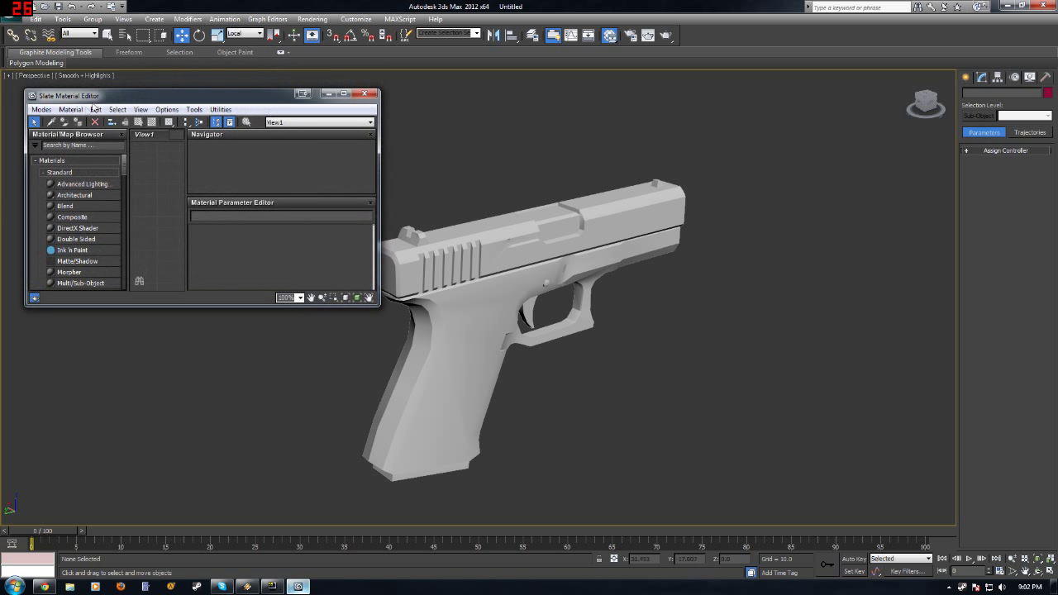
{"action": "left_click", "coordinate": [41, 109]}
{"action": "left_click", "coordinate": [49, 123]}
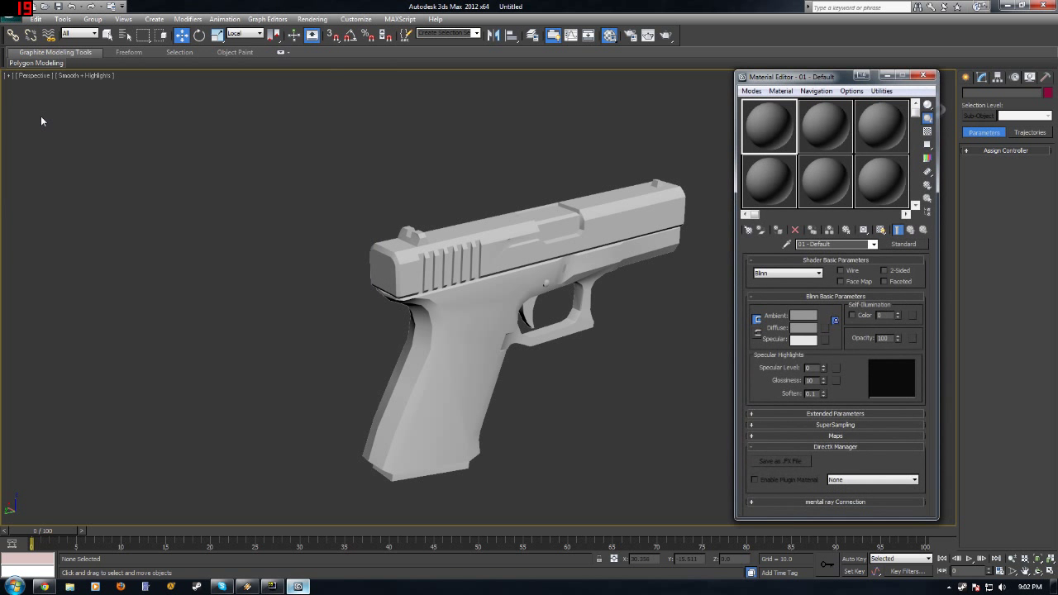
Step: Select the first material slot and open the Stuff > default glock > pist_glock18 folder in Windows Explorer
{"action": "left_click", "coordinate": [806, 122]}
{"action": "left_click", "coordinate": [898, 128]}
{"action": "left_click", "coordinate": [782, 120]}
{"action": "left_click", "coordinate": [14, 586]}
{"action": "left_click", "coordinate": [182, 350]}
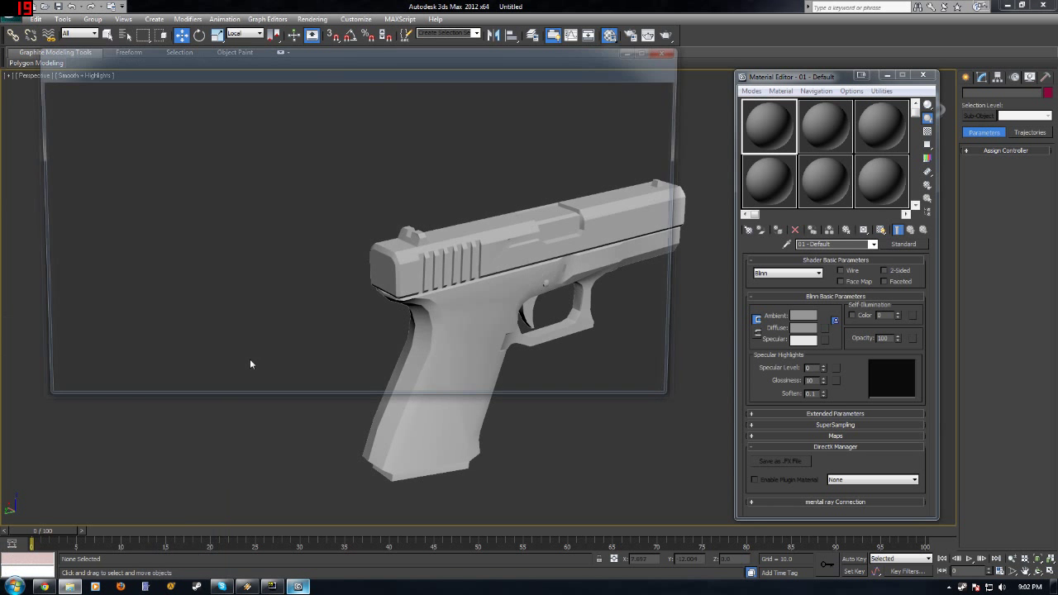
{"action": "double_click", "coordinate": [655, 121]}
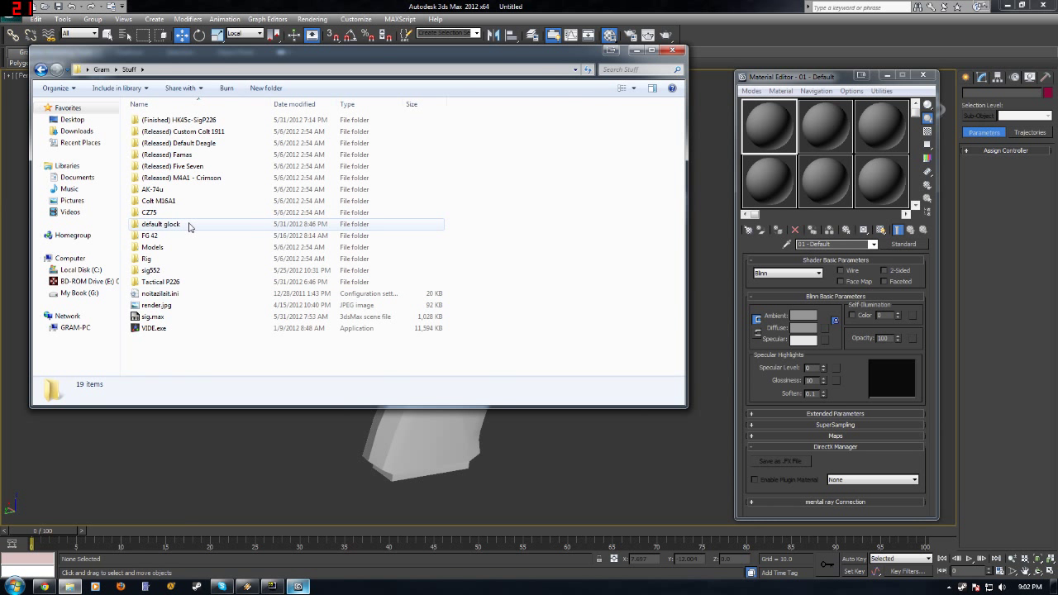
{"action": "double_click", "coordinate": [189, 225]}
{"action": "double_click", "coordinate": [183, 130]}
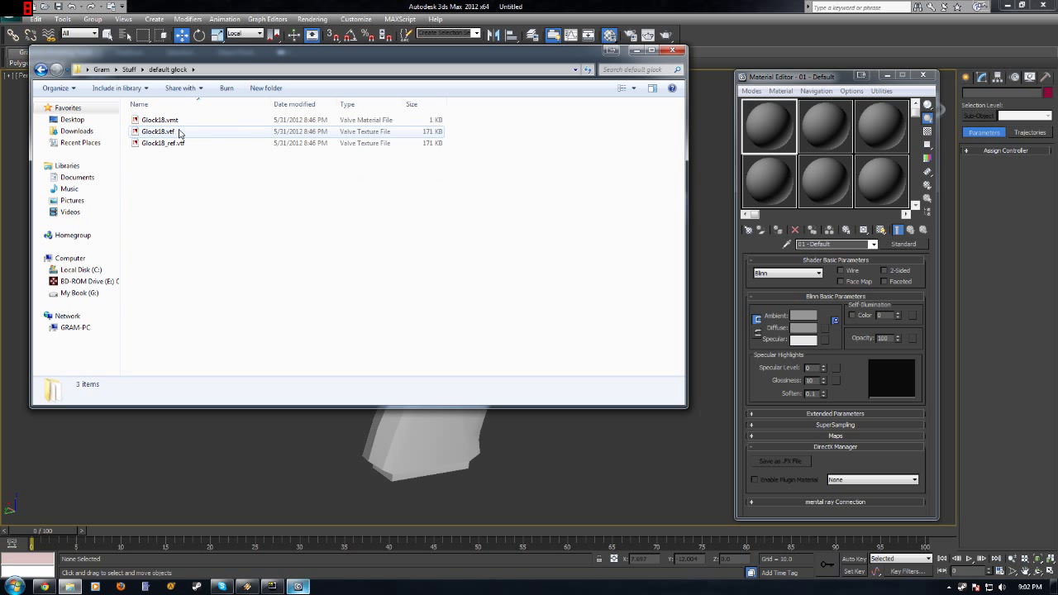
Step: Load Glock18.vtf as the texture of the first material slot and close the folder window
{"action": "left_click", "coordinate": [178, 132]}
{"action": "left_click_drag", "start_coordinate": [144, 130], "coordinate": [765, 127]}
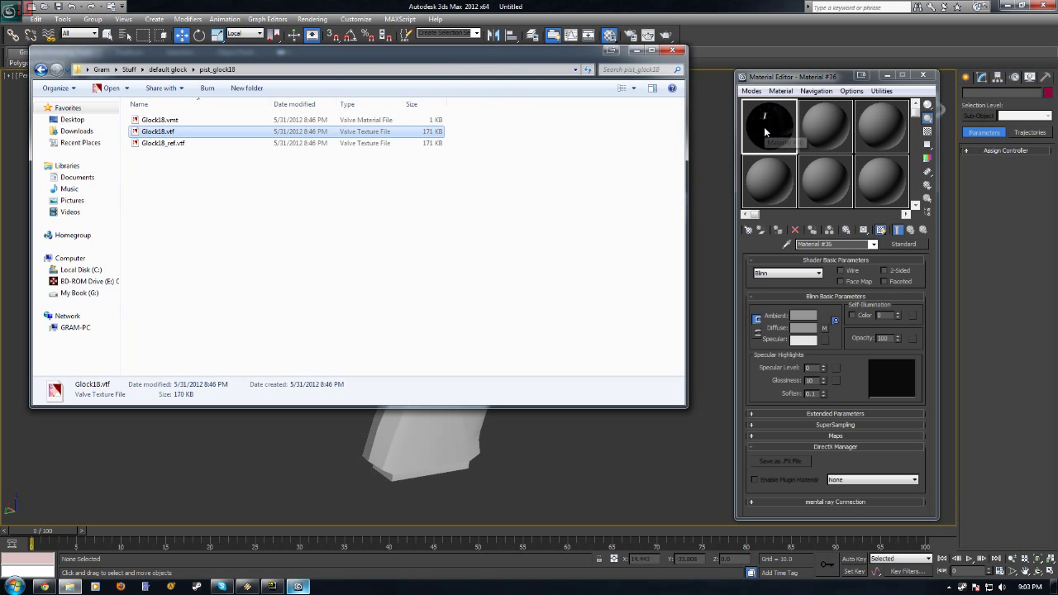
{"action": "left_click", "coordinate": [673, 50]}
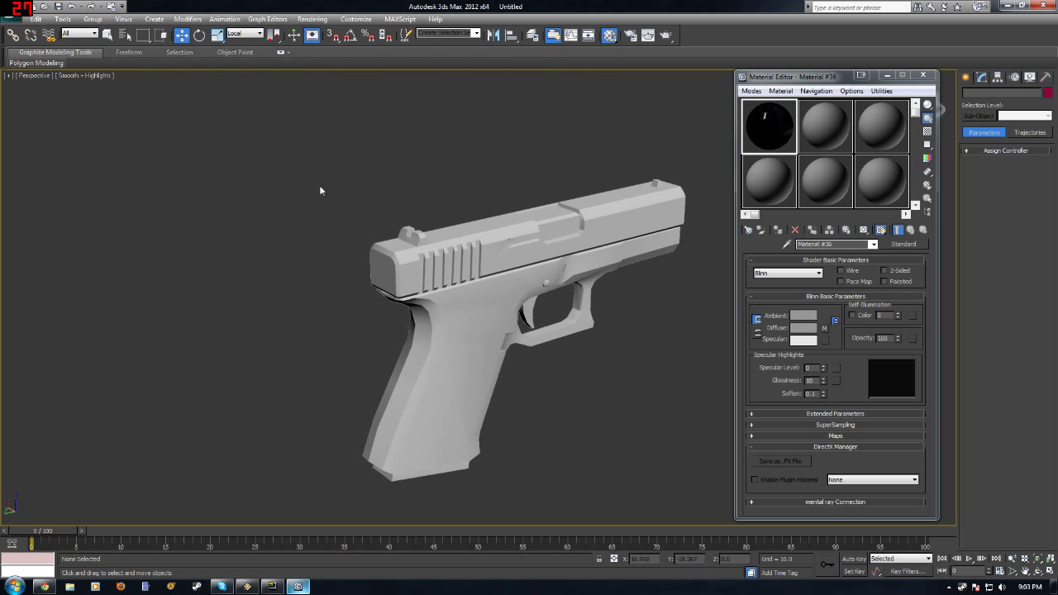
Step: Assign the Glock18 texture material to the slide, main frame, trigger and magazine, and close the Material Editor
{"action": "left_click_drag", "start_coordinate": [791, 122], "coordinate": [497, 245]}
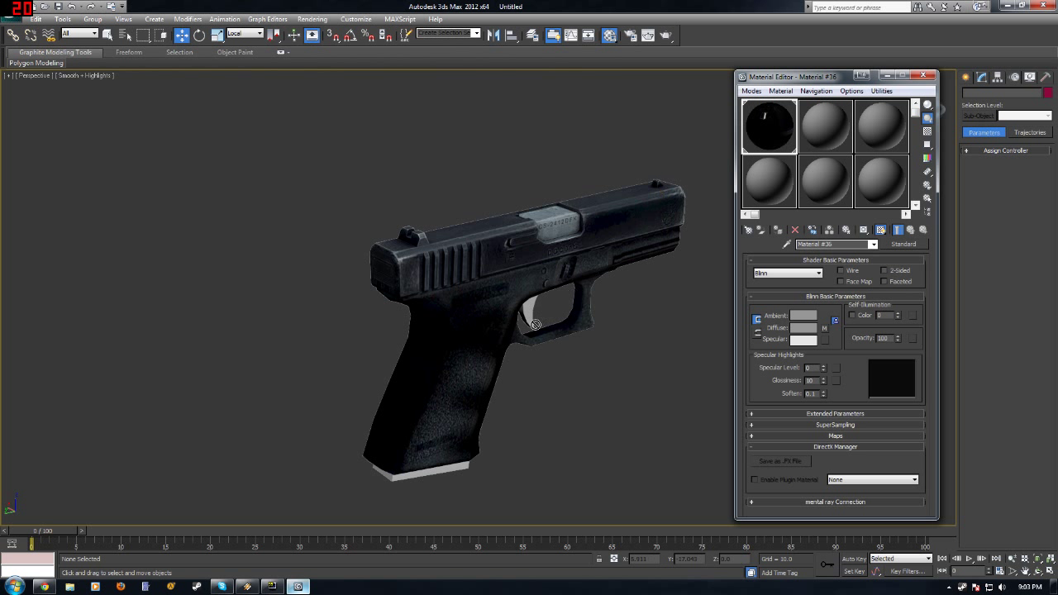
{"action": "left_click_drag", "start_coordinate": [433, 471], "coordinate": [433, 470]}
{"action": "left_click", "coordinate": [926, 76]}
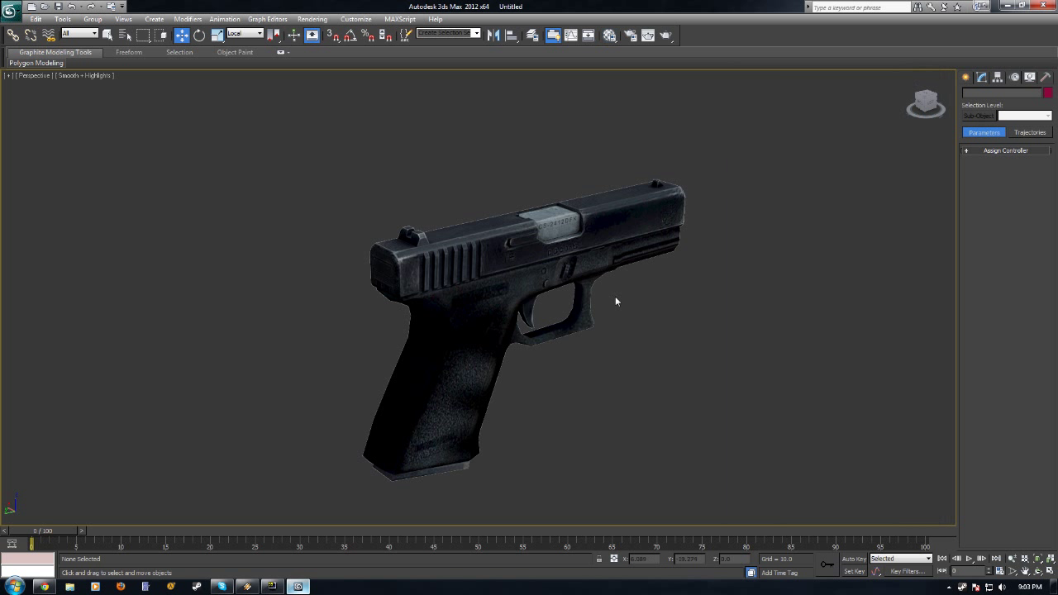
Step: Test-transform individual parts of the textured gun, cancel each transform and clear the selection
{"action": "middle_click_drag", "start_coordinate": [626, 283], "coordinate": [603, 291], "text": "alt"}
{"action": "left_click", "coordinate": [529, 263]}
{"action": "right_click", "coordinate": [529, 263]}
{"action": "left_click", "coordinate": [536, 269]}
{"action": "left_click_drag", "start_coordinate": [509, 241], "coordinate": [549, 242]}
{"action": "right_click", "coordinate": [549, 241]}
{"action": "left_click", "coordinate": [529, 317]}
{"action": "right_click", "coordinate": [531, 320]}
{"action": "left_click", "coordinate": [546, 339]}
{"action": "left_click_drag", "start_coordinate": [493, 295], "coordinate": [472, 315]}
{"action": "right_click", "coordinate": [472, 315]}
{"action": "left_click", "coordinate": [659, 365]}
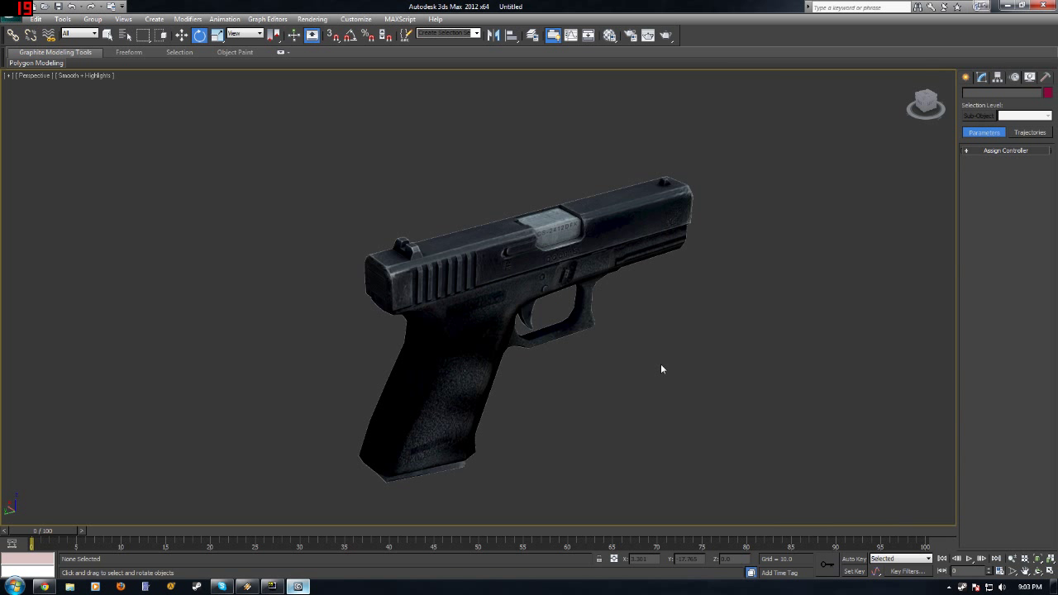
Step: Select all objects, remove the gun parts from the selection to single out the extra object, deselect it and inspect the gun up close
{"action": "middle_click_drag", "start_coordinate": [604, 339], "coordinate": [565, 329], "text": "alt"}
{"action": "scroll", "coordinate": [593, 325], "scroll_direction": "down", "scroll_amount": 5}
{"action": "left_click_drag", "start_coordinate": [480, 185], "coordinate": [748, 384]}
{"action": "key", "text": "z"}
{"action": "left_click", "coordinate": [663, 372]}
{"action": "key", "text": "z"}
{"action": "key", "text": "ctrl+a"}
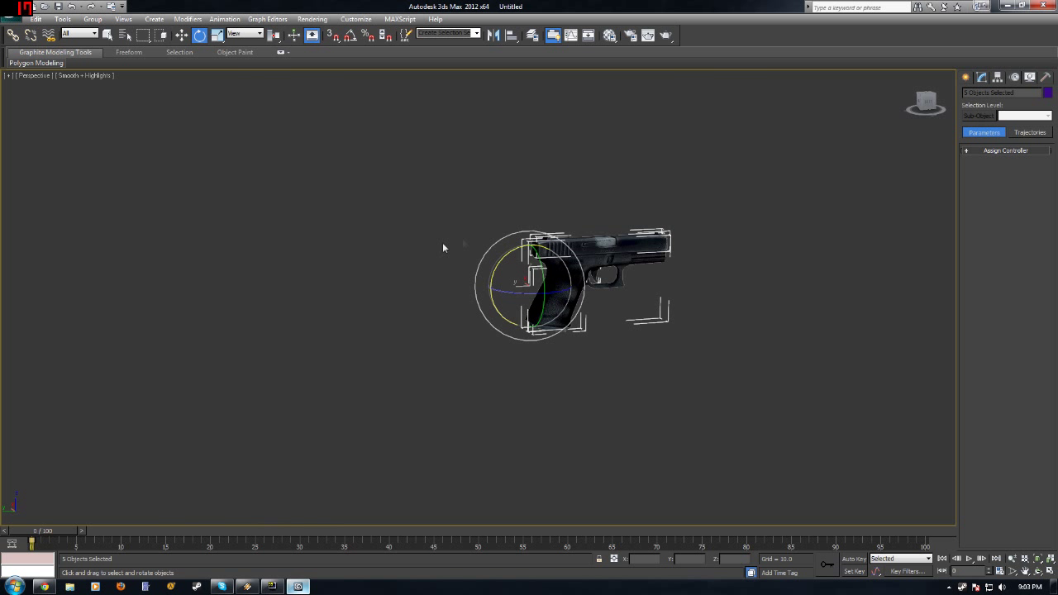
{"action": "left_click_drag", "start_coordinate": [513, 227], "coordinate": [683, 355]}
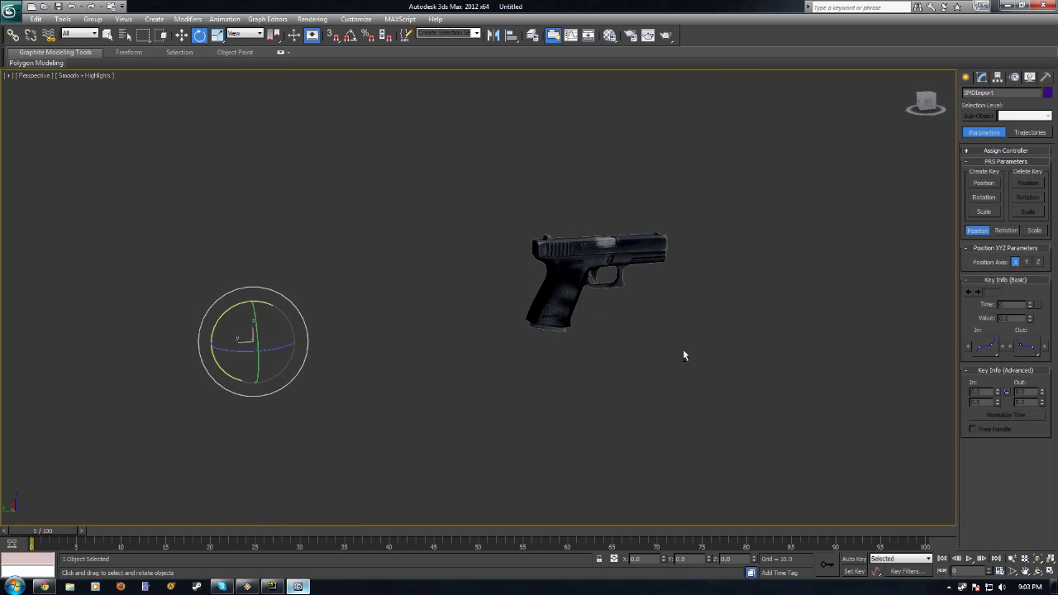
{"action": "left_click", "coordinate": [682, 355]}
{"action": "scroll", "coordinate": [574, 222], "scroll_direction": "up", "scroll_amount": 10}
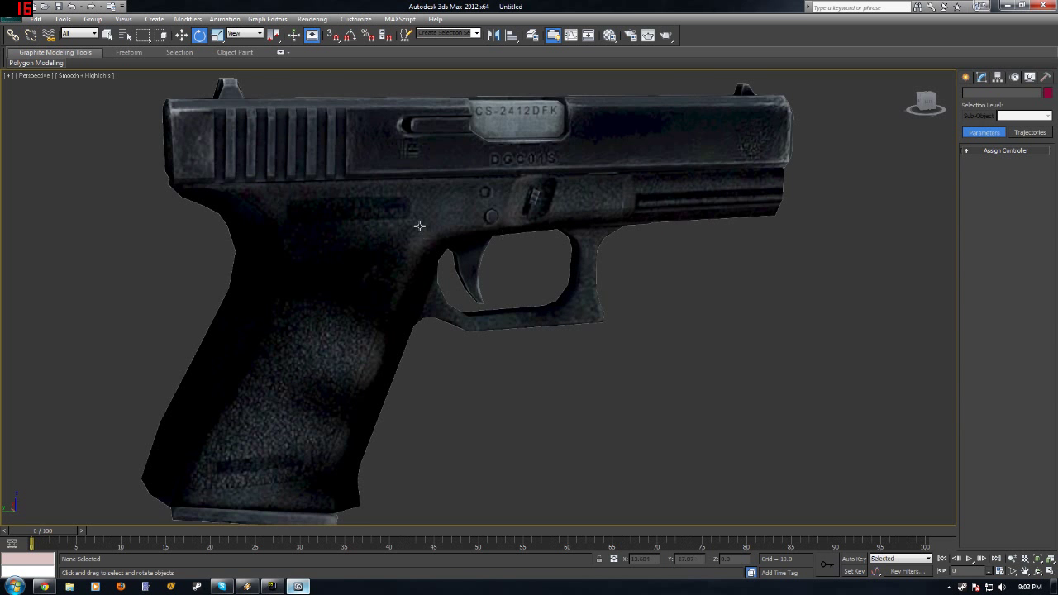
Step: Save the scene as glock.max in the default glock folder inside Stuff
{"action": "middle_click_drag", "start_coordinate": [420, 226], "coordinate": [467, 241], "text": "alt"}
{"action": "scroll", "coordinate": [466, 234], "scroll_direction": "down", "scroll_amount": 6}
{"action": "scroll", "coordinate": [465, 229], "scroll_direction": "up", "scroll_amount": 5}
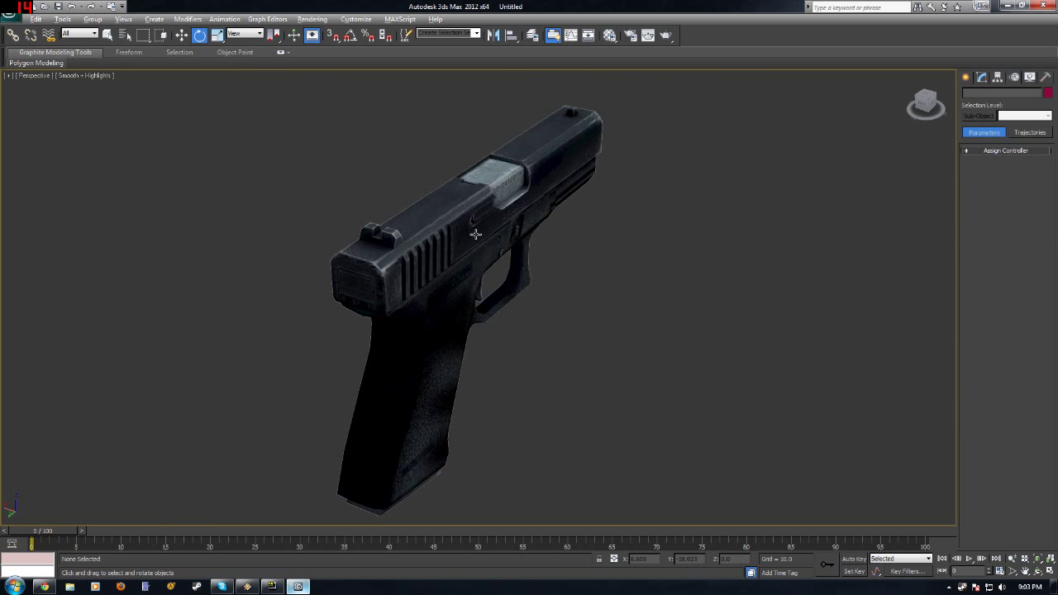
{"action": "left_click", "coordinate": [10, 10]}
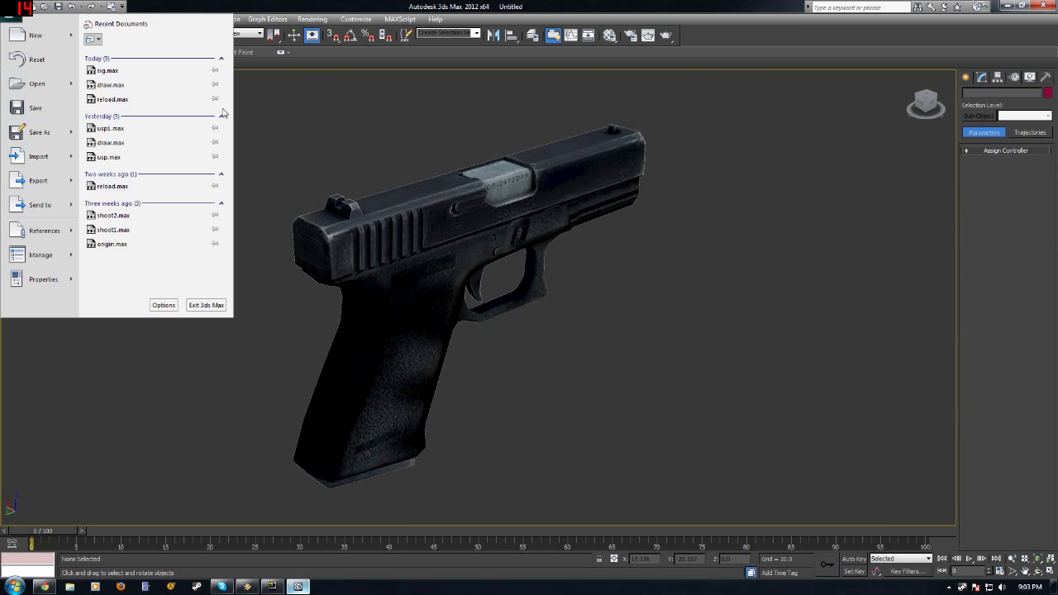
{"action": "key", "text": "Escape"}
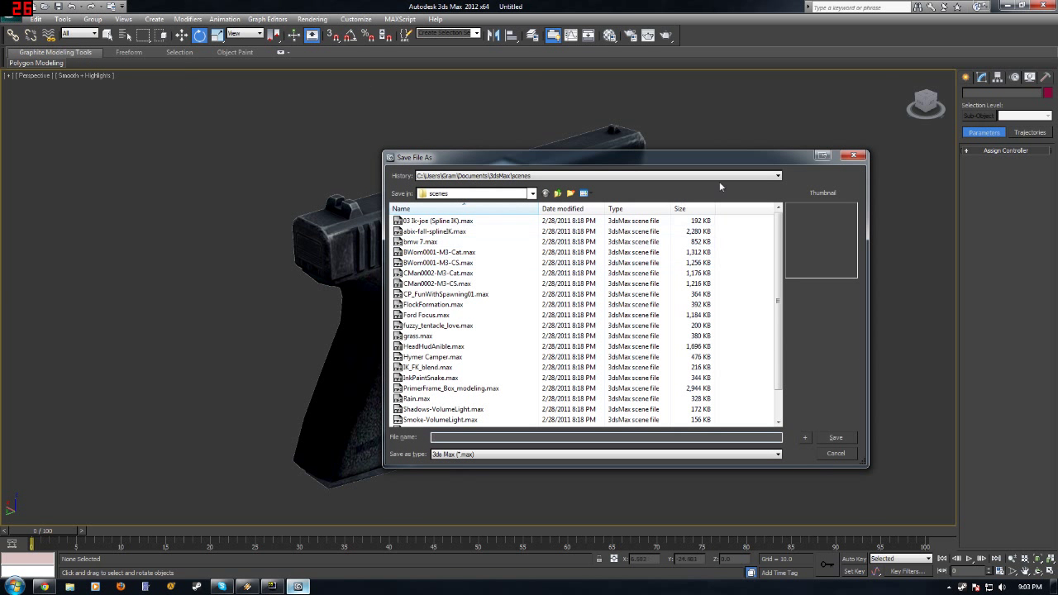
{"action": "left_click", "coordinate": [557, 193]}
{"action": "left_click", "coordinate": [557, 193]}
{"action": "left_click", "coordinate": [557, 192]}
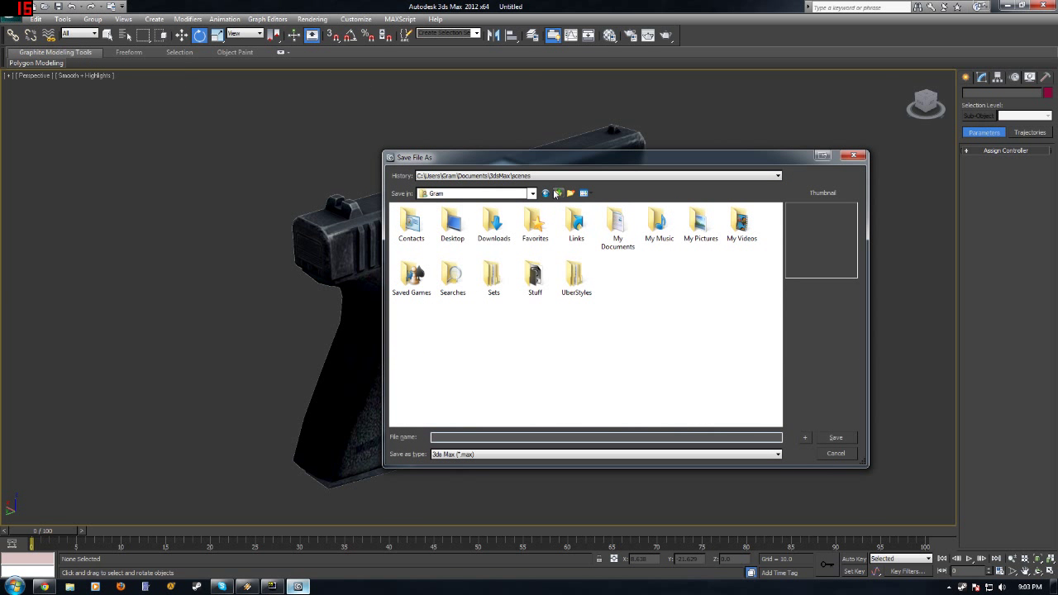
{"action": "double_click", "coordinate": [535, 277]}
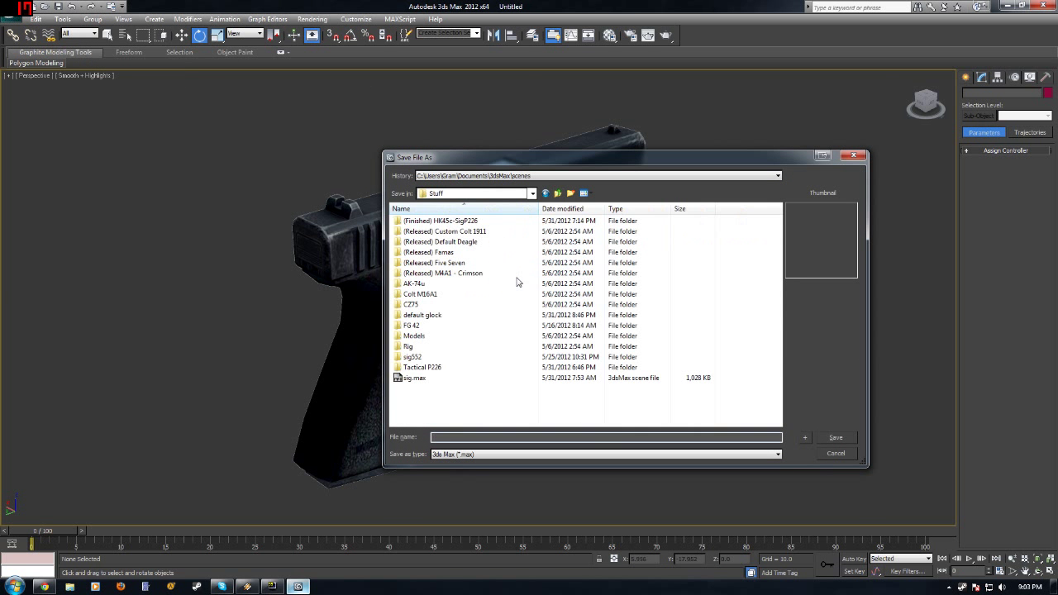
{"action": "double_click", "coordinate": [427, 317]}
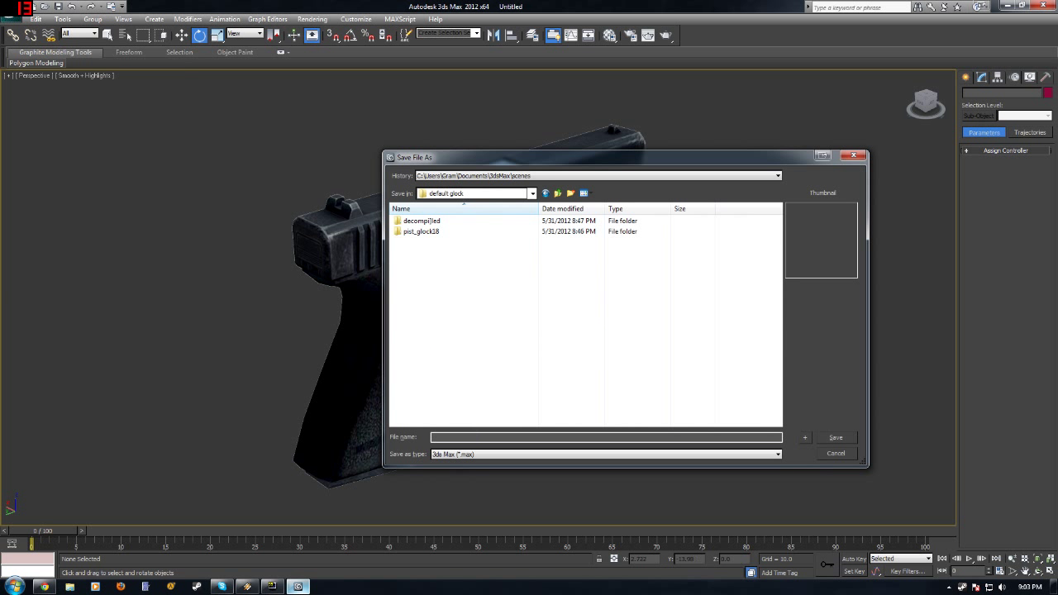
{"action": "type", "text": "ck"}
{"action": "key", "text": "Return"}
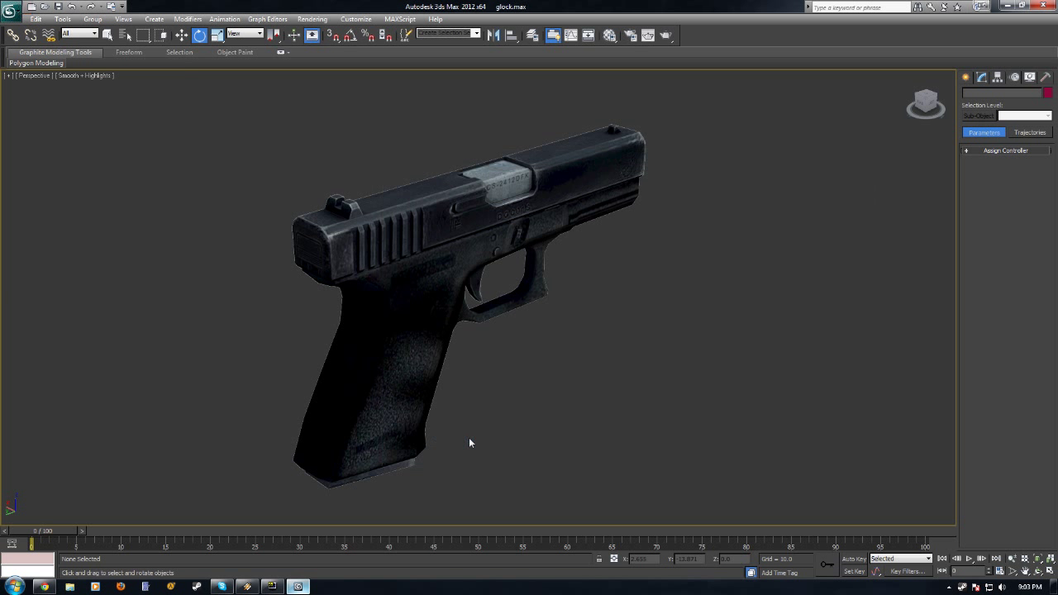
{"action": "left_click", "coordinate": [4, 7]}
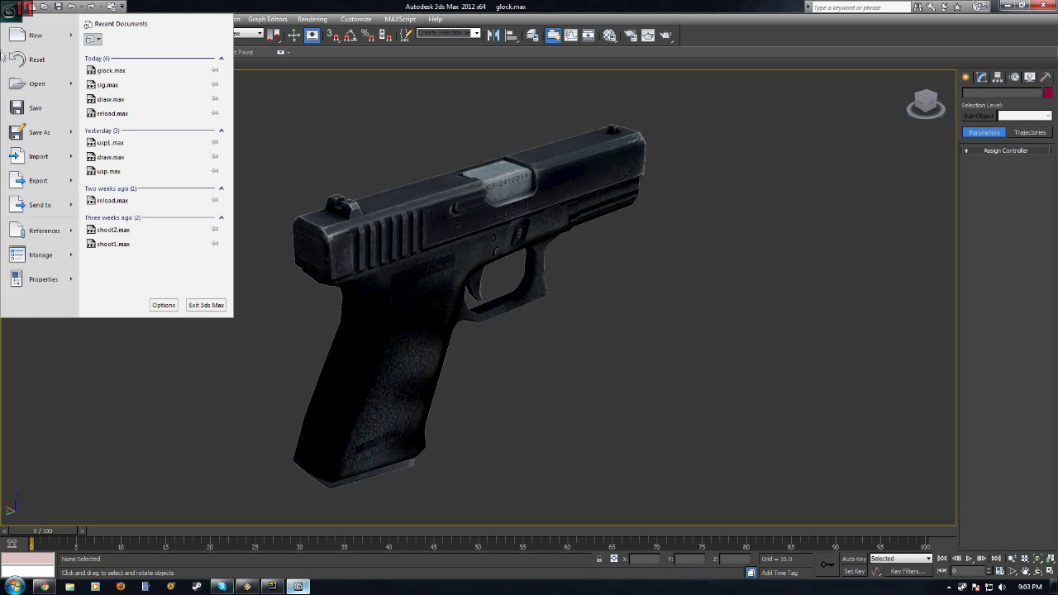
{"action": "mouse_move", "coordinate": [51, 169]}
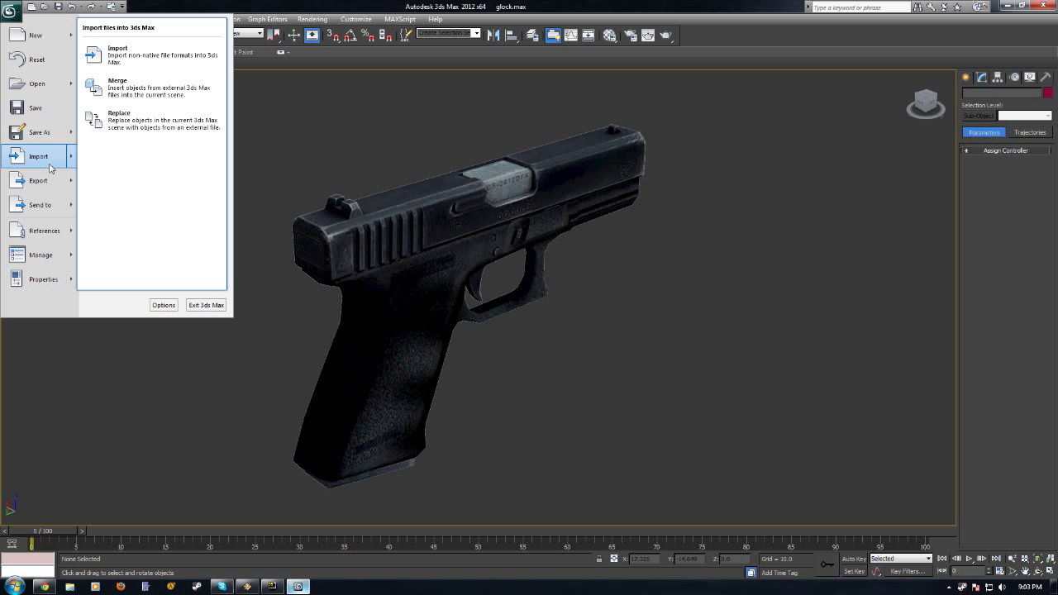
{"action": "left_click", "coordinate": [419, 4]}
Step: Start merging an external scene and open FTP_ZeeJ_BrainCollector_osumrigs.max from the Rig folder inside Stuff
{"action": "left_click", "coordinate": [11, 10]}
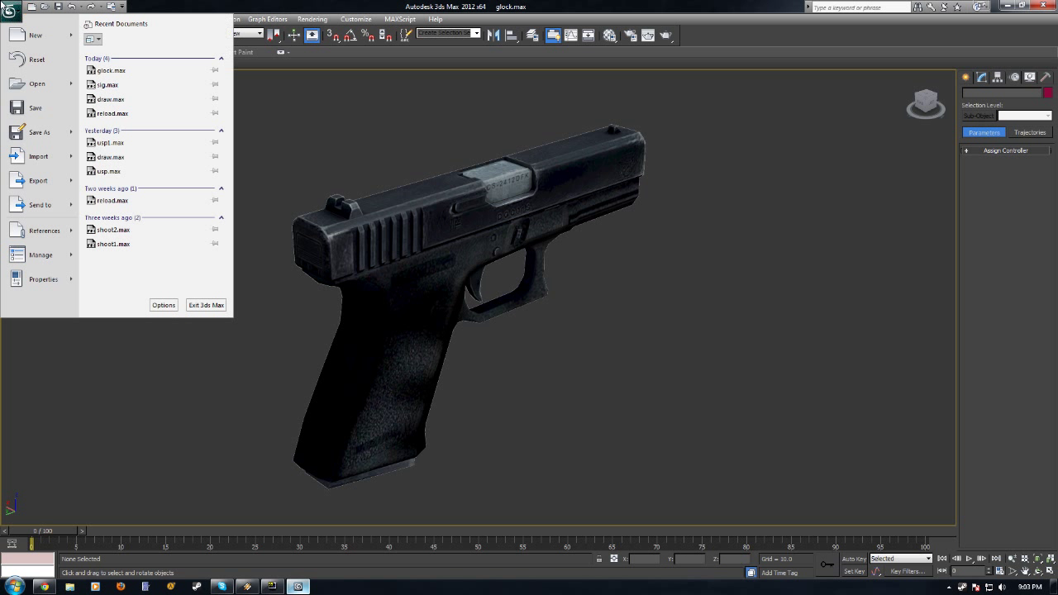
{"action": "mouse_move", "coordinate": [40, 166]}
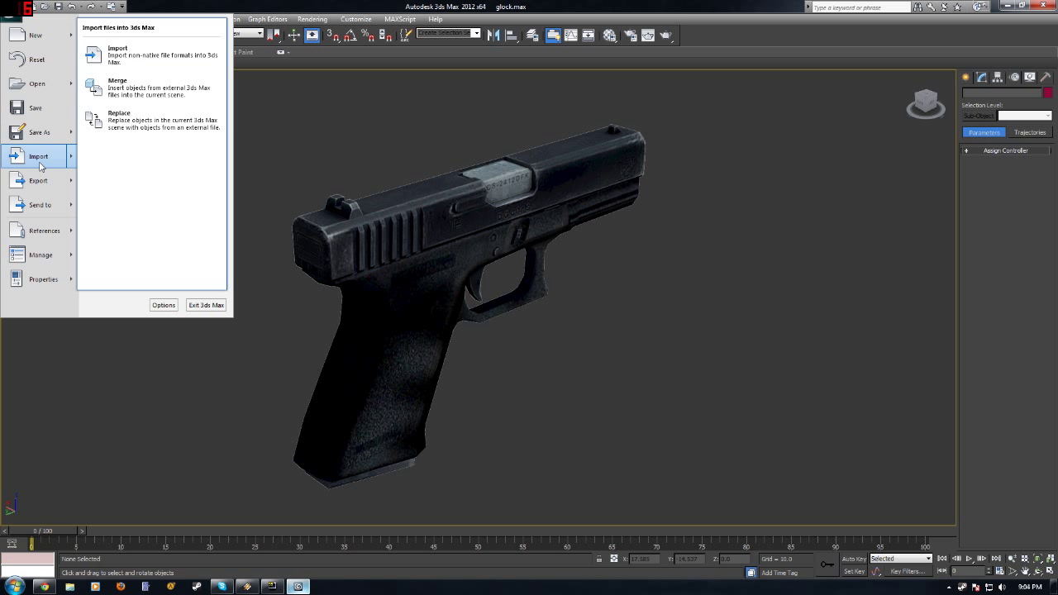
{"action": "left_click", "coordinate": [116, 88]}
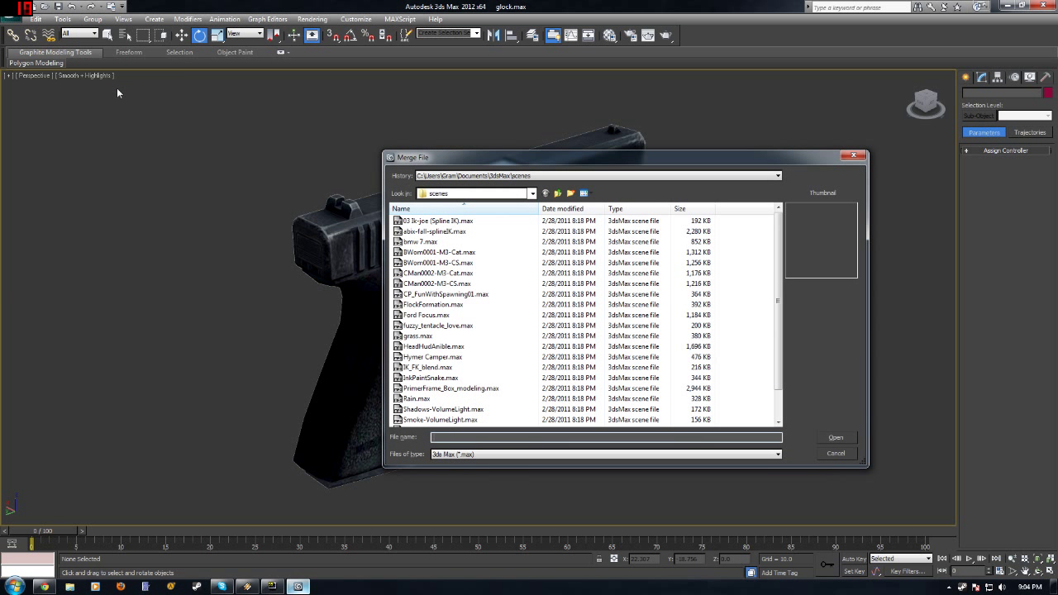
{"action": "left_click", "coordinate": [564, 192]}
{"action": "left_click", "coordinate": [564, 192]}
{"action": "left_click", "coordinate": [564, 192]}
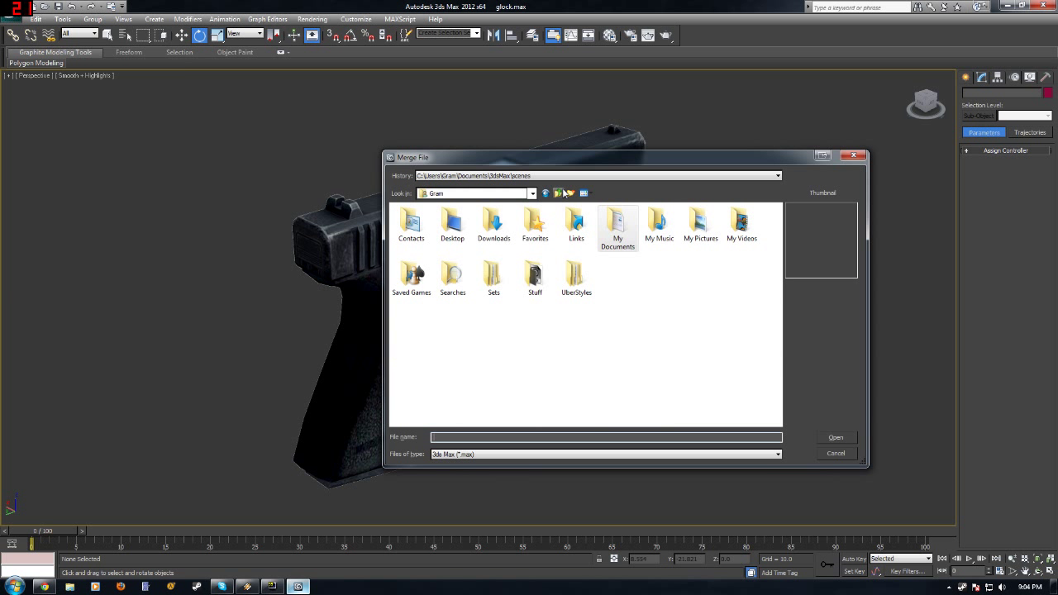
{"action": "double_click", "coordinate": [535, 277]}
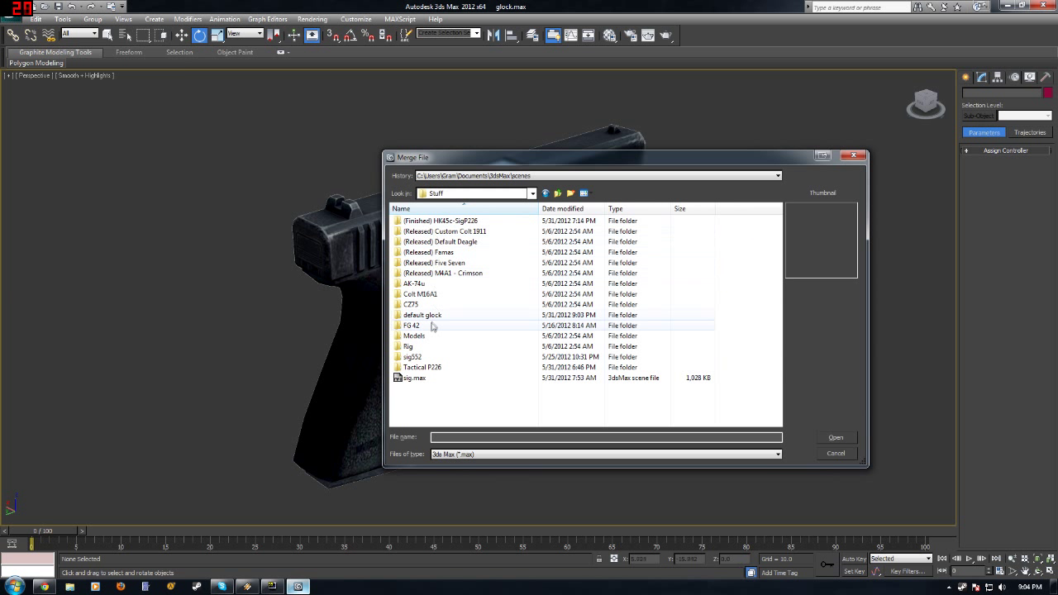
{"action": "double_click", "coordinate": [421, 349]}
{"action": "left_click", "coordinate": [432, 233]}
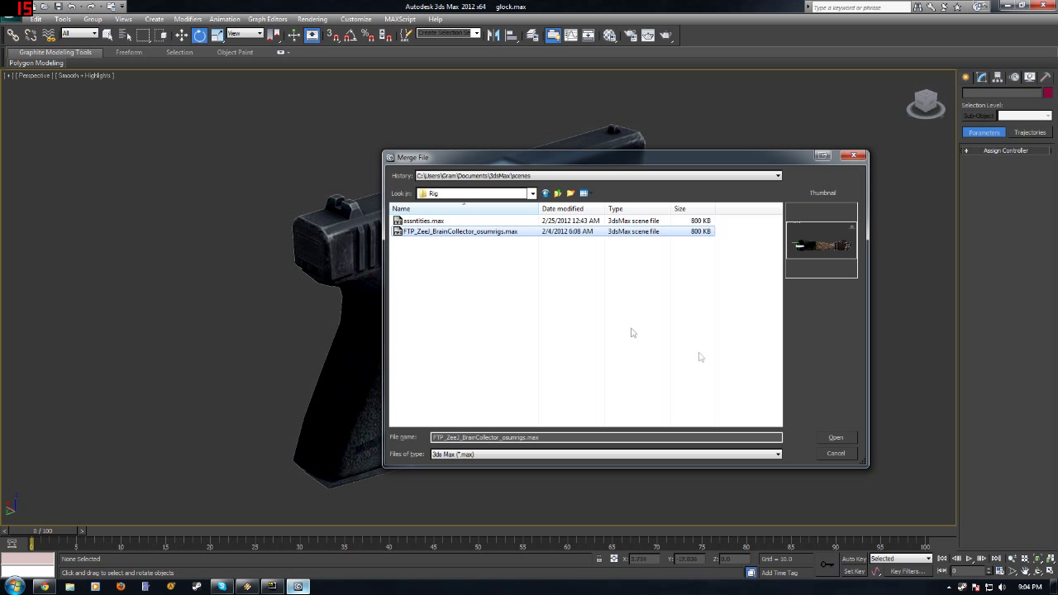
{"action": "left_click", "coordinate": [836, 436]}
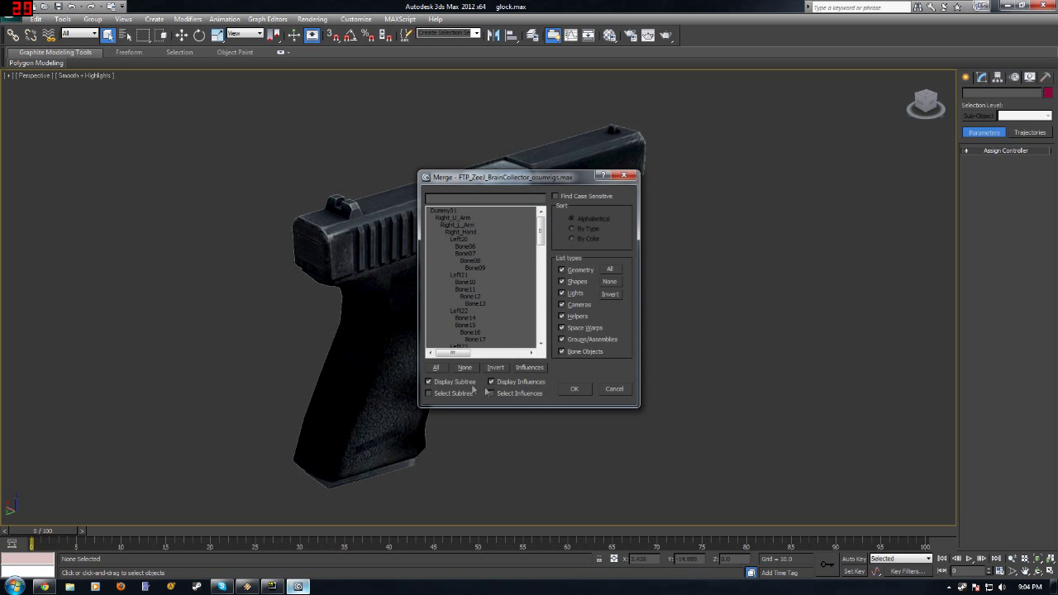
Step: Merge all objects of the arm rig file into the scene, clear the selection and view the arms beside the gun
{"action": "left_click_drag", "start_coordinate": [543, 233], "coordinate": [543, 279]}
{"action": "left_click", "coordinate": [437, 368]}
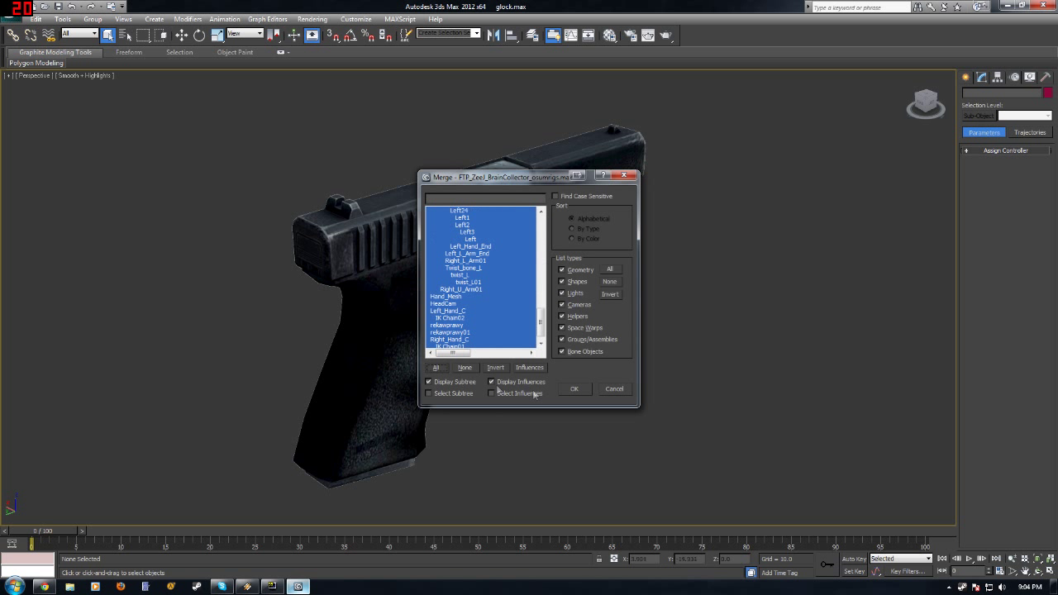
{"action": "left_click", "coordinate": [574, 389]}
{"action": "key", "text": "z"}
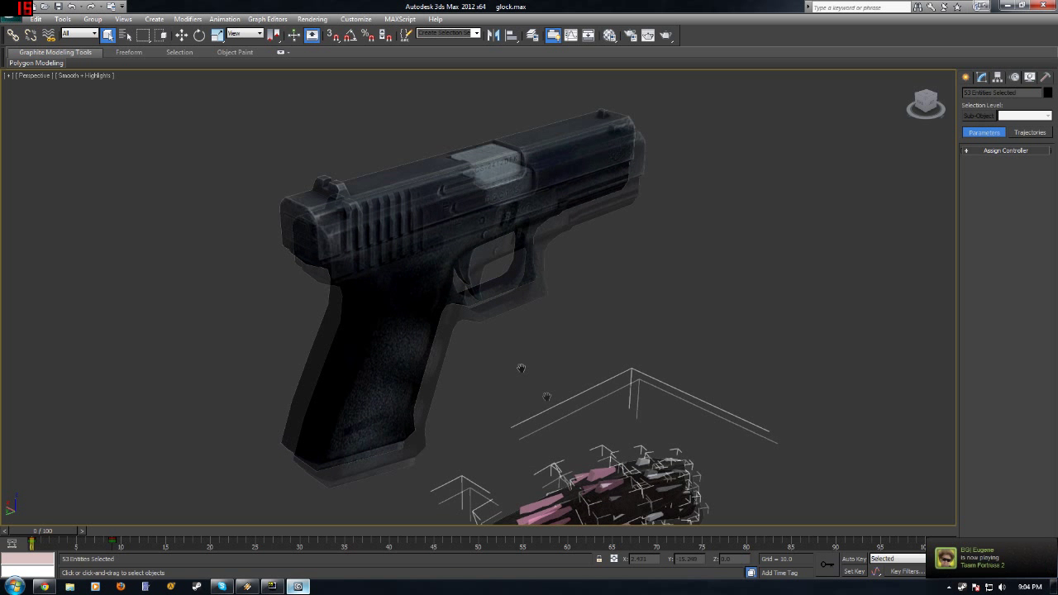
{"action": "left_click", "coordinate": [578, 402]}
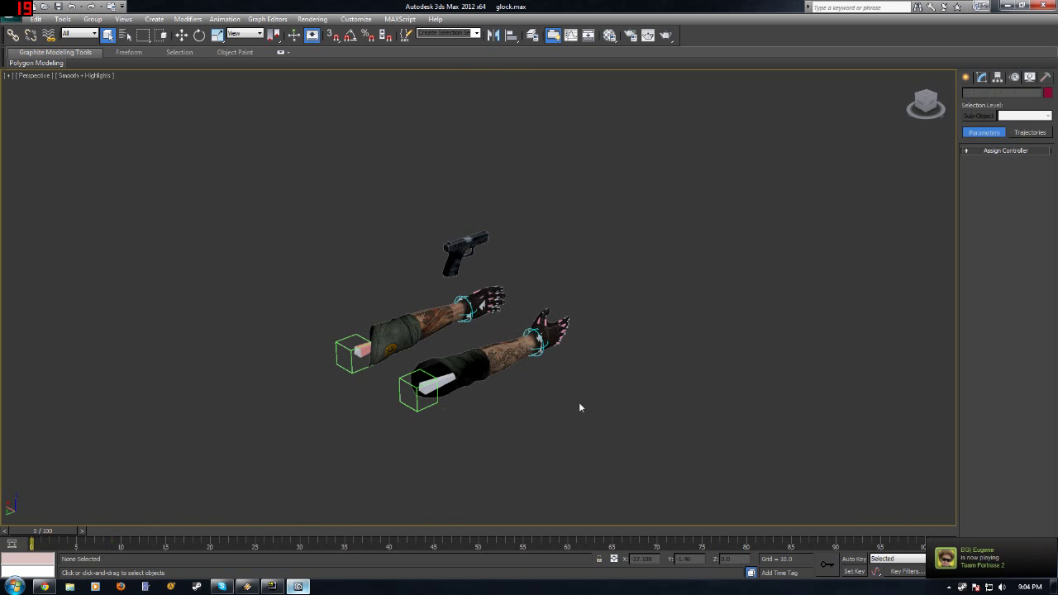
{"action": "middle_click_drag", "start_coordinate": [574, 402], "coordinate": [488, 398], "text": "alt"}
{"action": "middle_click_drag", "start_coordinate": [396, 399], "coordinate": [570, 415], "text": "alt"}
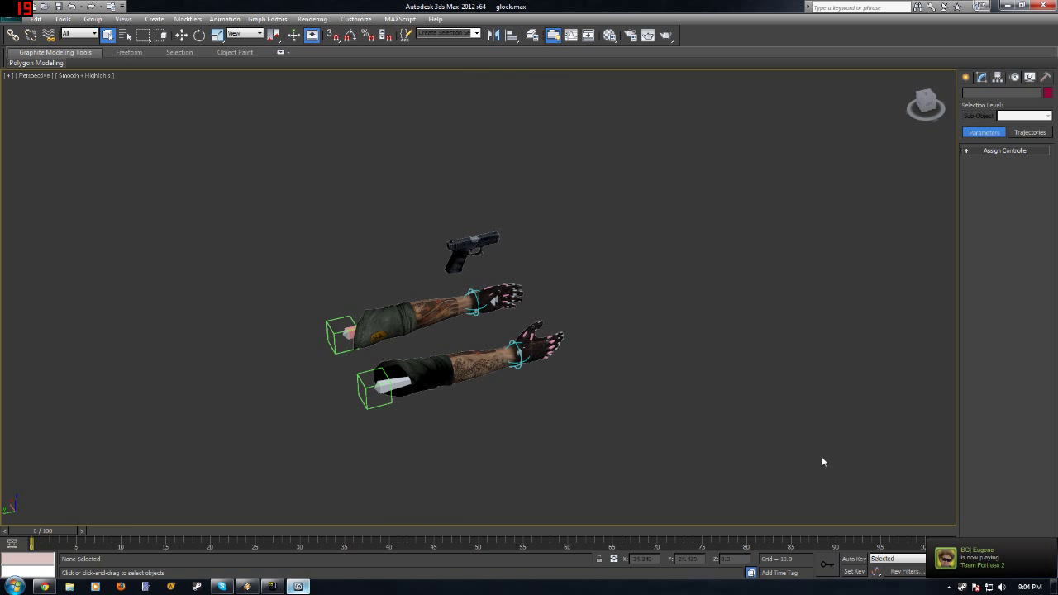
Step: Switch to the four-viewport layout and fit the gun and arms in all views
{"action": "left_click", "coordinate": [1049, 572]}
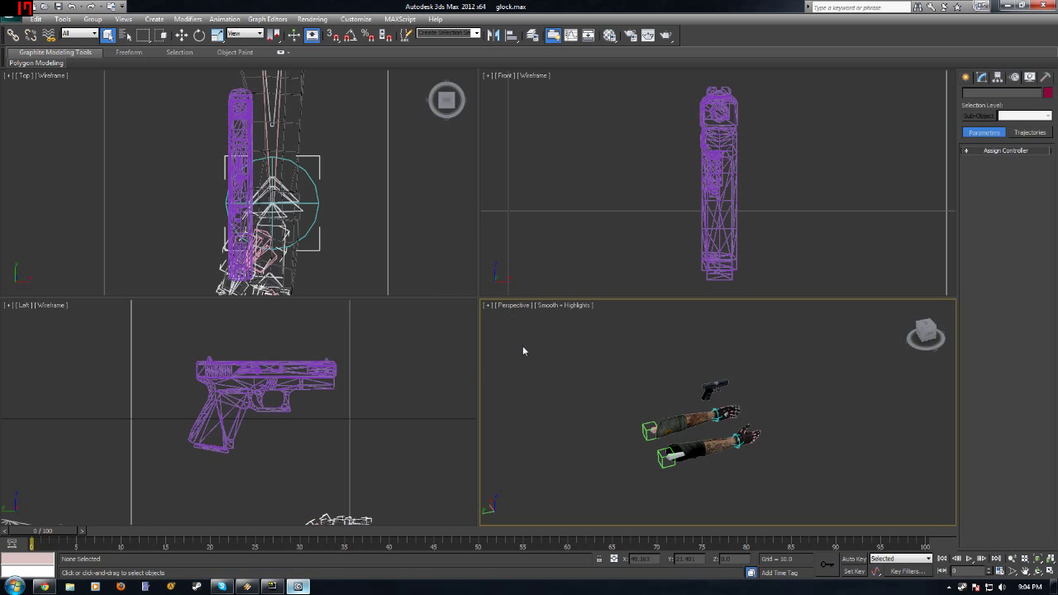
{"action": "key", "text": "ctrl+shift+z"}
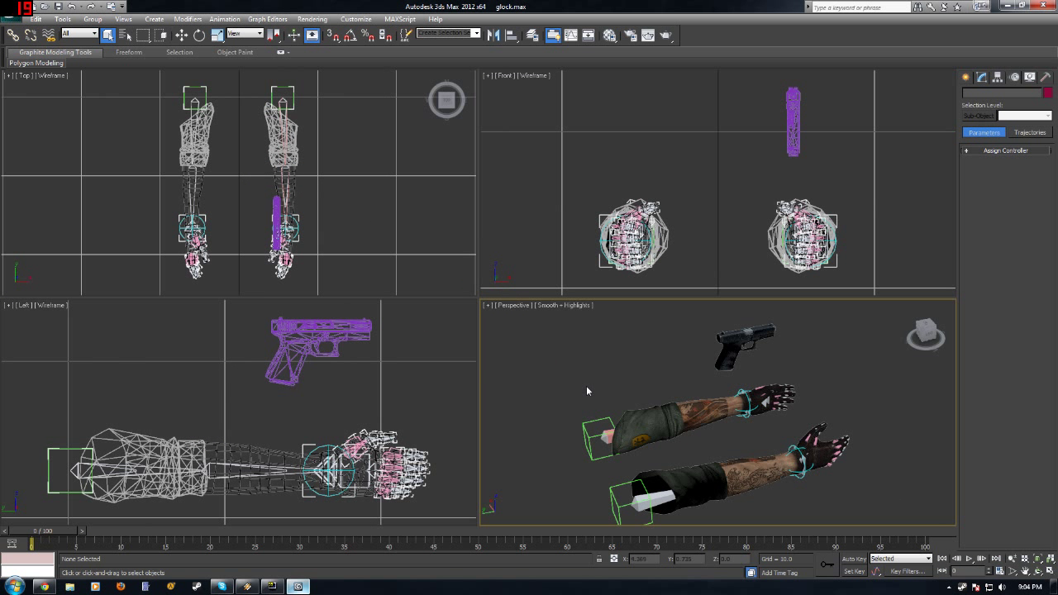
{"action": "middle_click_drag", "start_coordinate": [566, 385], "coordinate": [559, 340]}
{"action": "scroll", "coordinate": [574, 343], "scroll_direction": "down", "scroll_amount": 6}
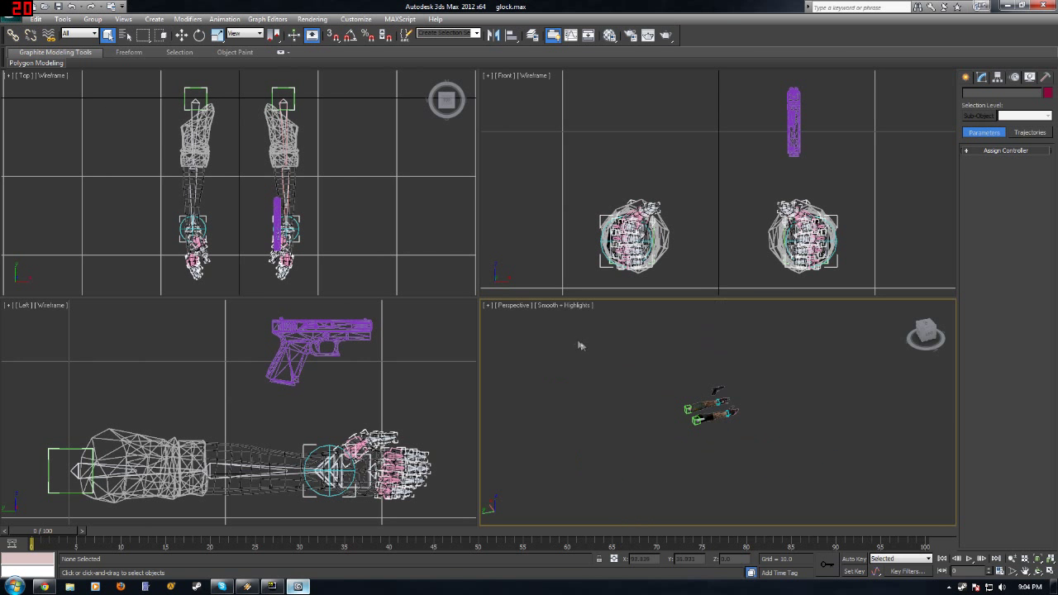
{"action": "scroll", "coordinate": [574, 173], "scroll_direction": "down", "scroll_amount": 4}
{"action": "scroll", "coordinate": [298, 320], "scroll_direction": "down", "scroll_amount": 6}
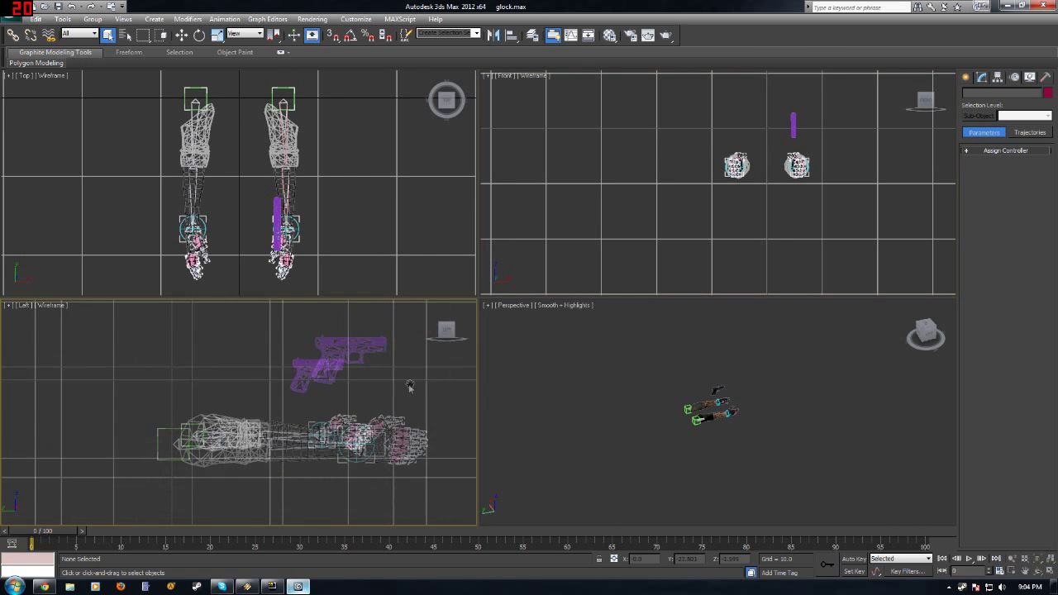
{"action": "scroll", "coordinate": [319, 190], "scroll_direction": "down", "scroll_amount": 5}
{"action": "middle_click_drag", "start_coordinate": [335, 214], "coordinate": [163, 257]}
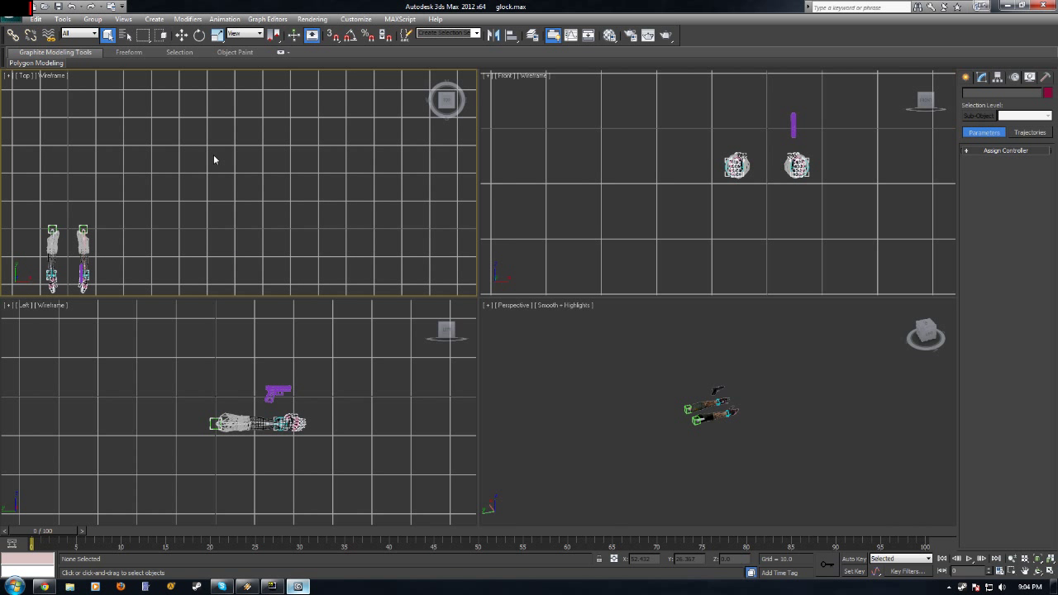
{"action": "key", "text": "ctrl+shift+z"}
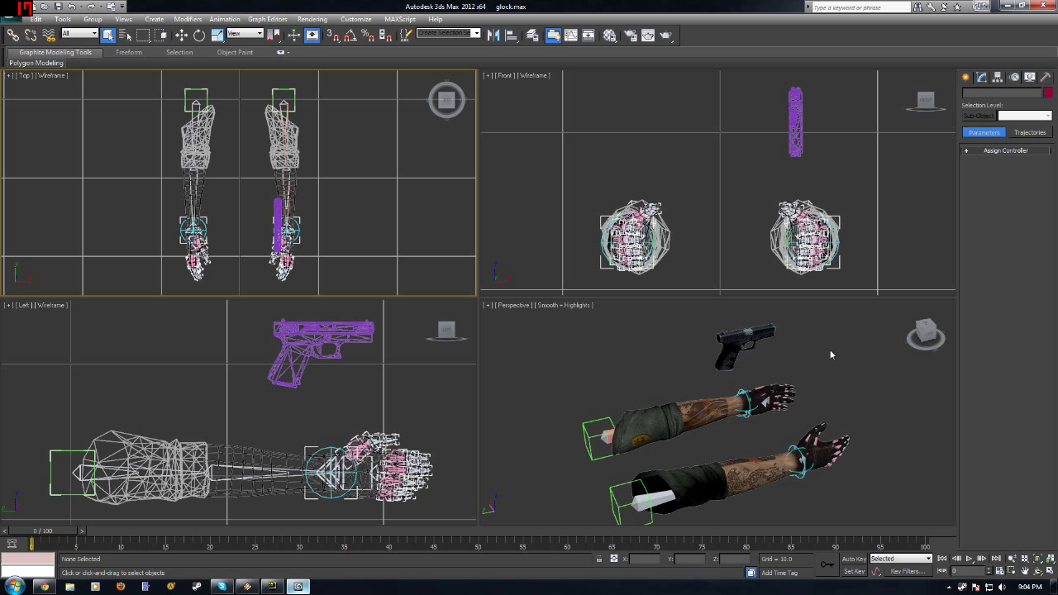
Step: Hide the grid in the Front, Top and Left viewports
{"action": "left_click", "coordinate": [526, 148]}
{"action": "key", "text": "g"}
{"action": "left_click", "coordinate": [433, 187]}
{"action": "key", "text": "g"}
{"action": "left_click", "coordinate": [420, 388]}
{"action": "key", "text": "g"}
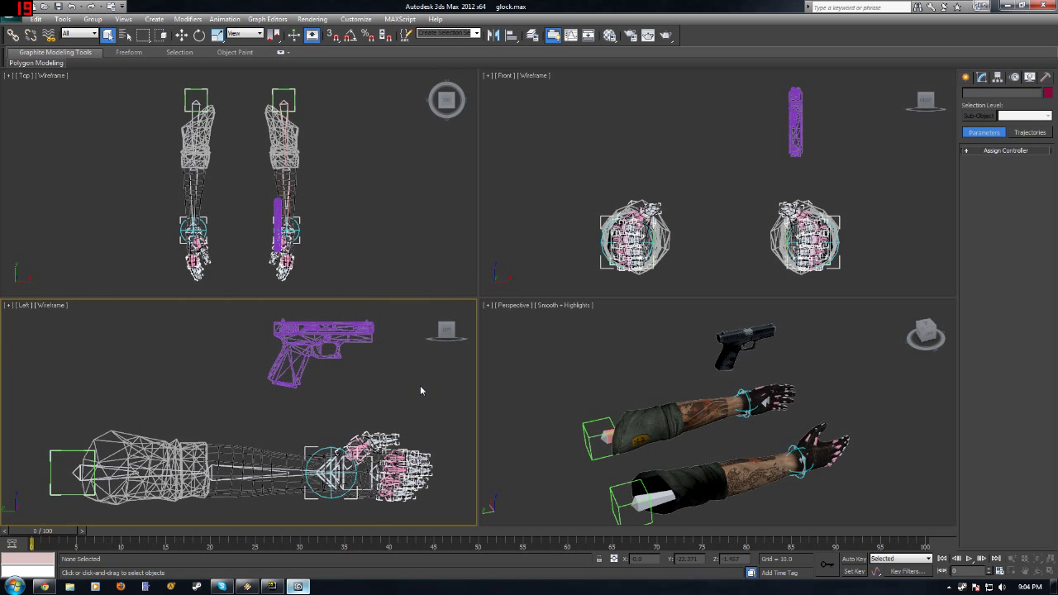
Step: Set the Front, Top and Left viewports to Smooth + Highlights shading
{"action": "left_click", "coordinate": [532, 76]}
{"action": "left_click", "coordinate": [562, 86]}
{"action": "left_click", "coordinate": [51, 76]}
{"action": "left_click", "coordinate": [82, 85]}
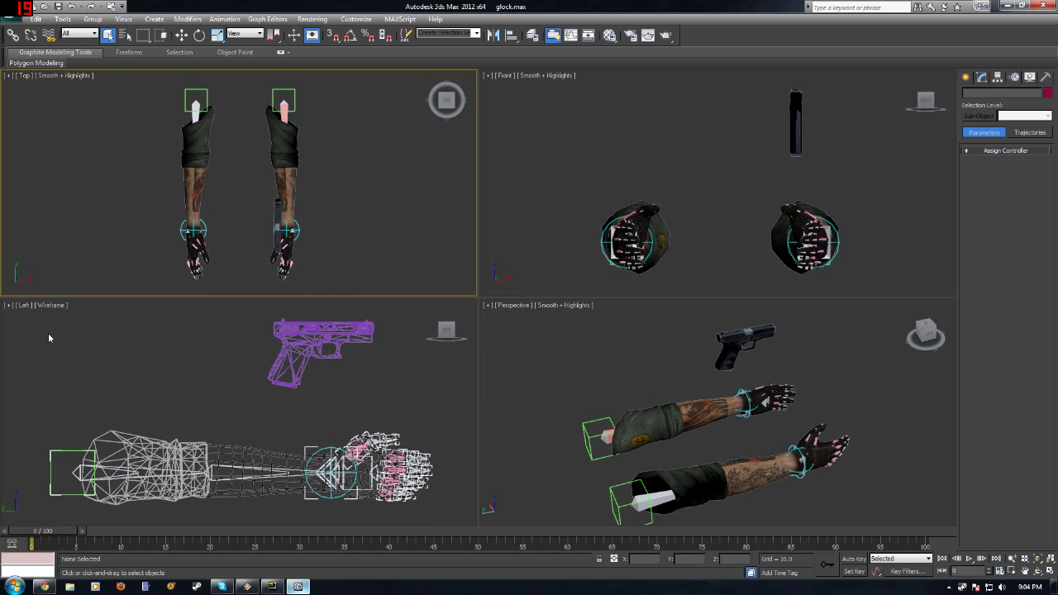
{"action": "left_click", "coordinate": [51, 305]}
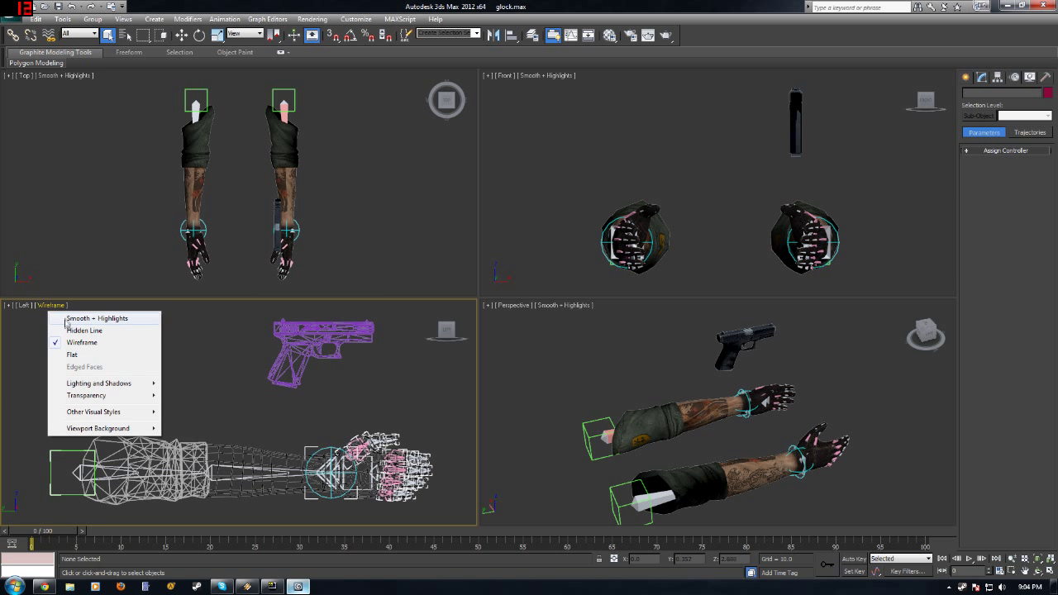
{"action": "left_click", "coordinate": [68, 320]}
Step: Change the Top viewport to show the HeadCam camera view
{"action": "left_click", "coordinate": [24, 75]}
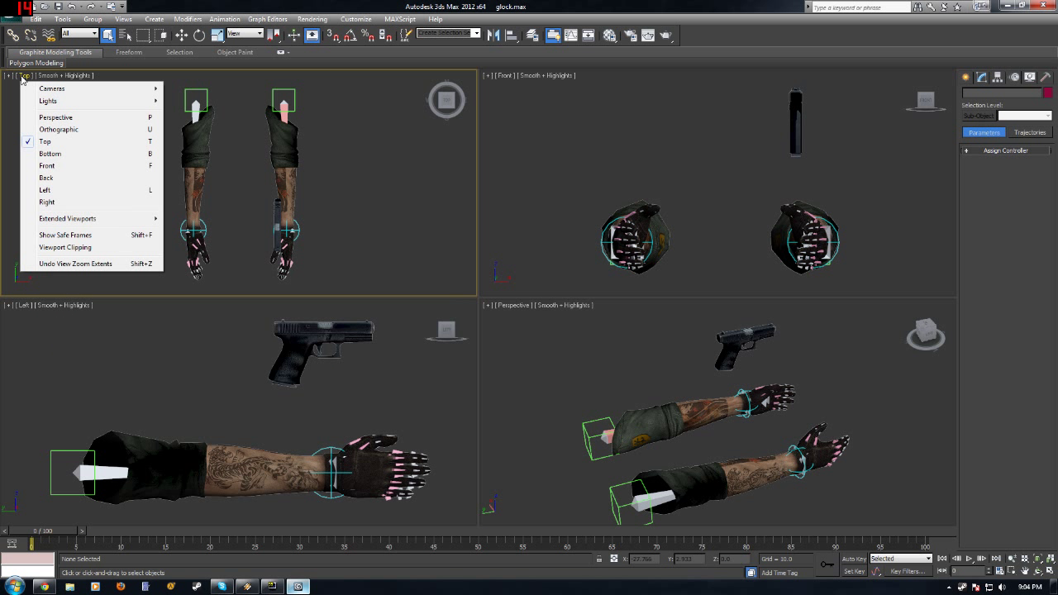
{"action": "mouse_move", "coordinate": [78, 89]}
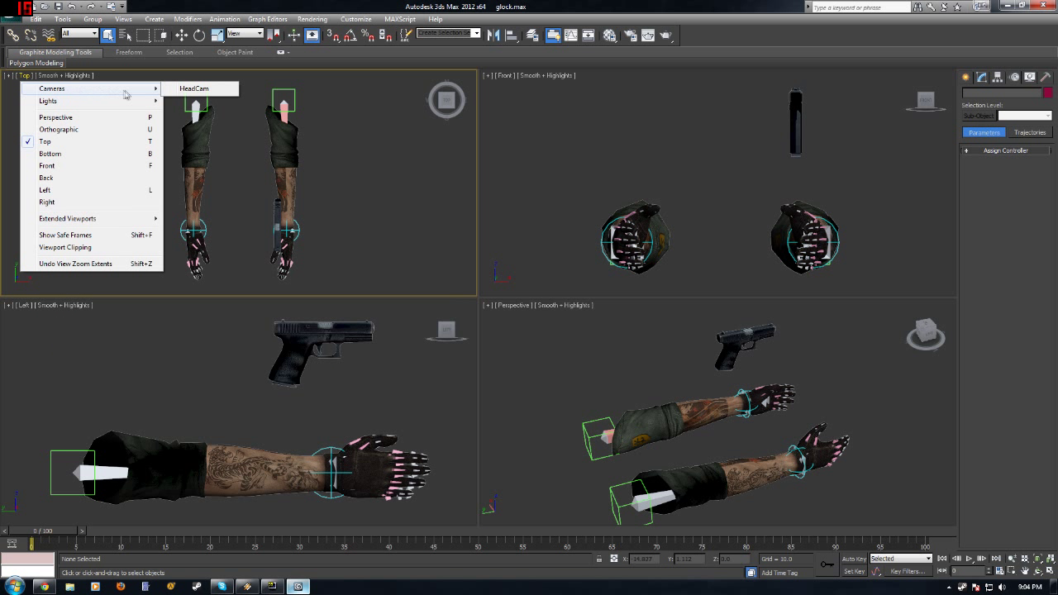
{"action": "left_click", "coordinate": [175, 88]}
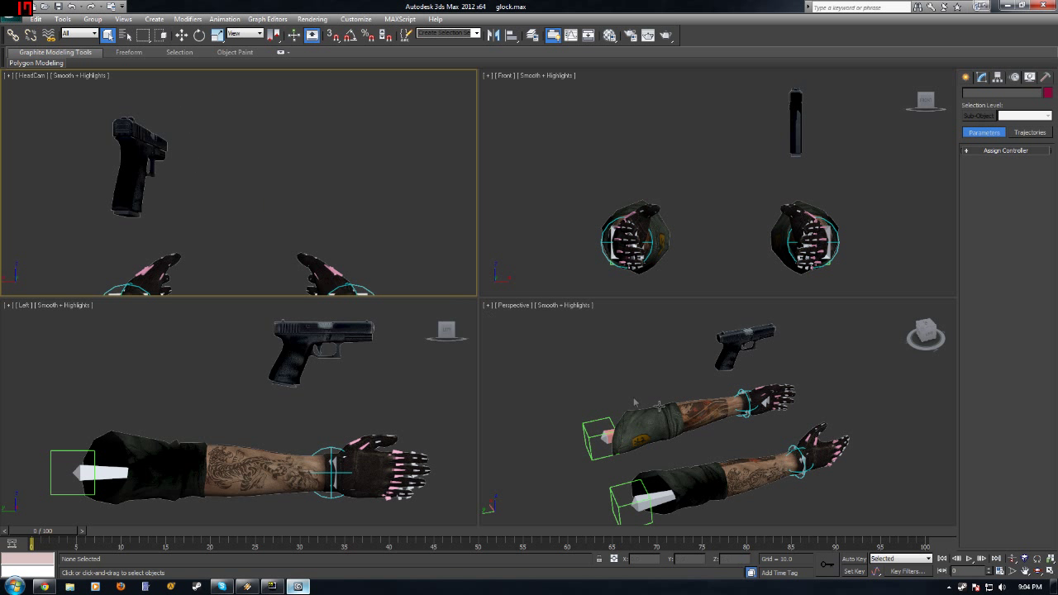
Step: Select the gun's main object and move it in the Perspective viewport, forward and inward past the left hand
{"action": "scroll", "coordinate": [693, 420], "scroll_direction": "down", "scroll_amount": 2}
{"action": "scroll", "coordinate": [658, 346], "scroll_direction": "down", "scroll_amount": 4}
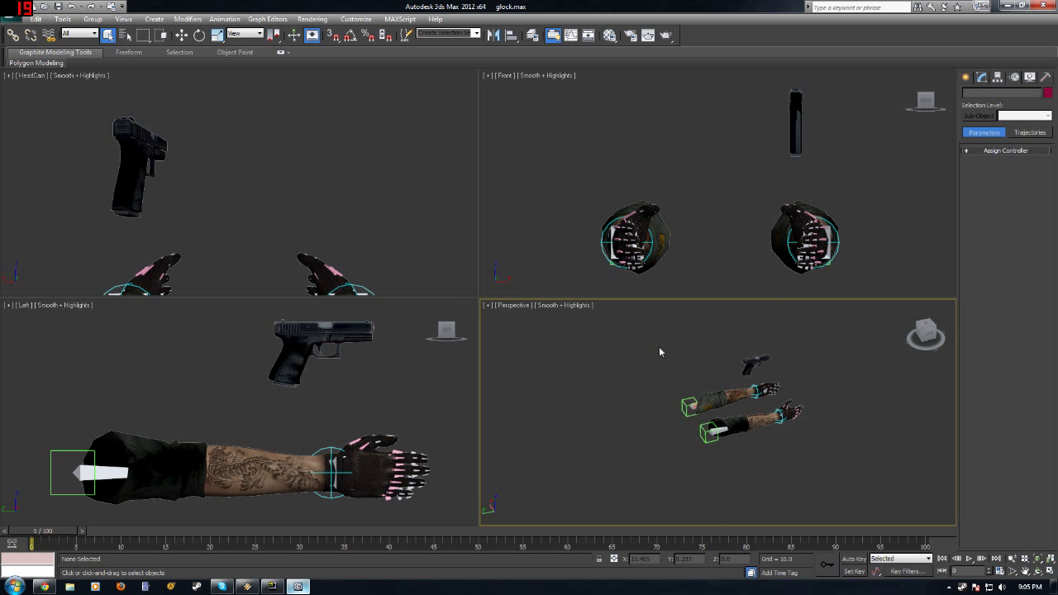
{"action": "left_click", "coordinate": [760, 343]}
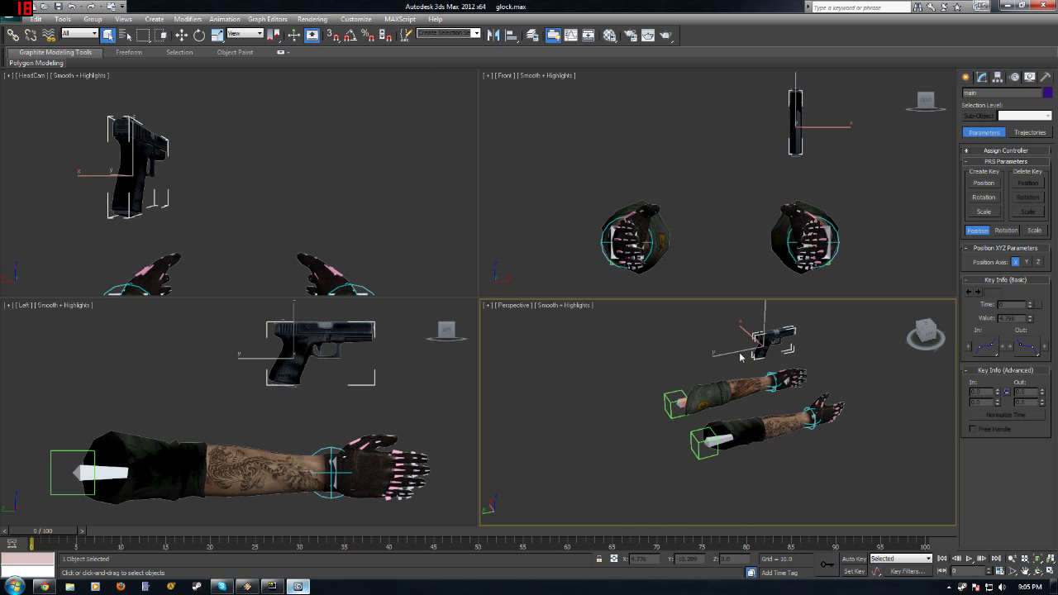
{"action": "middle_click_drag", "start_coordinate": [736, 358], "coordinate": [713, 389]}
{"action": "scroll", "coordinate": [713, 390], "scroll_direction": "up", "scroll_amount": 2}
{"action": "scroll", "coordinate": [714, 394], "scroll_direction": "up", "scroll_amount": 3}
{"action": "right_click", "coordinate": [799, 353]}
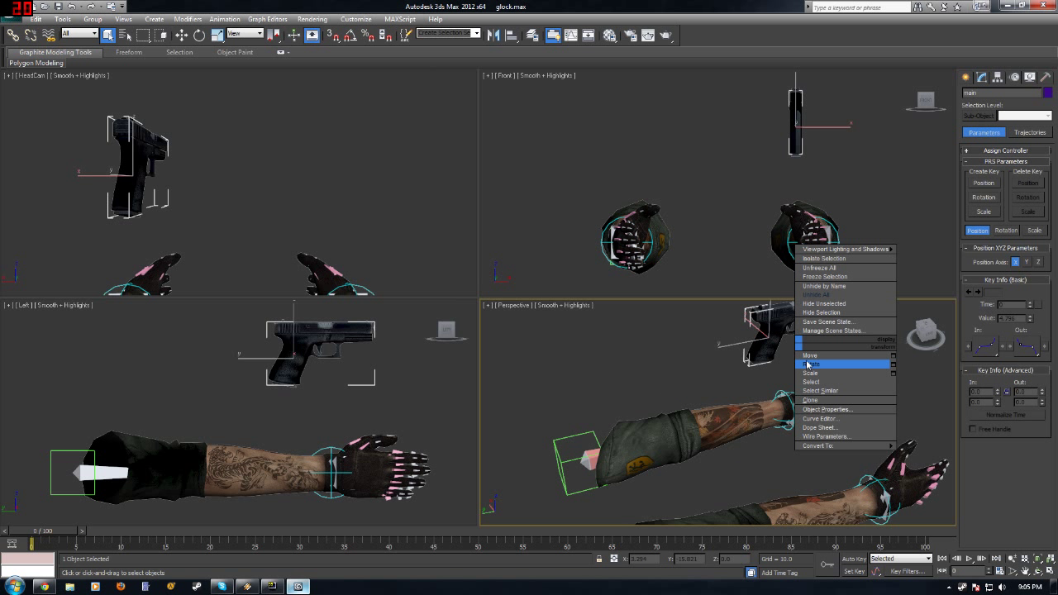
{"action": "left_click", "coordinate": [808, 364]}
{"action": "middle_click_drag", "start_coordinate": [807, 364], "coordinate": [769, 403]}
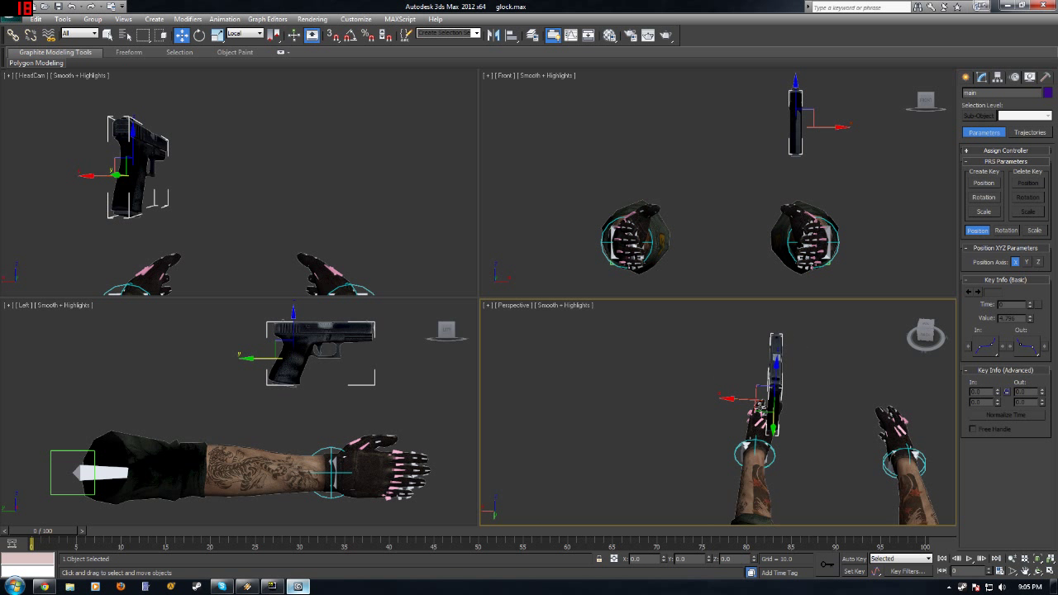
{"action": "left_click_drag", "start_coordinate": [759, 407], "coordinate": [781, 390]}
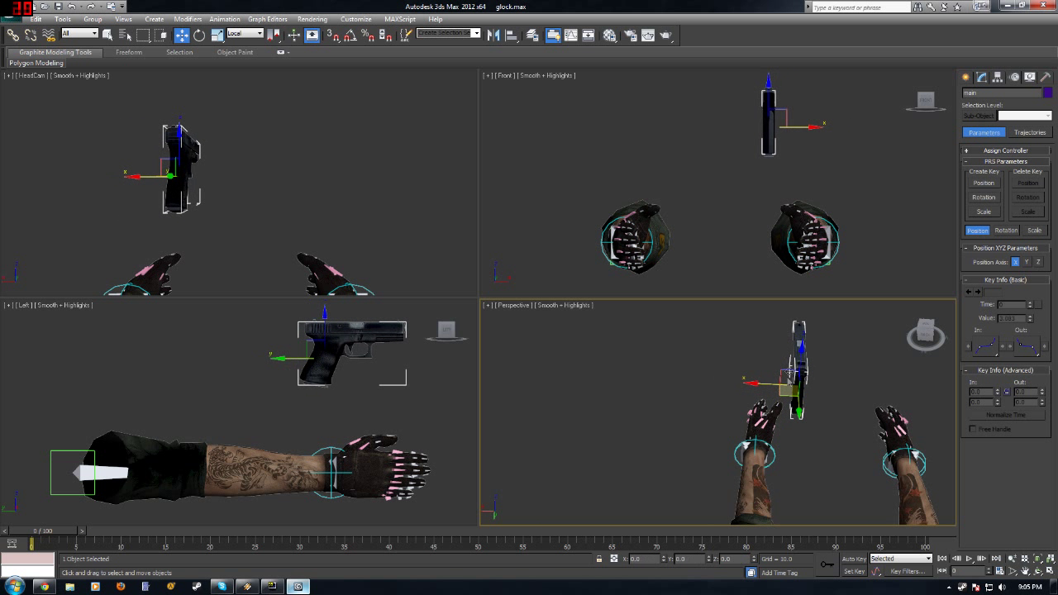
Step: Maximize the HeadCam viewport, then lower the gun and shift it to the centre between the two hands
{"action": "right_click", "coordinate": [269, 142]}
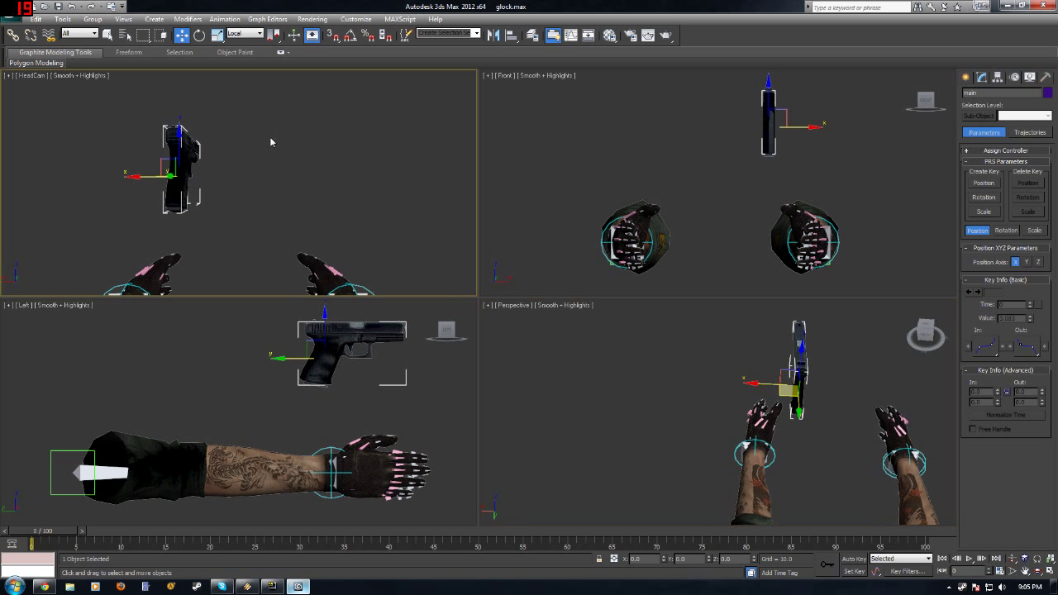
{"action": "left_click", "coordinate": [1048, 571]}
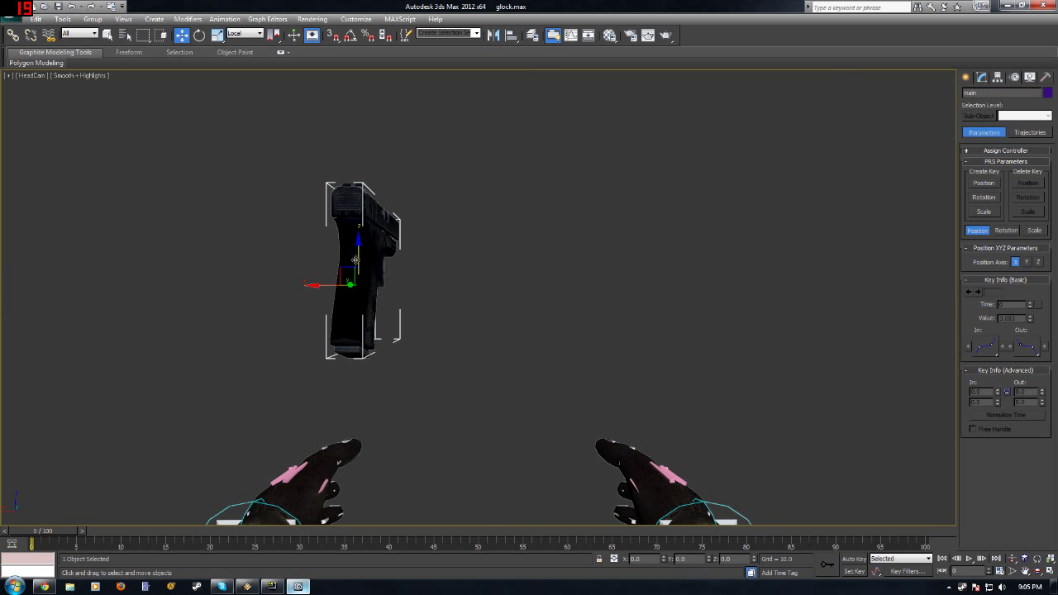
{"action": "left_click_drag", "start_coordinate": [360, 248], "coordinate": [358, 396]}
{"action": "left_click_drag", "start_coordinate": [329, 434], "coordinate": [450, 445]}
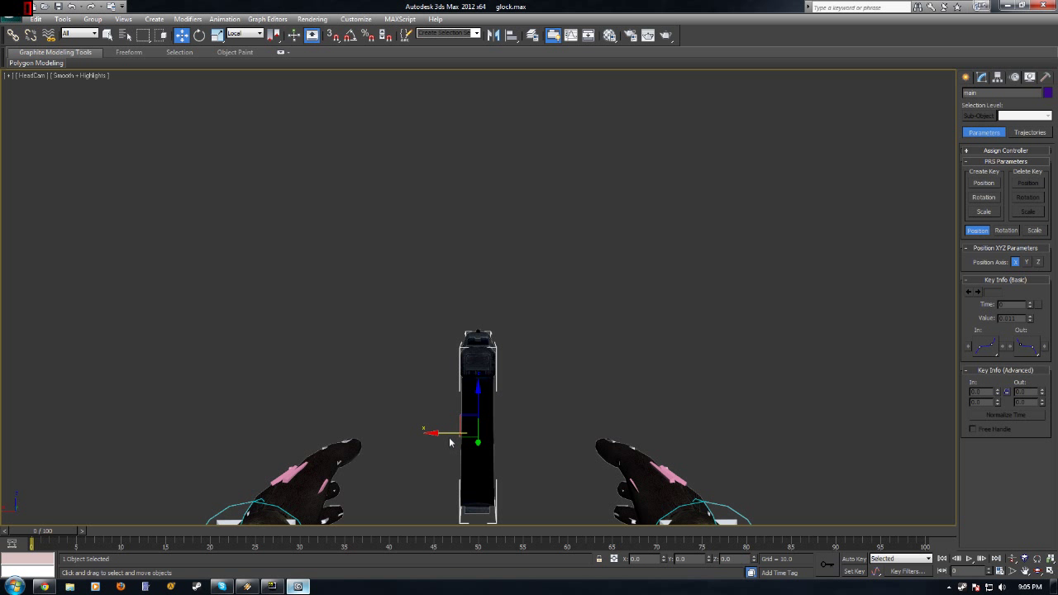
Step: Move the gun over to the left hand, adjusting its height and depth in the HeadCam view
{"action": "left_click_drag", "start_coordinate": [469, 420], "coordinate": [529, 397]}
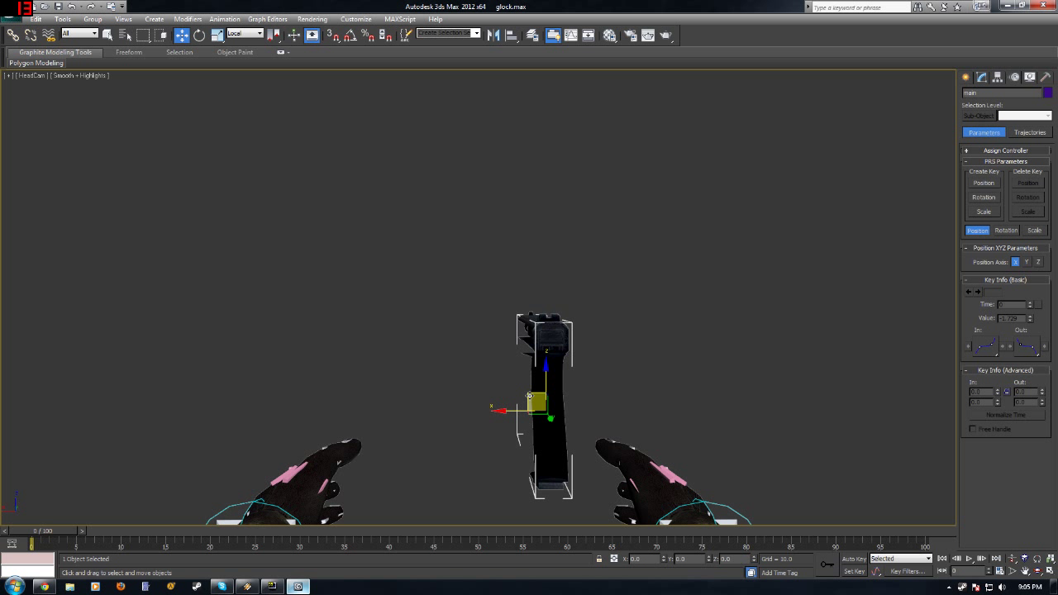
{"action": "left_click_drag", "start_coordinate": [529, 396], "coordinate": [319, 401]}
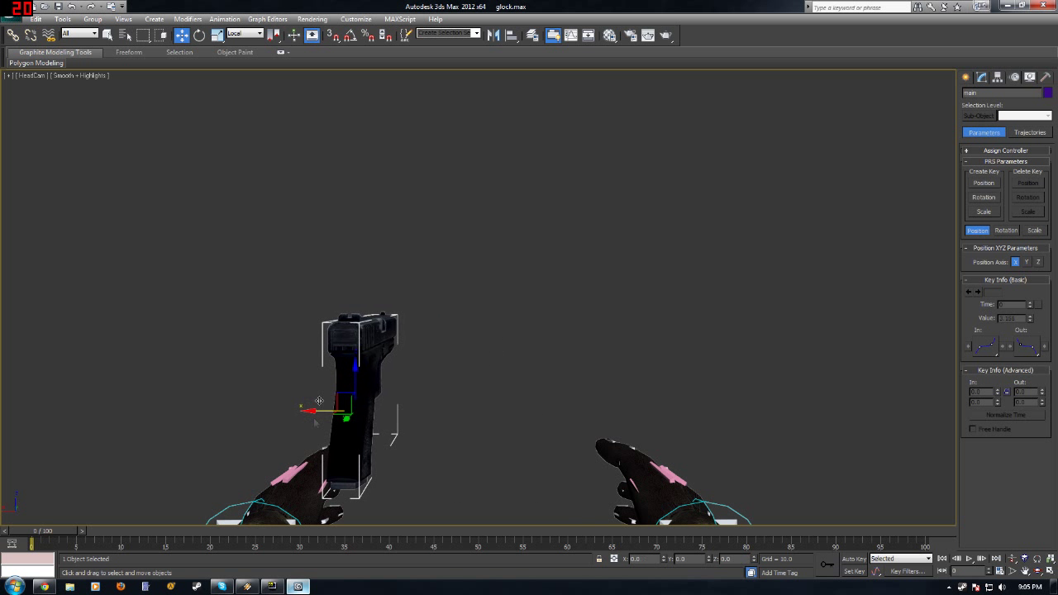
{"action": "left_click_drag", "start_coordinate": [353, 369], "coordinate": [332, 422]}
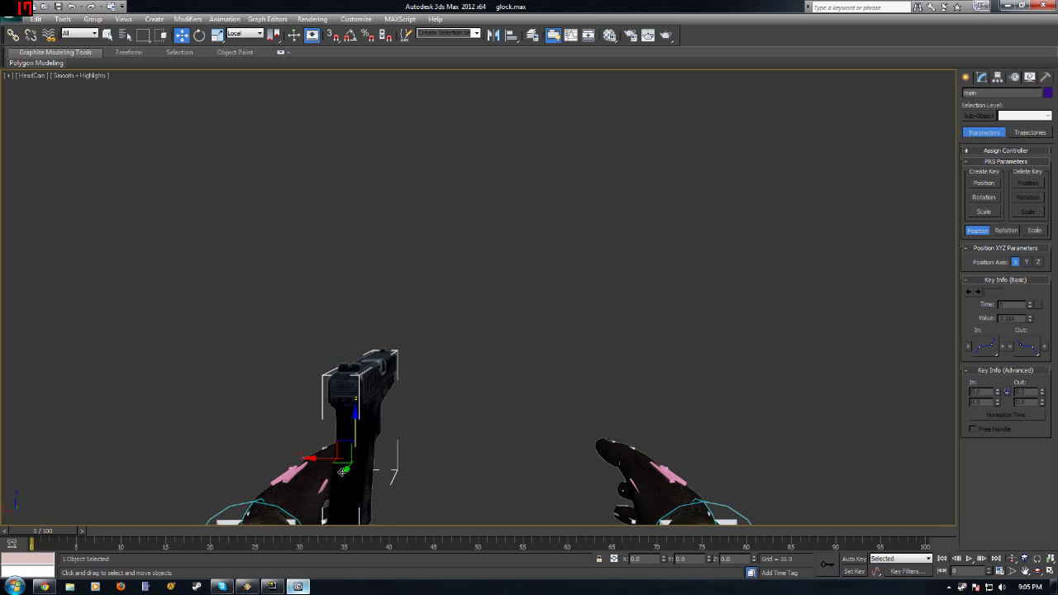
{"action": "left_click_drag", "start_coordinate": [343, 472], "coordinate": [287, 452]}
Step: Rotate the gun about 2° around Z, then reposition it slightly inward beside the left hand and deselect it
{"action": "right_click", "coordinate": [285, 446]}
{"action": "left_click", "coordinate": [309, 473]}
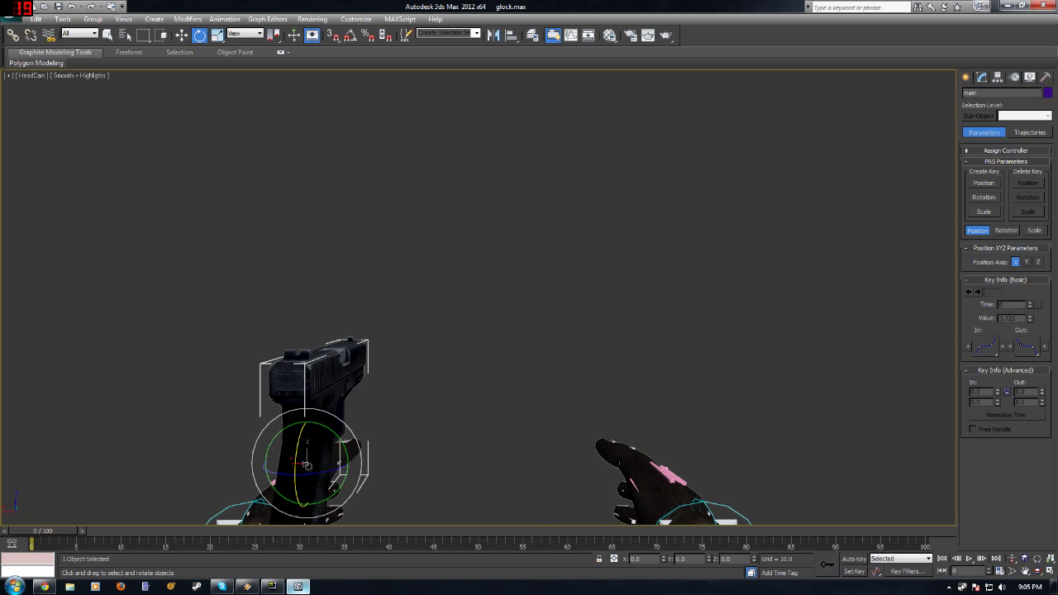
{"action": "left_click_drag", "start_coordinate": [311, 473], "coordinate": [312, 471]}
{"action": "right_click", "coordinate": [313, 470]}
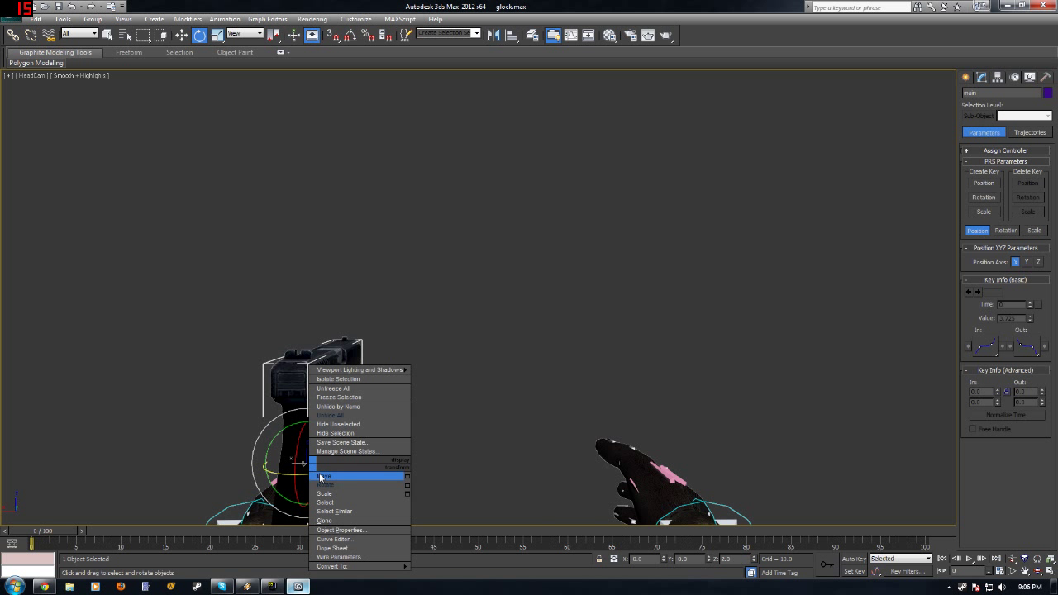
{"action": "left_click", "coordinate": [318, 477]}
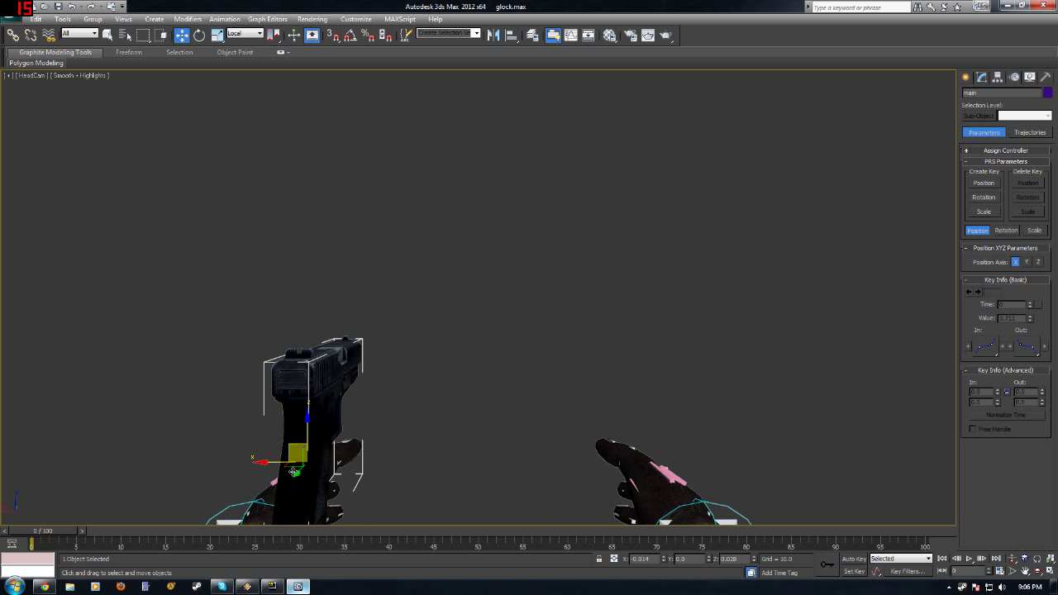
{"action": "left_click_drag", "start_coordinate": [293, 473], "coordinate": [331, 411]}
{"action": "key", "text": "ctrl+z"}
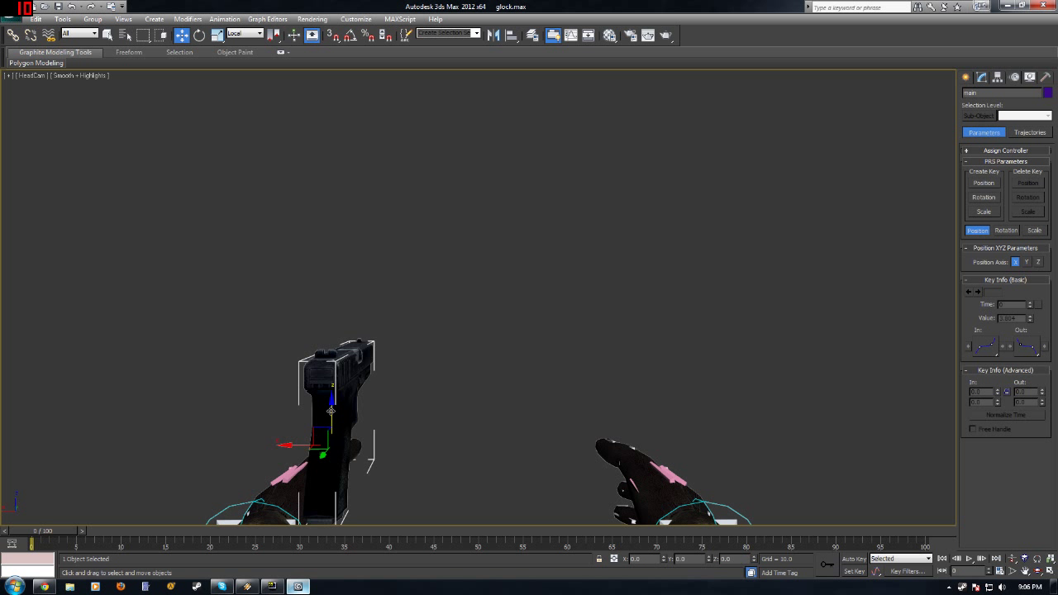
{"action": "left_click", "coordinate": [631, 267]}
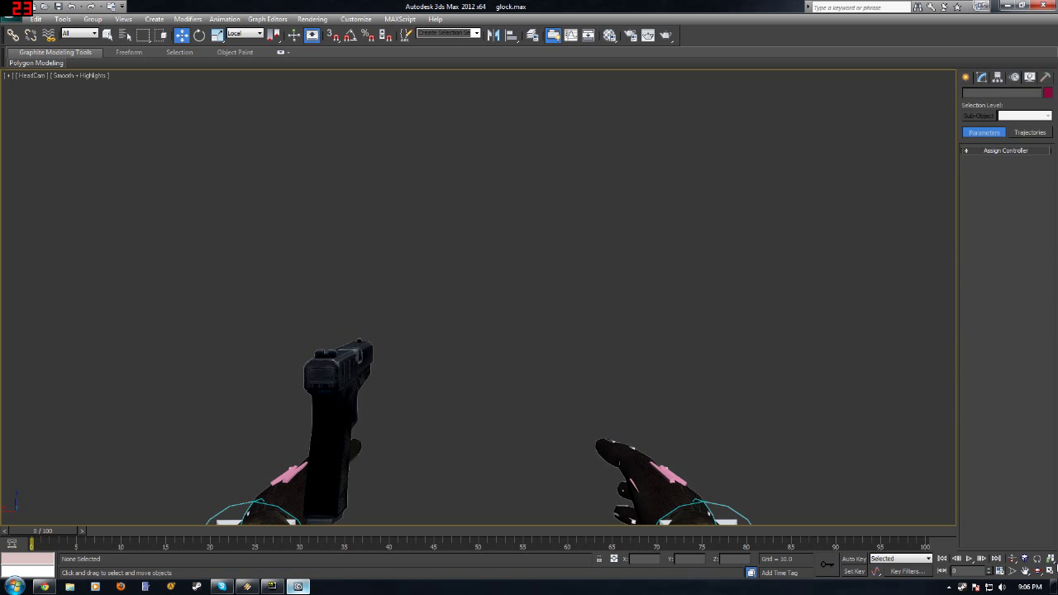
Step: Return to the four-viewport layout and fit the gun and arms in the views
{"action": "left_click", "coordinate": [1050, 570]}
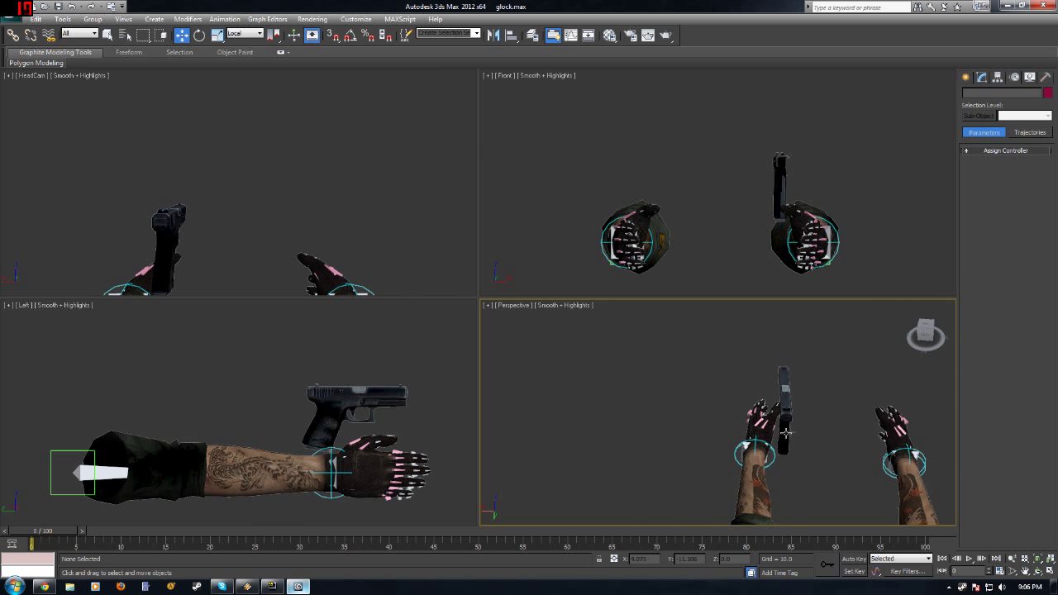
{"action": "middle_click_drag", "start_coordinate": [746, 438], "coordinate": [804, 388], "text": "alt"}
{"action": "scroll", "coordinate": [804, 388], "scroll_direction": "up", "scroll_amount": 7}
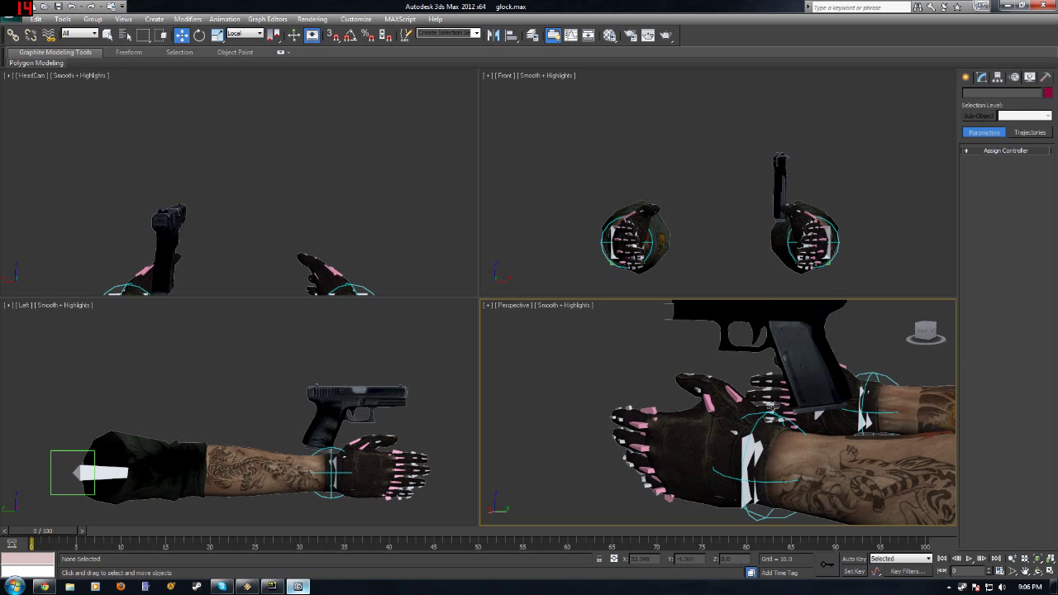
{"action": "middle_click_drag", "start_coordinate": [736, 412], "coordinate": [678, 417], "text": "alt"}
{"action": "key", "text": "z"}
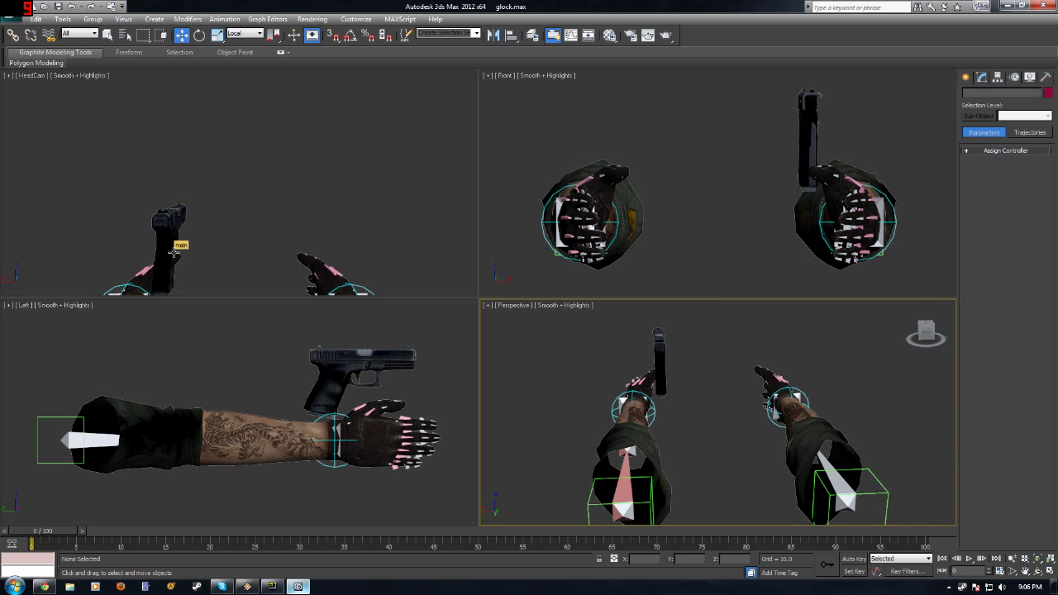
Step: Select the left hand controller and move it back and up behind the gun grip
{"action": "left_click", "coordinate": [622, 395]}
{"action": "middle_click_drag", "start_coordinate": [623, 395], "coordinate": [747, 460], "text": "alt"}
{"action": "scroll", "coordinate": [574, 397], "scroll_direction": "up", "scroll_amount": 5}
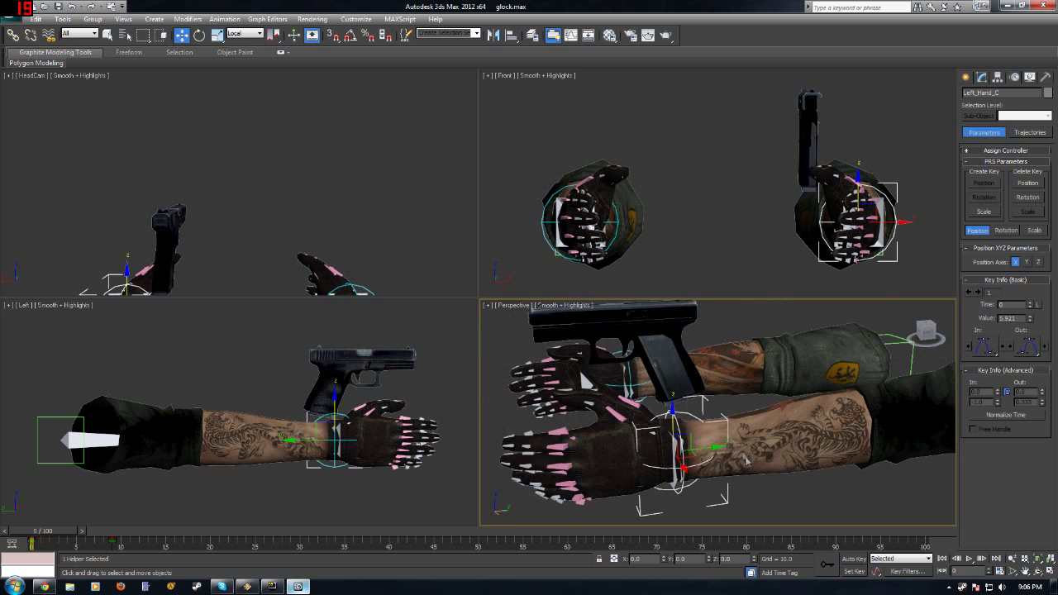
{"action": "left_click_drag", "start_coordinate": [687, 435], "coordinate": [758, 362]}
Step: Move the left hand controller along its X axis in the Front viewport so the hand meets the gun grip
{"action": "middle_click_drag", "start_coordinate": [756, 151], "coordinate": [715, 197]}
{"action": "middle_click_drag", "start_coordinate": [827, 187], "coordinate": [744, 184]}
{"action": "scroll", "coordinate": [743, 184], "scroll_direction": "up", "scroll_amount": 2}
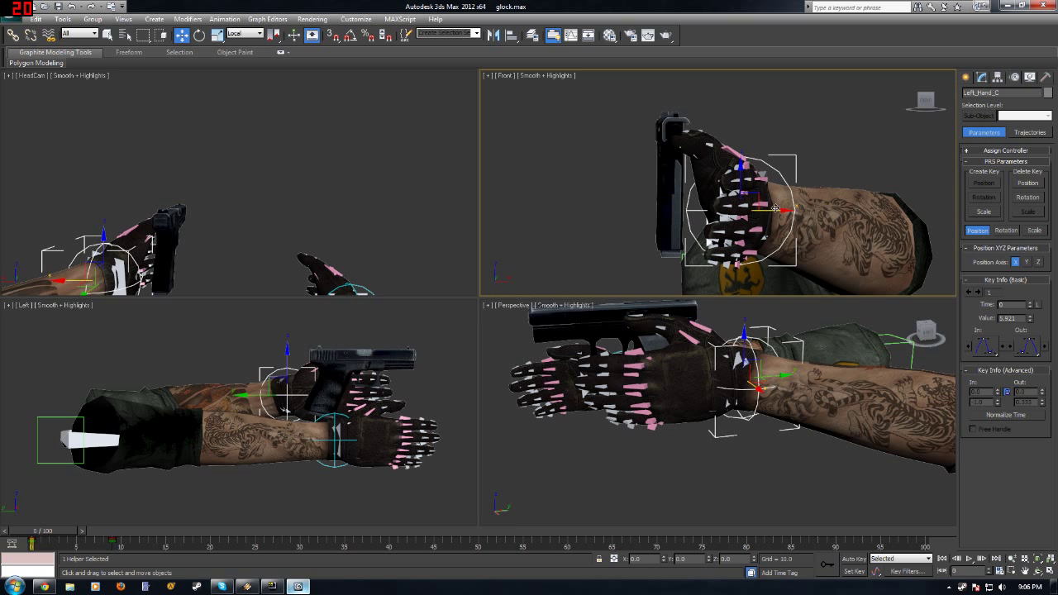
{"action": "left_click", "coordinate": [774, 206]}
{"action": "left_click", "coordinate": [792, 198]}
{"action": "left_click_drag", "start_coordinate": [791, 213], "coordinate": [743, 215]}
{"action": "mouse_move", "coordinate": [743, 215]}
{"action": "middle_mouse_down", "text": "alt"}
{"action": "mouse_move", "coordinate": [777, 225]}
{"action": "mouse_move", "coordinate": [752, 226]}
{"action": "middle_mouse_up", "text": "alt"}
Step: Switch the Orthographic viewport back to the Front view
{"action": "left_click", "coordinate": [574, 75]}
{"action": "left_click", "coordinate": [515, 75]}
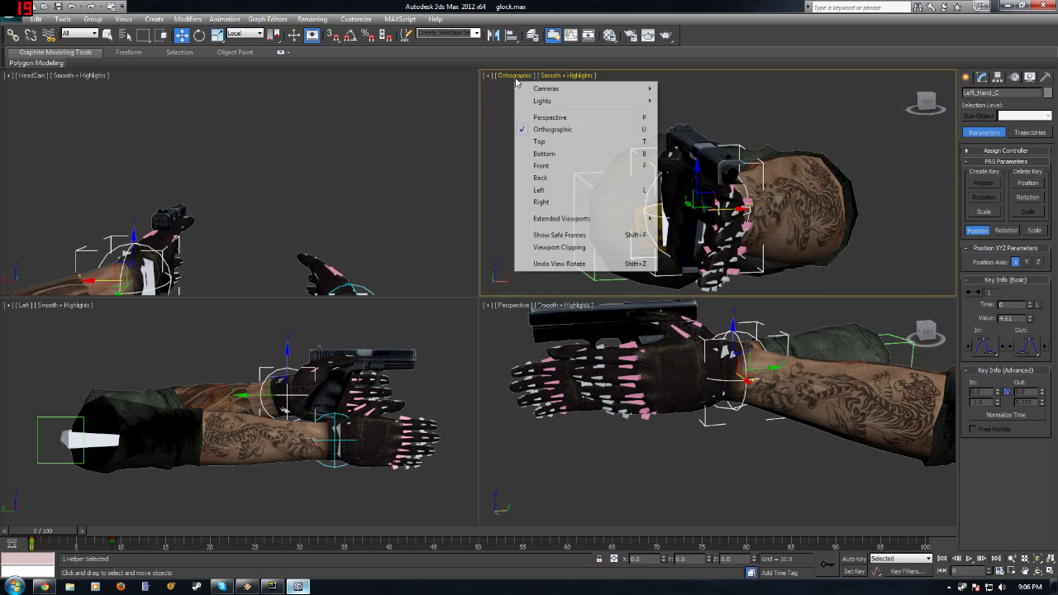
{"action": "left_click", "coordinate": [545, 167]}
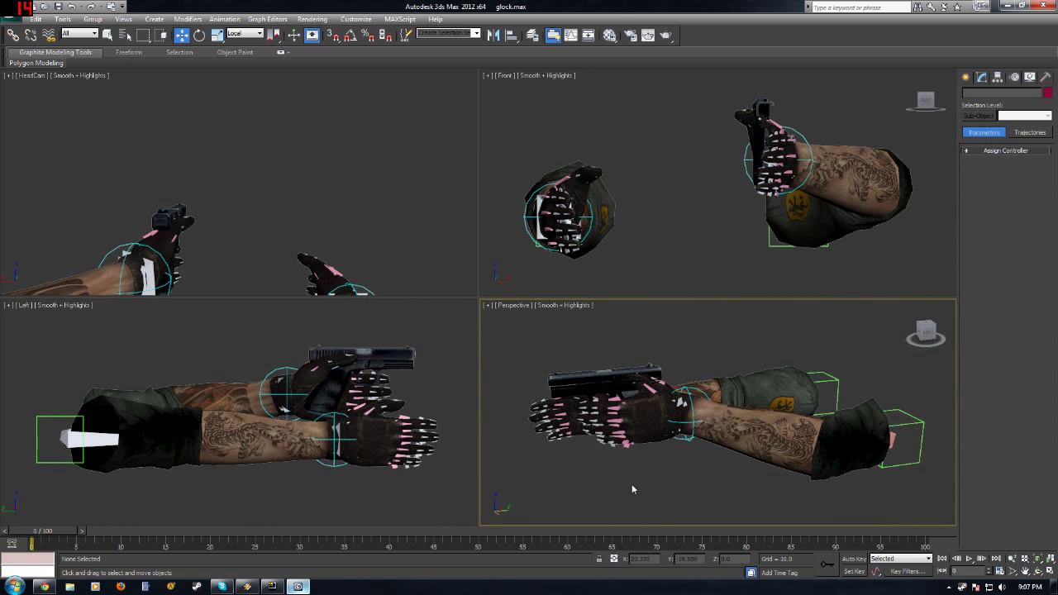
Step: Select the left hand controller for rotation and set the reference coordinate system to Local
{"action": "middle_click_drag", "start_coordinate": [633, 486], "coordinate": [676, 464], "text": "alt"}
{"action": "scroll", "coordinate": [643, 458], "scroll_direction": "up", "scroll_amount": 5}
{"action": "middle_click_drag", "start_coordinate": [728, 431], "coordinate": [671, 428], "text": "alt"}
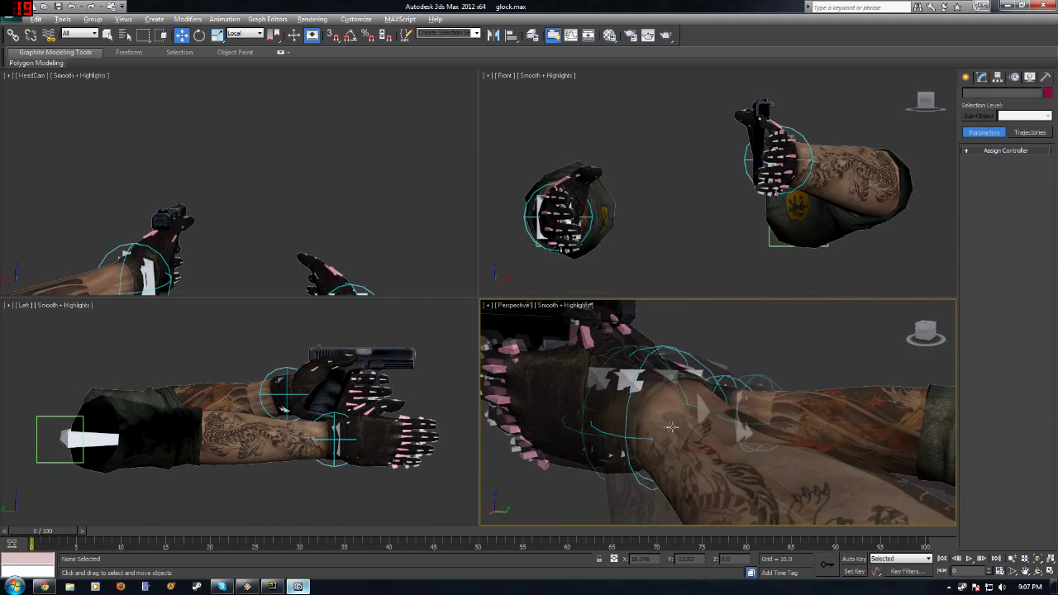
{"action": "scroll", "coordinate": [672, 428], "scroll_direction": "down", "scroll_amount": 6}
{"action": "left_click", "coordinate": [607, 398]}
{"action": "right_click", "coordinate": [607, 398]}
{"action": "left_click", "coordinate": [613, 415]}
{"action": "right_click", "coordinate": [618, 403]}
{"action": "left_click", "coordinate": [621, 419]}
{"action": "left_click", "coordinate": [236, 34]}
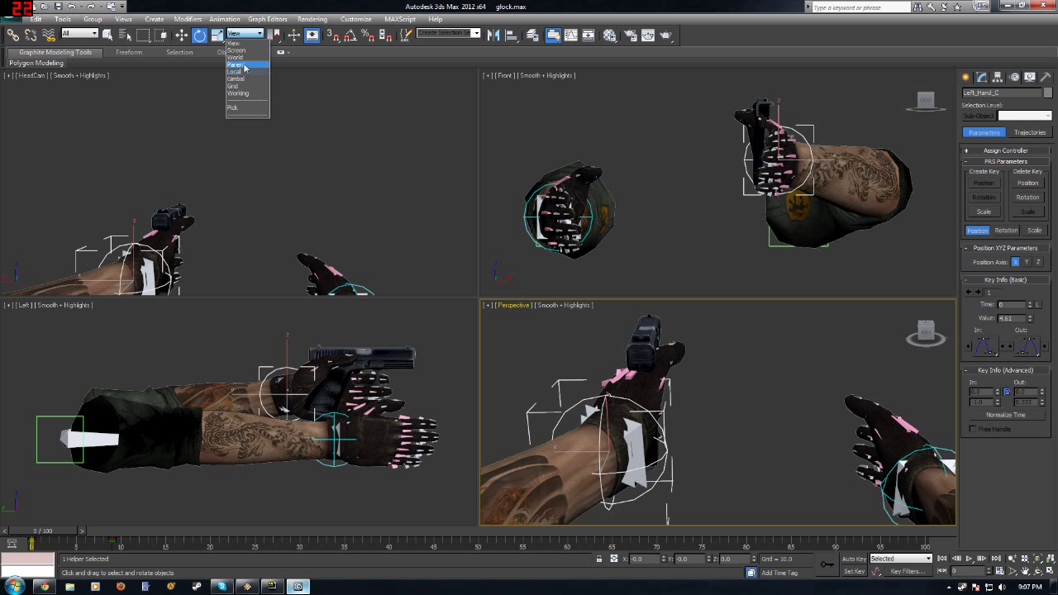
{"action": "left_click", "coordinate": [240, 72]}
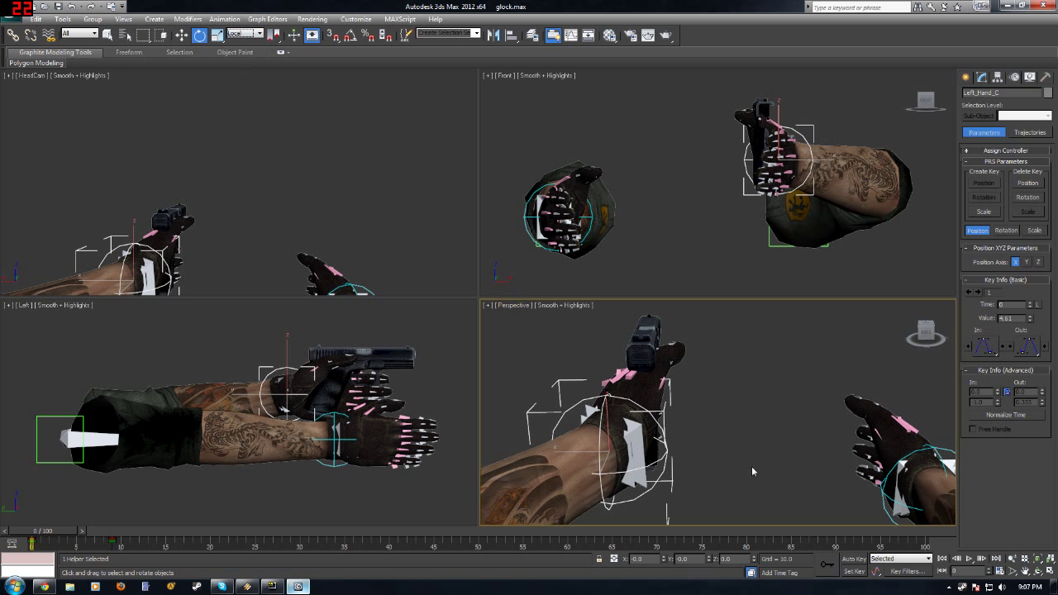
Step: Rotate the left hand controller so the palm and fingers angle around the gun grip
{"action": "middle_click_drag", "start_coordinate": [770, 438], "coordinate": [727, 409], "text": "alt"}
{"action": "key", "text": "z"}
{"action": "scroll", "coordinate": [744, 406], "scroll_direction": "down", "scroll_amount": 4}
{"action": "left_click_drag", "start_coordinate": [748, 405], "coordinate": [772, 425]}
{"action": "middle_click_drag", "start_coordinate": [772, 425], "coordinate": [684, 396], "text": "alt"}
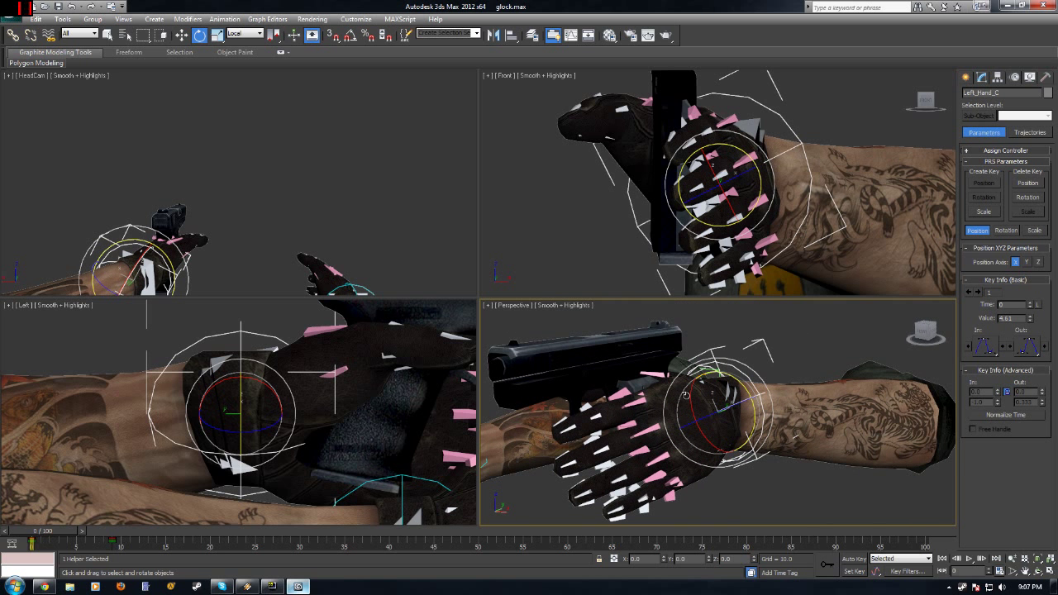
{"action": "left_click_drag", "start_coordinate": [688, 394], "coordinate": [699, 362]}
Step: Move the left hand controller slightly to seat the hand against the back of the grip
{"action": "right_click", "coordinate": [738, 389]}
{"action": "left_click", "coordinate": [749, 401]}
{"action": "middle_click_drag", "start_coordinate": [699, 361], "coordinate": [666, 385], "text": "alt"}
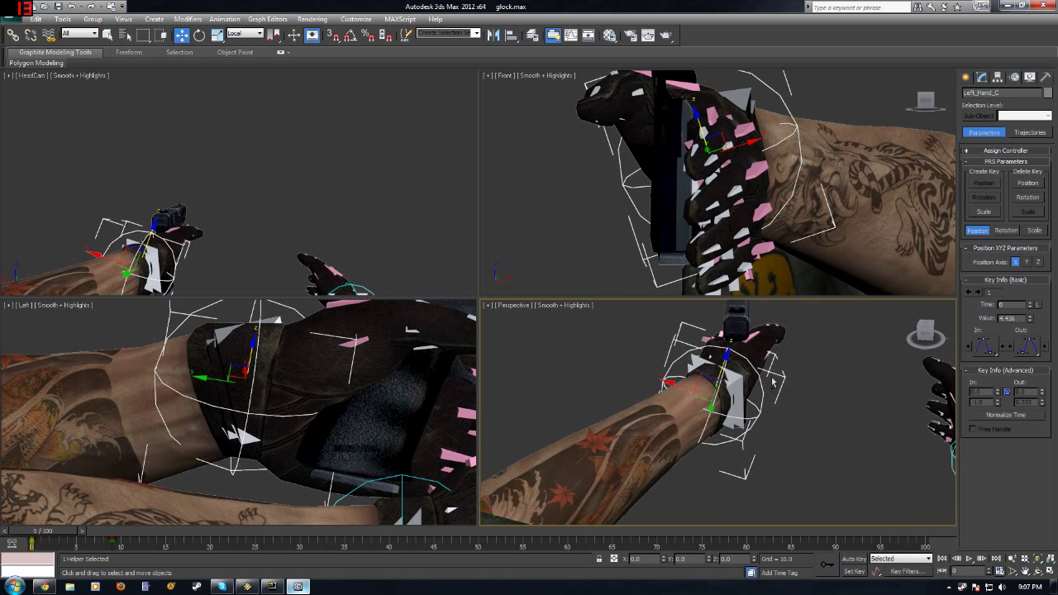
{"action": "left_click_drag", "start_coordinate": [668, 389], "coordinate": [674, 386]}
Step: Rotate the left thumb bone Left24 so the thumb lies along the side of the gun, then deselect it
{"action": "left_click", "coordinate": [759, 355]}
{"action": "middle_click_drag", "start_coordinate": [759, 355], "coordinate": [736, 362], "text": "alt"}
{"action": "right_click", "coordinate": [741, 363]}
{"action": "left_click", "coordinate": [756, 384]}
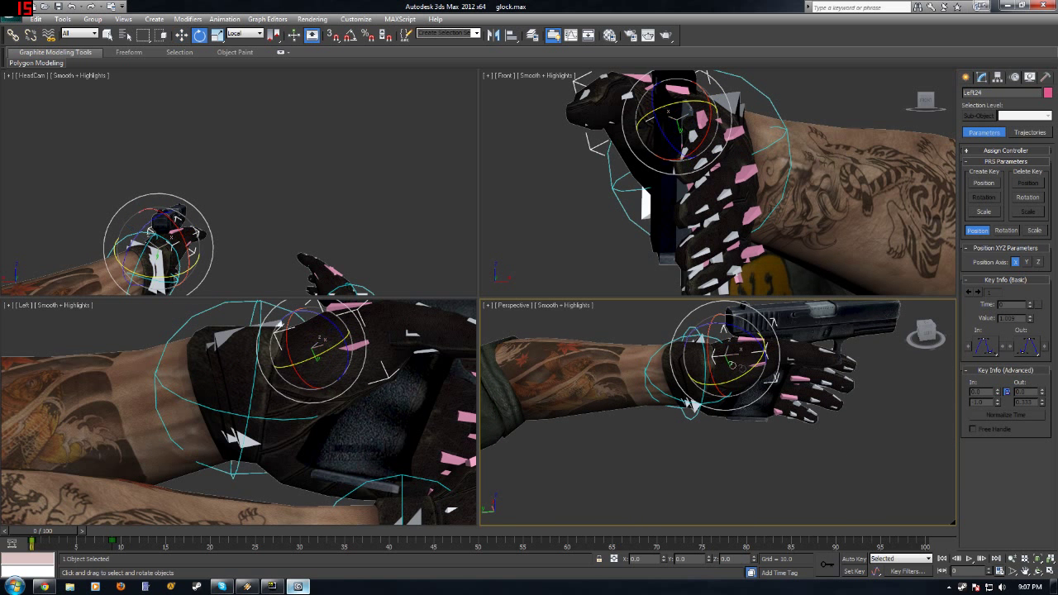
{"action": "left_click_drag", "start_coordinate": [702, 356], "coordinate": [775, 363]}
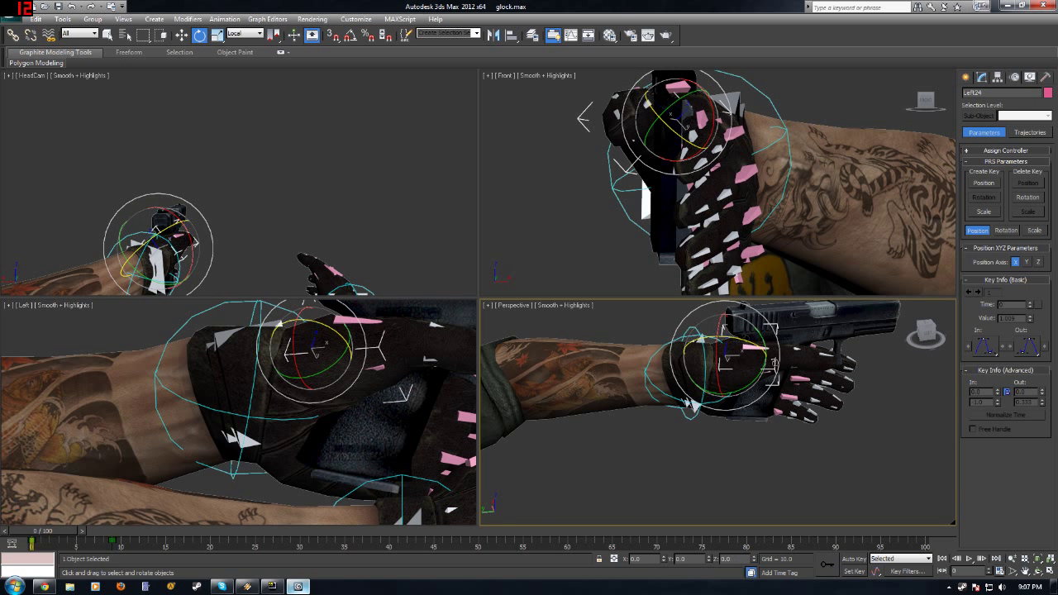
{"action": "left_click", "coordinate": [848, 430]}
Step: Move the right hand controller across to the gun and raise it to grip height
{"action": "middle_click_drag", "start_coordinate": [848, 430], "coordinate": [899, 422], "text": "alt"}
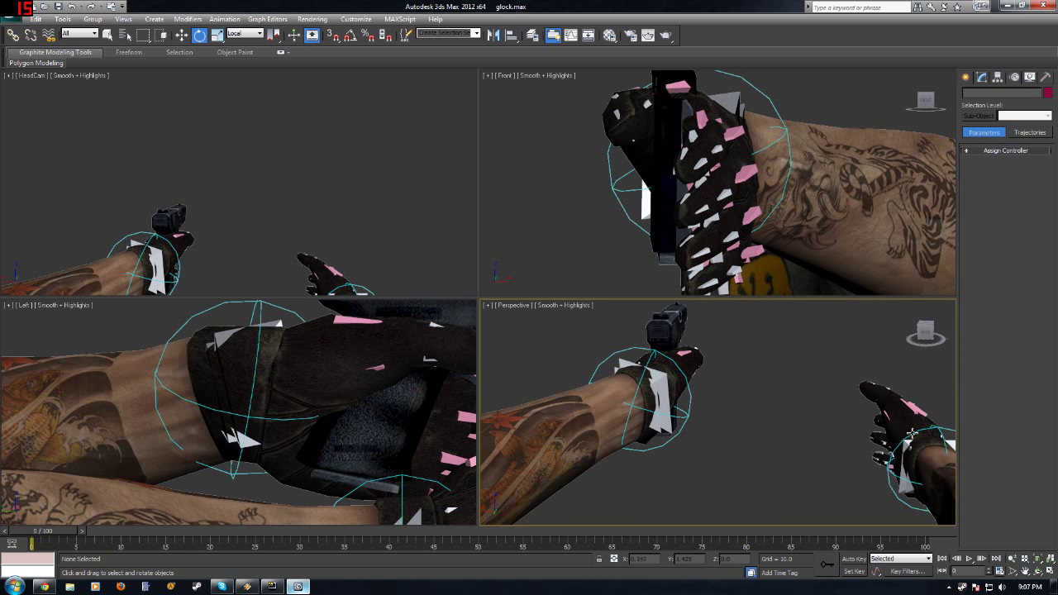
{"action": "left_click", "coordinate": [911, 433]}
{"action": "right_click", "coordinate": [911, 434]}
{"action": "left_click", "coordinate": [935, 444]}
{"action": "left_click_drag", "start_coordinate": [920, 476], "coordinate": [707, 456]}
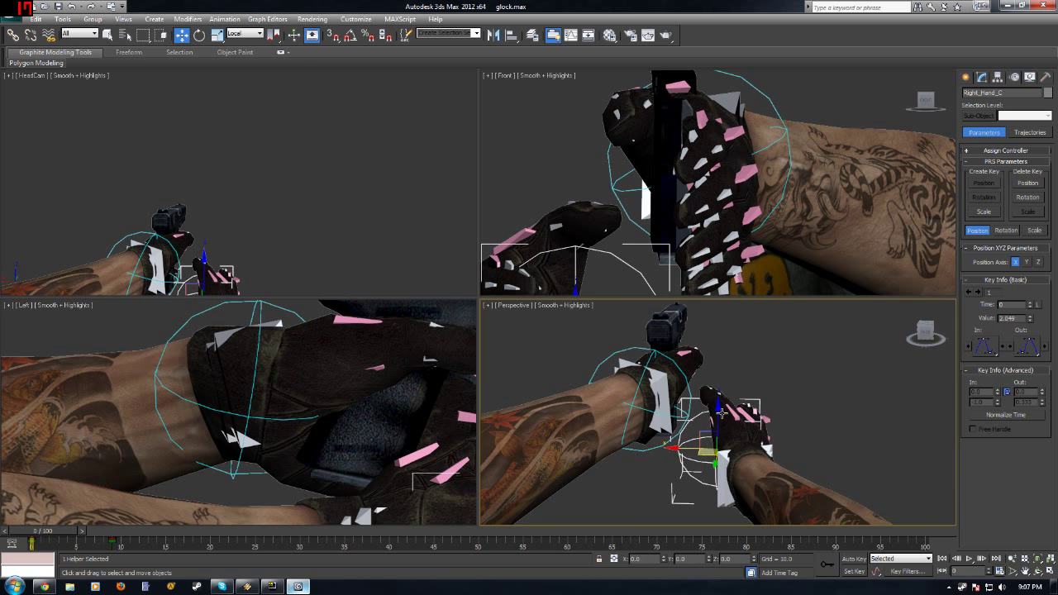
{"action": "left_click", "coordinate": [695, 459]}
{"action": "left_click_drag", "start_coordinate": [688, 457], "coordinate": [704, 363]}
Step: Shift the right hand controller along the gun's length from a side view, then deselect it
{"action": "middle_click_drag", "start_coordinate": [781, 373], "coordinate": [693, 409], "text": "alt"}
{"action": "scroll", "coordinate": [742, 378], "scroll_direction": "down", "scroll_amount": 5}
{"action": "left_click", "coordinate": [609, 468]}
{"action": "left_click_drag", "start_coordinate": [567, 494], "coordinate": [620, 480]}
{"action": "left_click", "coordinate": [654, 437]}
{"action": "scroll", "coordinate": [666, 424], "scroll_direction": "up", "scroll_amount": 10}
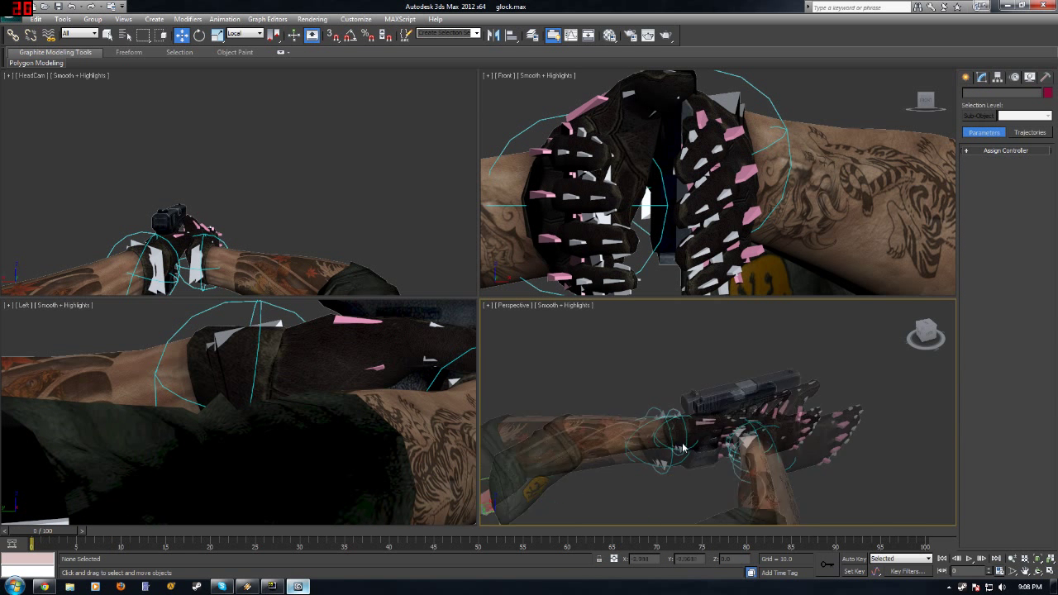
Step: Rotate and reposition the right hand controller so the hand tilts to support the gun grip
{"action": "left_click", "coordinate": [734, 440]}
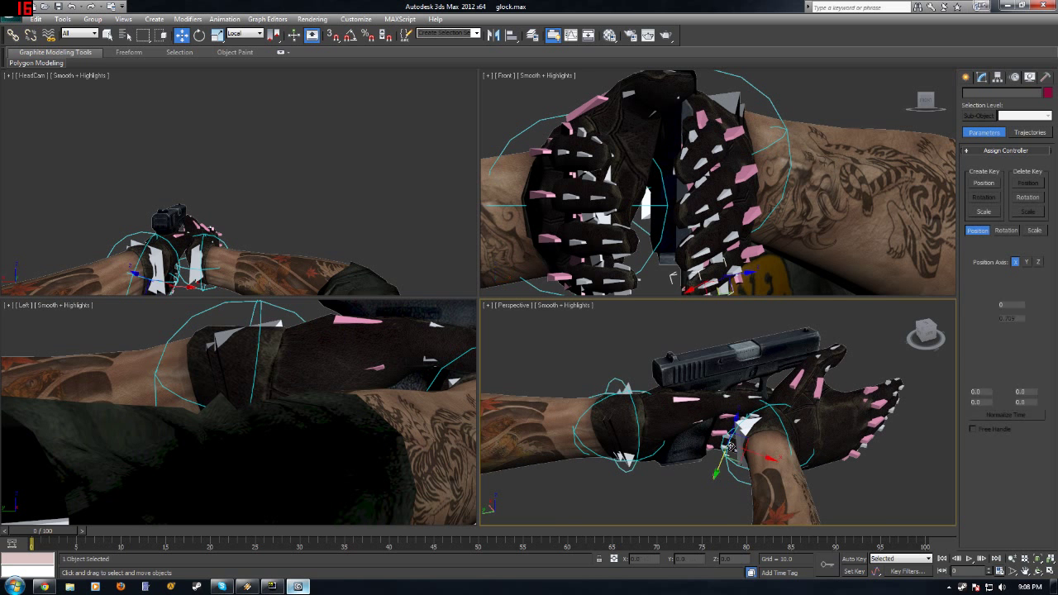
{"action": "left_click_drag", "start_coordinate": [729, 454], "coordinate": [592, 494]}
{"action": "middle_click_drag", "start_coordinate": [688, 469], "coordinate": [670, 464], "text": "alt"}
{"action": "right_click", "coordinate": [680, 470]}
{"action": "left_click", "coordinate": [674, 483]}
{"action": "left_click_drag", "start_coordinate": [629, 467], "coordinate": [664, 469]}
{"action": "right_click", "coordinate": [665, 471]}
{"action": "left_click", "coordinate": [685, 477]}
{"action": "middle_click_drag", "start_coordinate": [685, 464], "coordinate": [491, 432], "text": "alt"}
{"action": "middle_click_drag", "start_coordinate": [592, 439], "coordinate": [508, 395], "text": "alt"}
Step: Select the finger bones of the gun-holding left hand without the palm and thumb bones, rotate them around the grip, and deselect them
{"action": "left_click", "coordinate": [616, 366]}
{"action": "right_click", "coordinate": [711, 365]}
{"action": "left_click", "coordinate": [686, 378]}
{"action": "left_click", "coordinate": [710, 418]}
{"action": "double_click", "coordinate": [703, 417]}
{"action": "middle_click_drag", "start_coordinate": [669, 420], "coordinate": [789, 448], "text": "alt"}
{"action": "left_click", "coordinate": [579, 372], "text": "alt"}
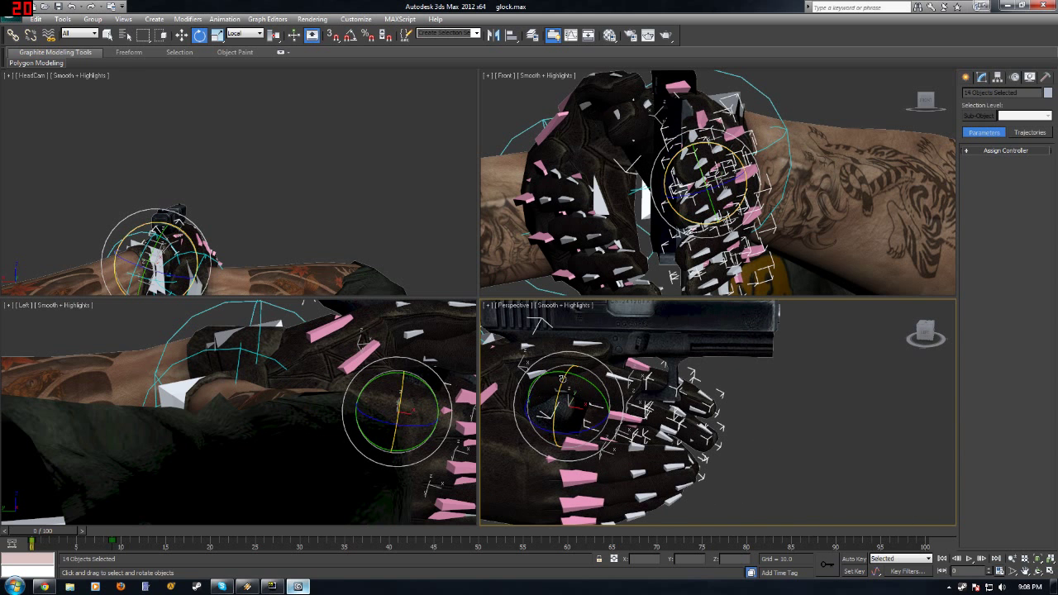
{"action": "left_click", "coordinate": [517, 374]}
{"action": "left_click", "coordinate": [546, 378], "text": "alt"}
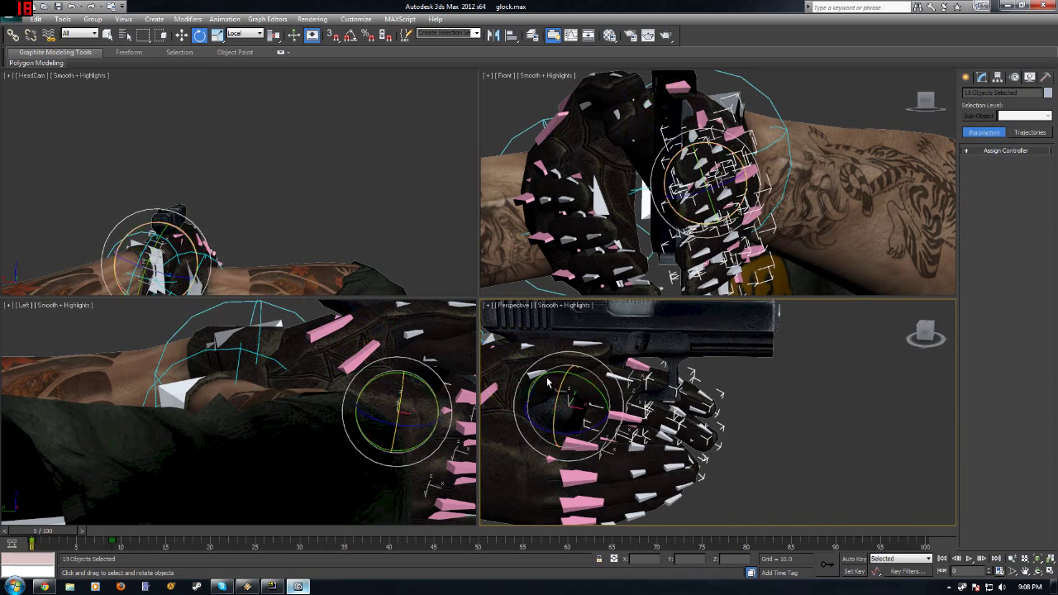
{"action": "left_click_drag", "start_coordinate": [631, 454], "coordinate": [539, 449]}
{"action": "middle_click_drag", "start_coordinate": [703, 447], "coordinate": [597, 439], "text": "alt"}
{"action": "left_click", "coordinate": [746, 509]}
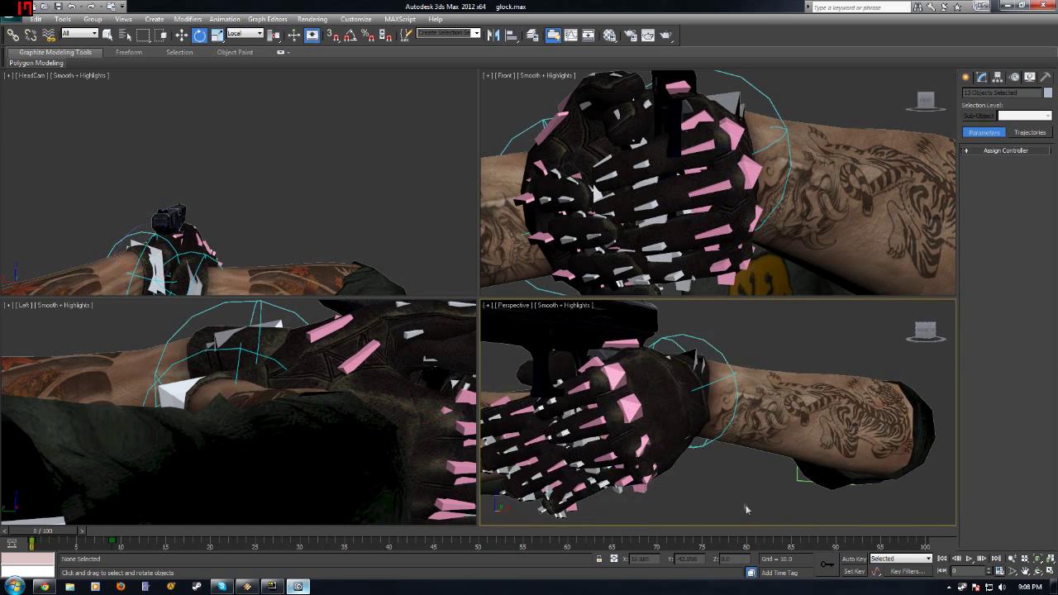
Step: Select the right hand's finger bones without the palm and thumb, and rotate them toward the grip using the View coordinate system
{"action": "middle_click_drag", "start_coordinate": [747, 509], "coordinate": [615, 452], "text": "alt"}
{"action": "double_click", "coordinate": [624, 442]}
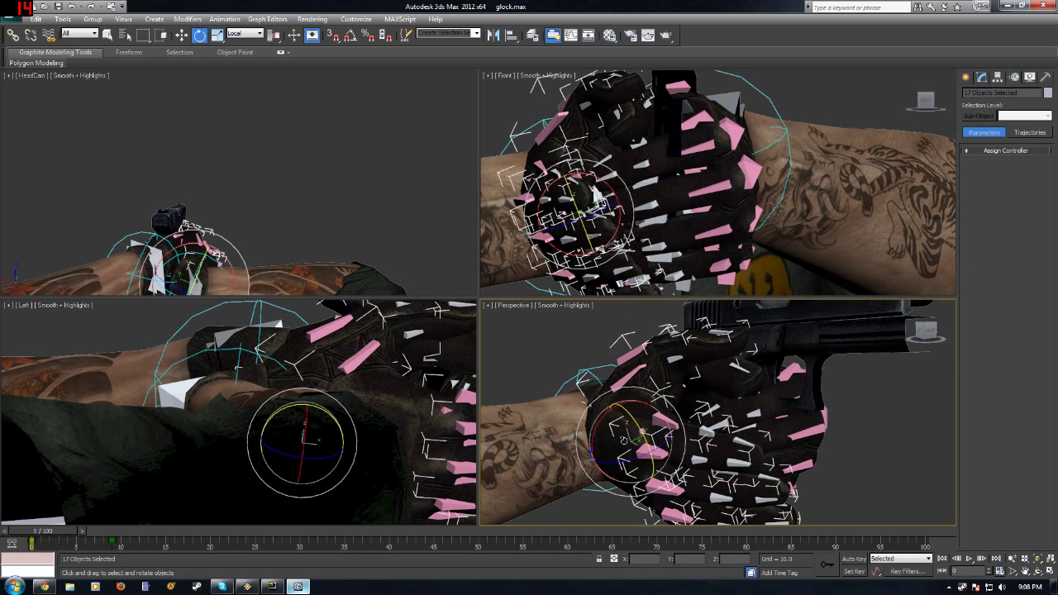
{"action": "left_click", "coordinate": [615, 442], "text": "alt"}
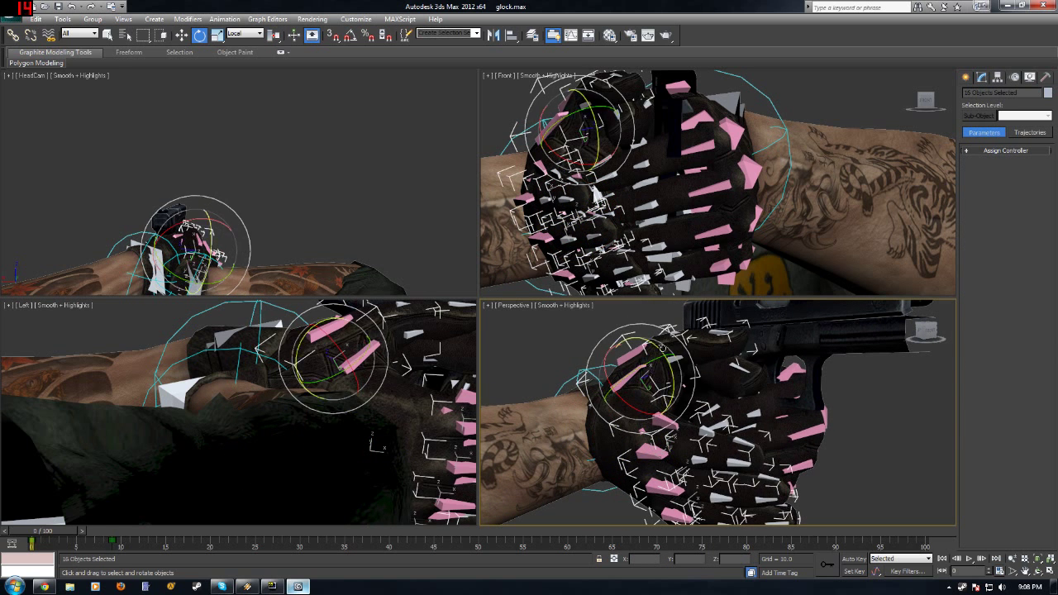
{"action": "left_click", "coordinate": [630, 361], "text": "alt"}
{"action": "left_click", "coordinate": [674, 355], "text": "alt"}
{"action": "left_click", "coordinate": [712, 340], "text": "alt"}
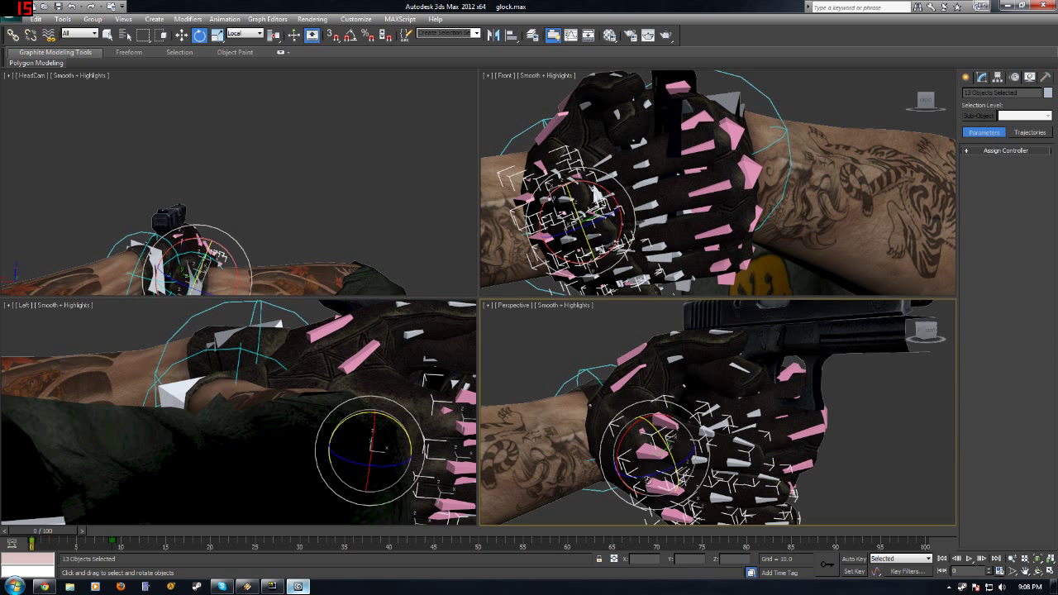
{"action": "left_click", "coordinate": [256, 39]}
{"action": "left_click", "coordinate": [240, 43]}
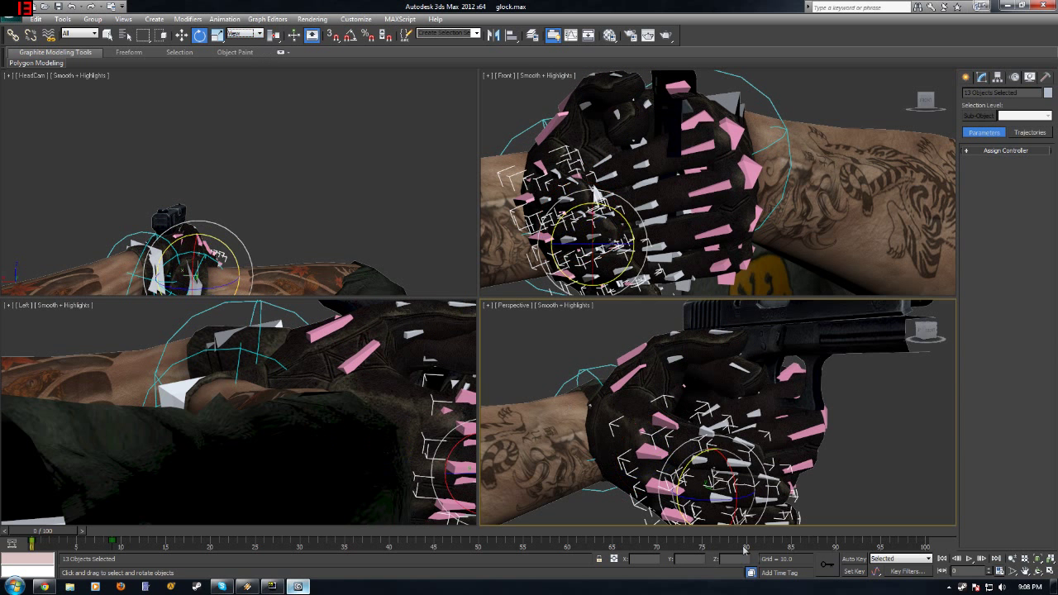
{"action": "mouse_move", "coordinate": [719, 498]}
{"action": "left_mouse_down"}
{"action": "mouse_move", "coordinate": [808, 502]}
{"action": "mouse_move", "coordinate": [734, 501]}
{"action": "left_mouse_up"}
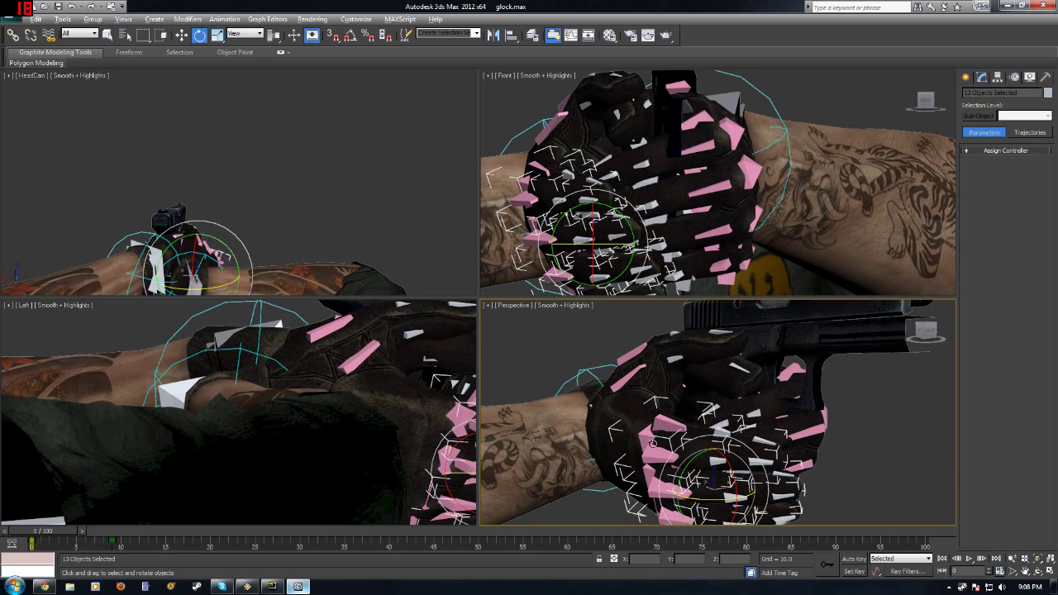
Step: Exclude the four base finger bones from the right-hand selection, curl the remaining finger bones further, and deselect them
{"action": "left_click", "coordinate": [652, 447], "text": "alt"}
{"action": "left_click", "coordinate": [659, 483], "text": "alt"}
{"action": "middle_click_drag", "start_coordinate": [663, 504], "coordinate": [668, 424]}
{"action": "left_click", "coordinate": [677, 439], "text": "alt"}
{"action": "left_click", "coordinate": [695, 464], "text": "alt"}
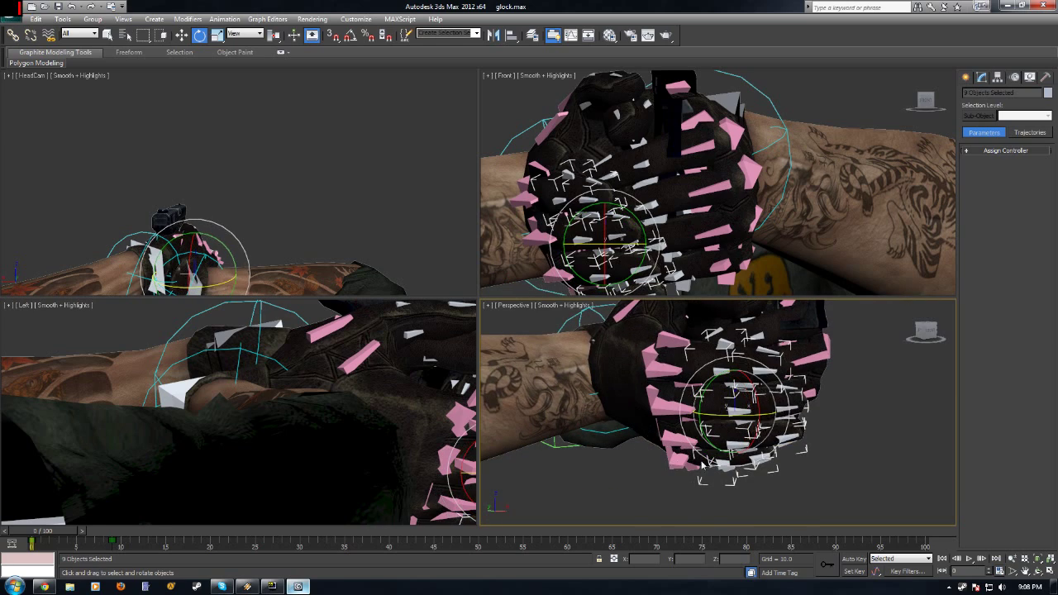
{"action": "left_click_drag", "start_coordinate": [718, 420], "coordinate": [763, 440]}
{"action": "middle_click_drag", "start_coordinate": [765, 431], "coordinate": [656, 458], "text": "alt"}
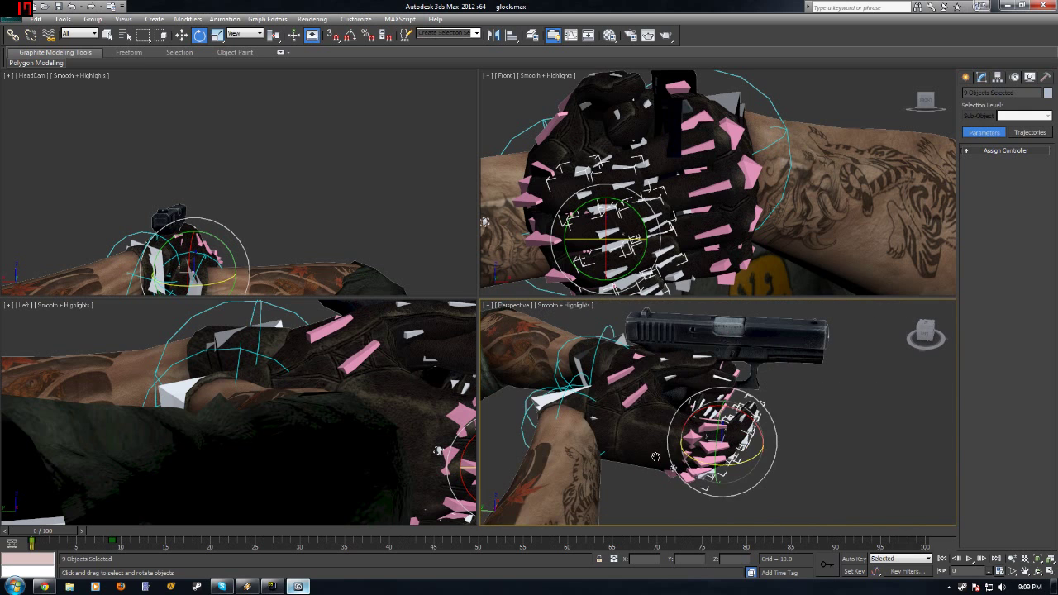
{"action": "left_click", "coordinate": [771, 488]}
Step: Move the right hand controller Right_Hand_C slightly back along the gun
{"action": "left_click", "coordinate": [538, 394]}
{"action": "right_click", "coordinate": [547, 405]}
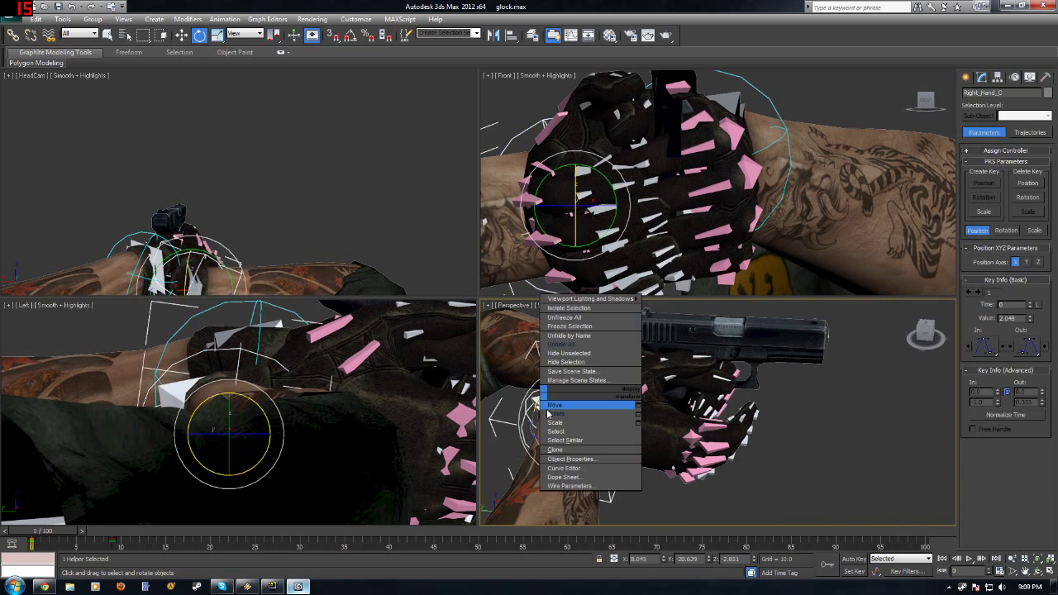
{"action": "left_click", "coordinate": [552, 406]}
{"action": "left_click_drag", "start_coordinate": [532, 412], "coordinate": [511, 406]}
{"action": "right_click", "coordinate": [518, 407]}
{"action": "left_click", "coordinate": [775, 415]}
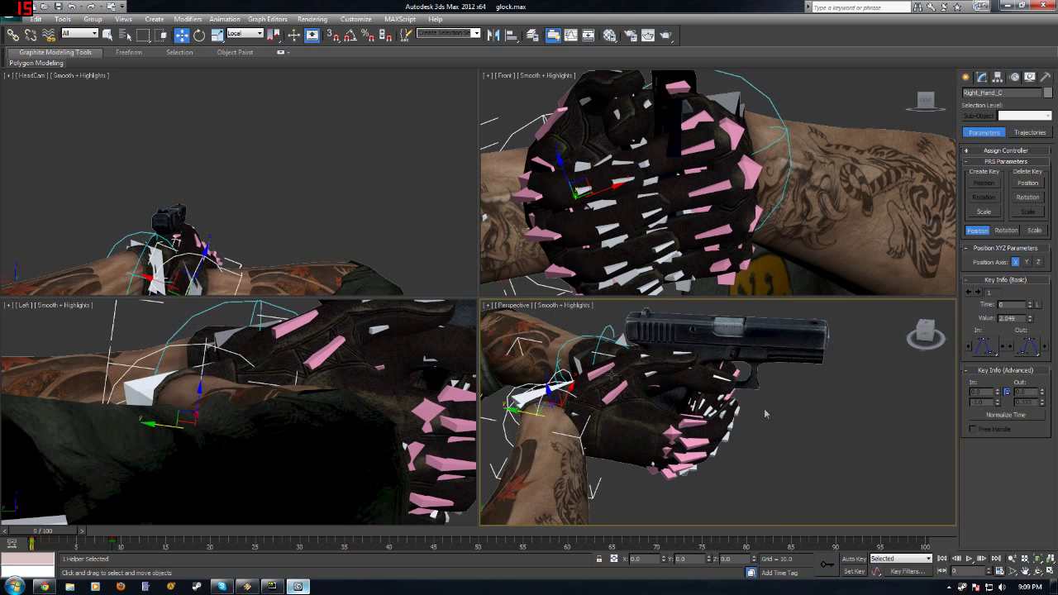
Step: Rotate the right hand's thumb bone Left25 to lie against the grip, deselect it, and check the pose in a maximized HeadCam view
{"action": "left_click", "coordinate": [610, 376]}
{"action": "right_click", "coordinate": [612, 381]}
{"action": "left_click", "coordinate": [618, 401]}
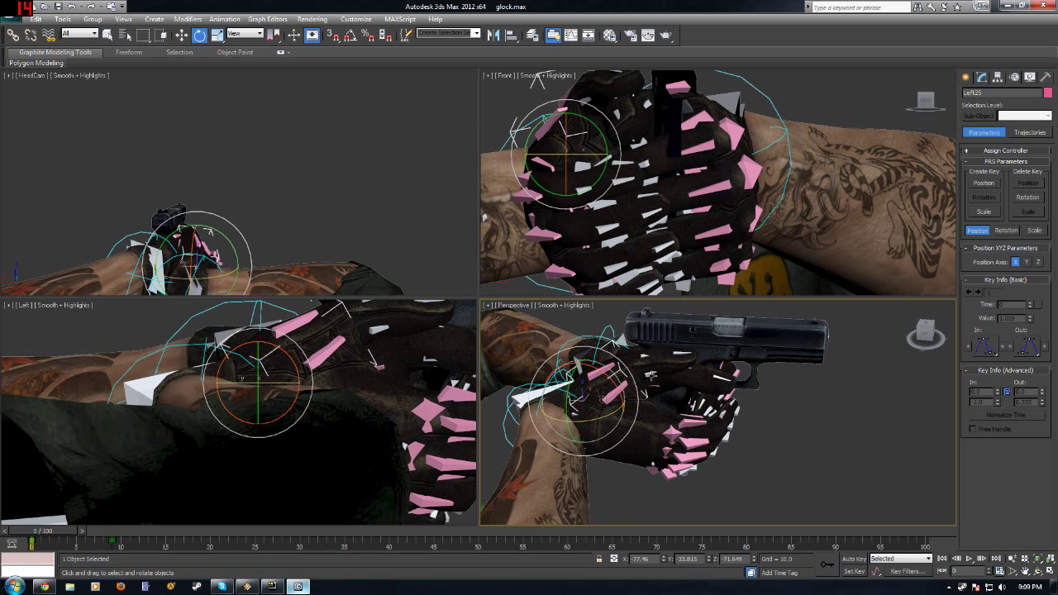
{"action": "left_click_drag", "start_coordinate": [619, 400], "coordinate": [768, 439]}
{"action": "left_click", "coordinate": [768, 439]}
{"action": "middle_click_drag", "start_coordinate": [768, 439], "coordinate": [497, 346], "text": "alt"}
{"action": "left_click", "coordinate": [329, 239]}
{"action": "left_click", "coordinate": [1050, 569]}
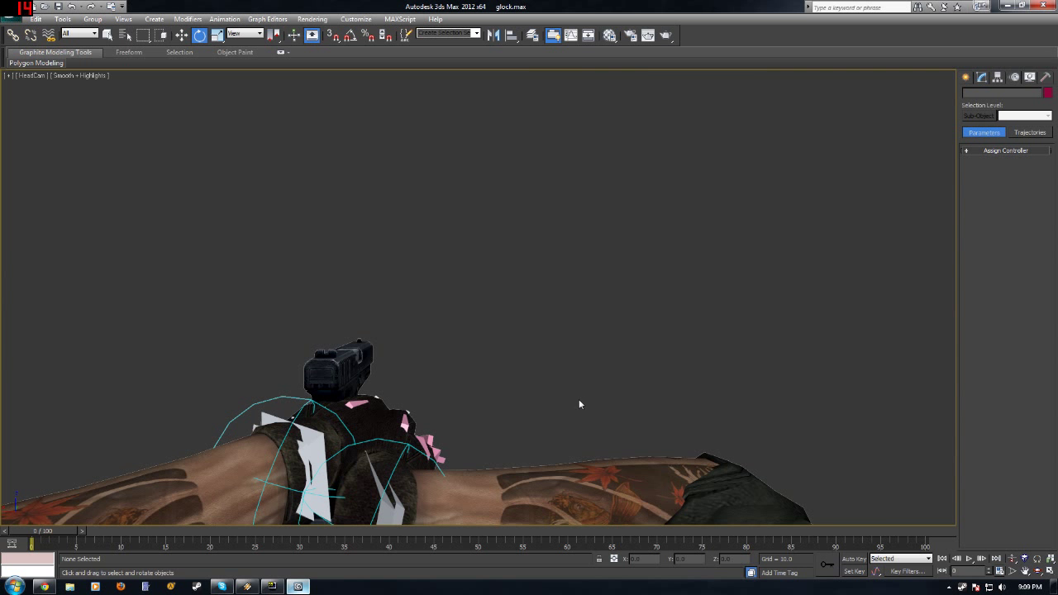
{"action": "left_click", "coordinate": [1048, 571]}
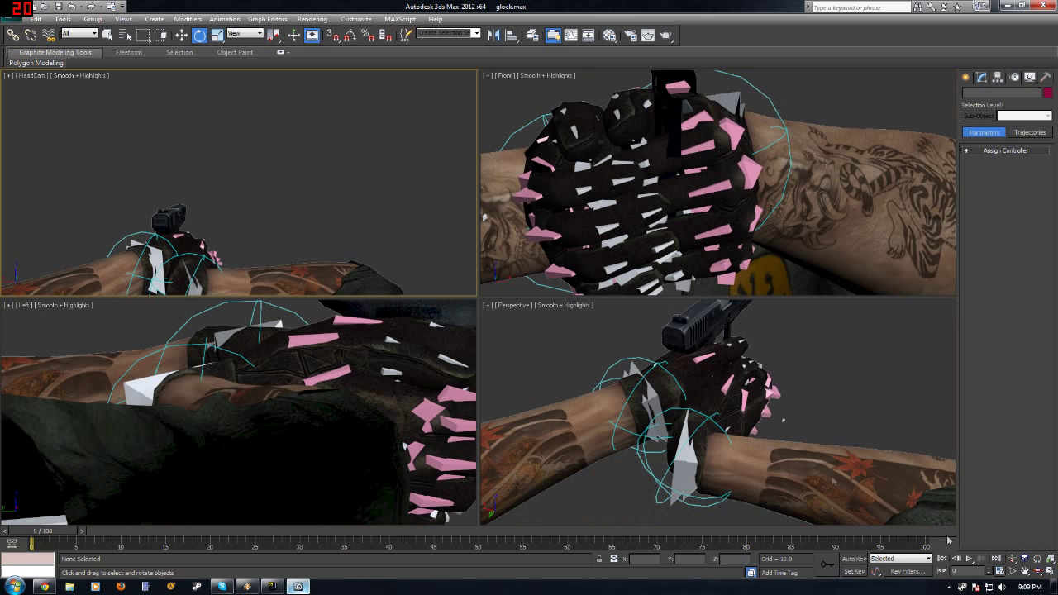
Step: Try to move the right arm's shoulder dummy Dummy01 outward, away from the other arm
{"action": "scroll", "coordinate": [746, 426], "scroll_direction": "down", "scroll_amount": 10}
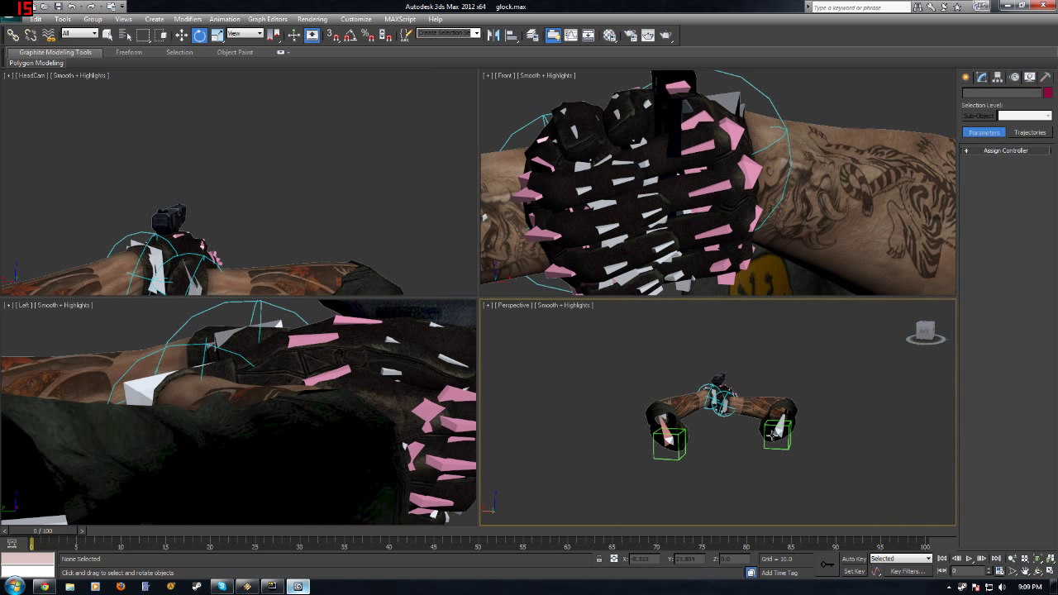
{"action": "left_click", "coordinate": [781, 438]}
{"action": "right_click", "coordinate": [771, 431]}
{"action": "left_click", "coordinate": [777, 438]}
{"action": "left_click_drag", "start_coordinate": [746, 432], "coordinate": [835, 436]}
{"action": "left_click", "coordinate": [804, 444]}
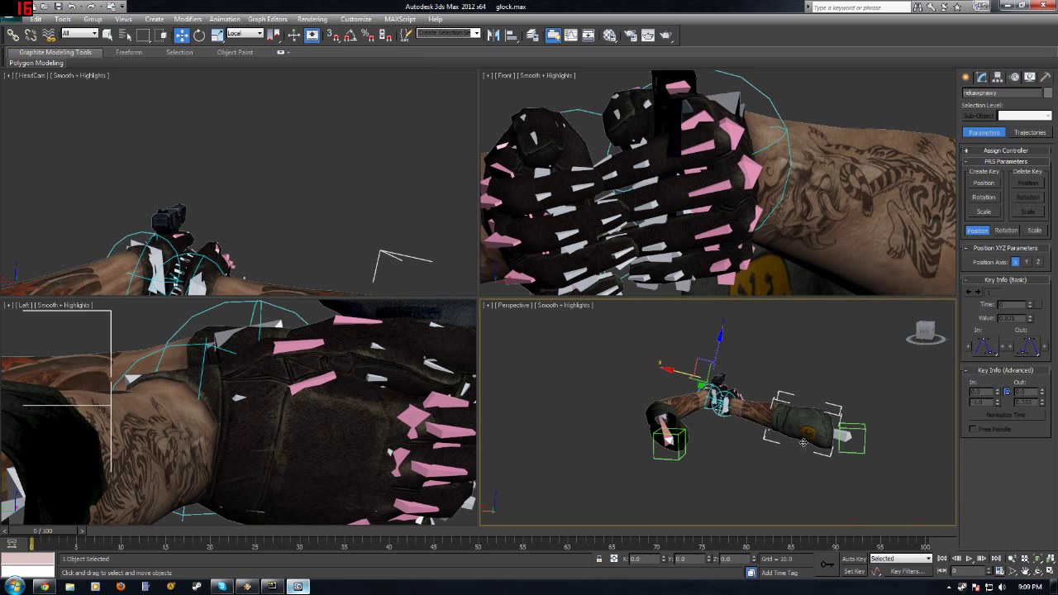
{"action": "key", "text": "ctrl+z"}
Step: Move the right shoulder dummy Dummy01 sideways across behind the other arm, and shift the left shoulder dummy in the opposite direction
{"action": "left_click", "coordinate": [863, 452]}
{"action": "left_click_drag", "start_coordinate": [808, 434], "coordinate": [635, 436]}
{"action": "middle_click_drag", "start_coordinate": [634, 435], "coordinate": [759, 472], "text": "alt"}
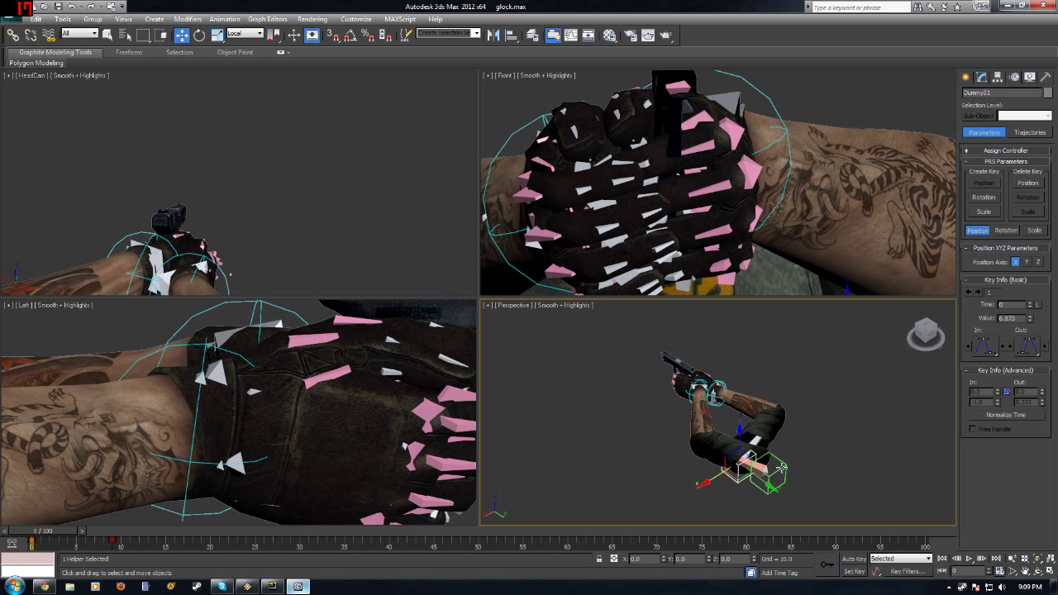
{"action": "left_click_drag", "start_coordinate": [744, 490], "coordinate": [762, 471]}
{"action": "left_click", "coordinate": [432, 294]}
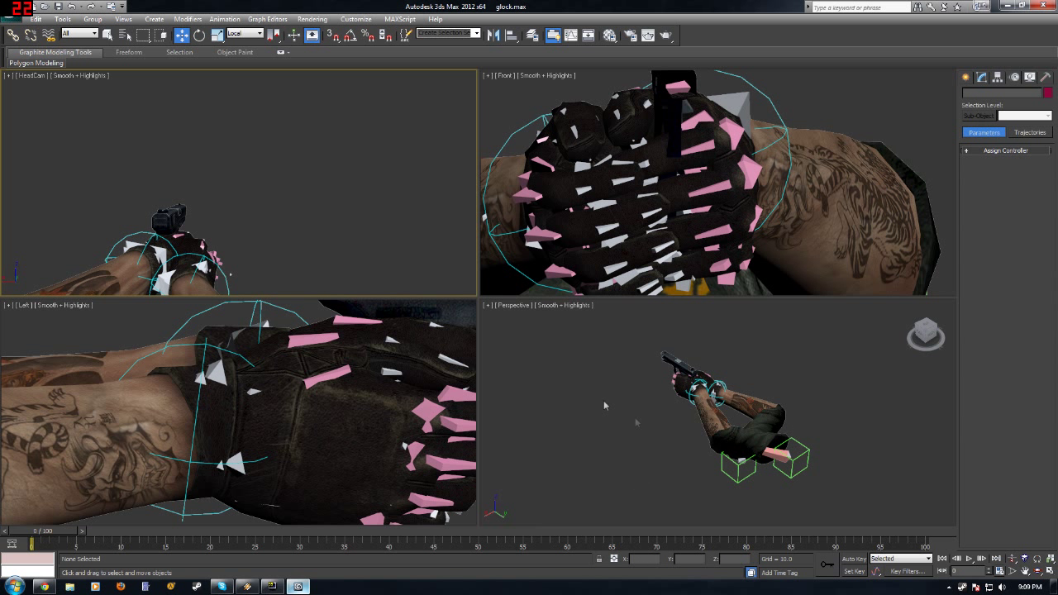
Step: Raise the right shoulder dummy Dummy01 slightly, then deselect it
{"action": "left_click", "coordinate": [751, 473]}
{"action": "left_click", "coordinate": [744, 470]}
{"action": "left_click_drag", "start_coordinate": [737, 441], "coordinate": [738, 427]}
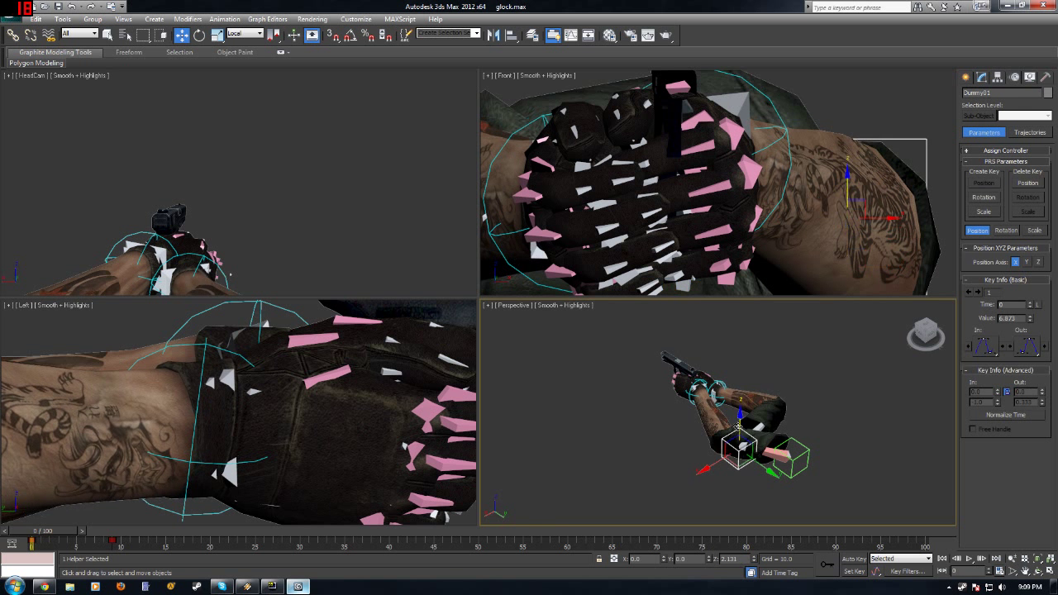
{"action": "left_click", "coordinate": [205, 157]}
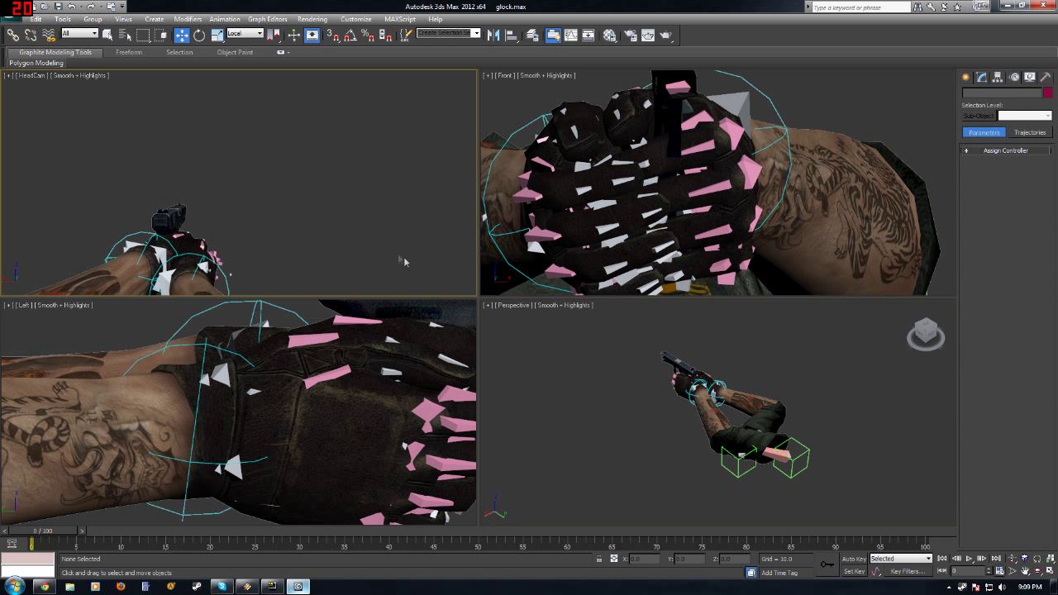
Step: Try moving the gun object main on its own in the Perspective view, then deselect it
{"action": "left_click", "coordinate": [627, 398]}
{"action": "middle_click_drag", "start_coordinate": [691, 391], "coordinate": [692, 368], "text": "alt"}
{"action": "scroll", "coordinate": [699, 392], "scroll_direction": "up", "scroll_amount": 10}
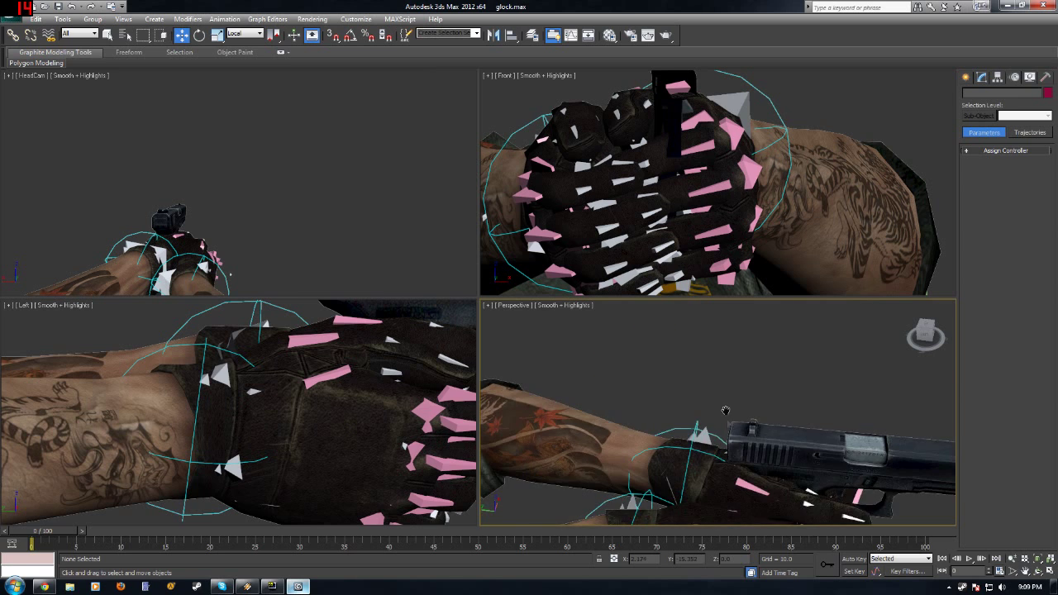
{"action": "middle_click_drag", "start_coordinate": [722, 388], "coordinate": [680, 364], "text": "alt"}
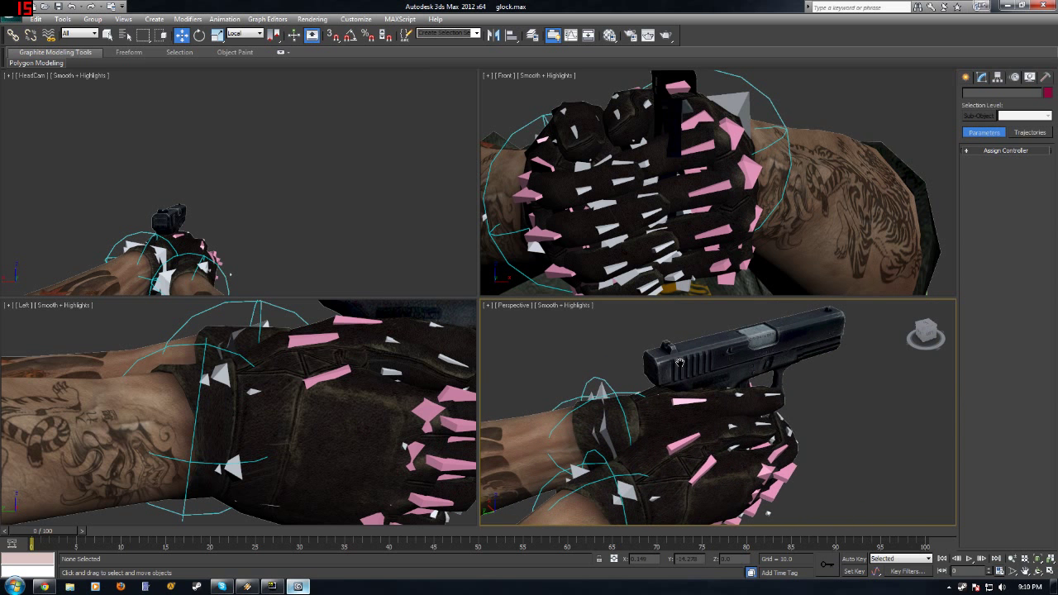
{"action": "left_click", "coordinate": [679, 362]}
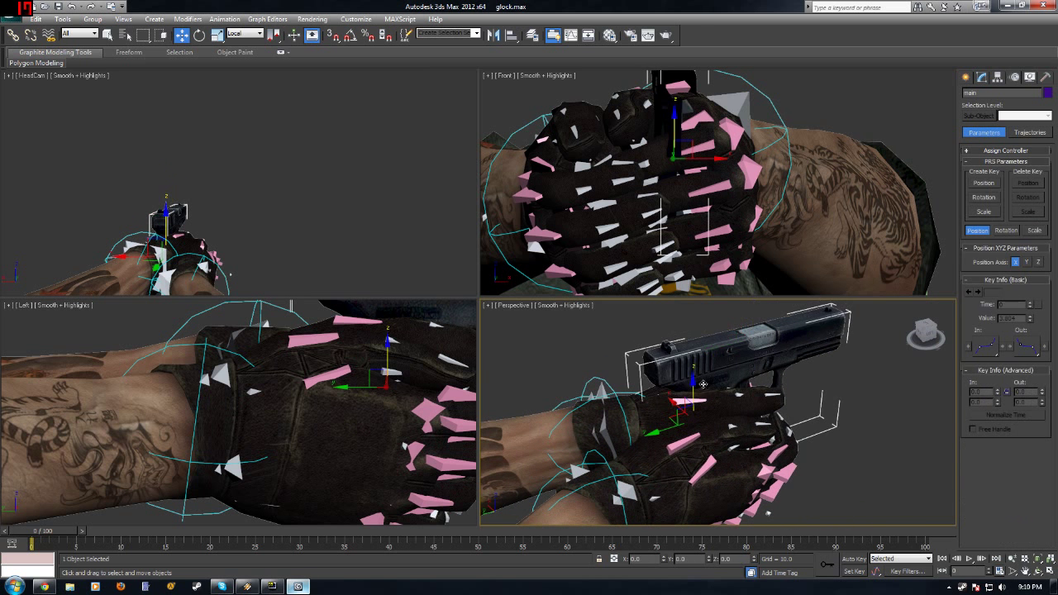
{"action": "scroll", "coordinate": [694, 387], "scroll_direction": "down", "scroll_amount": 2}
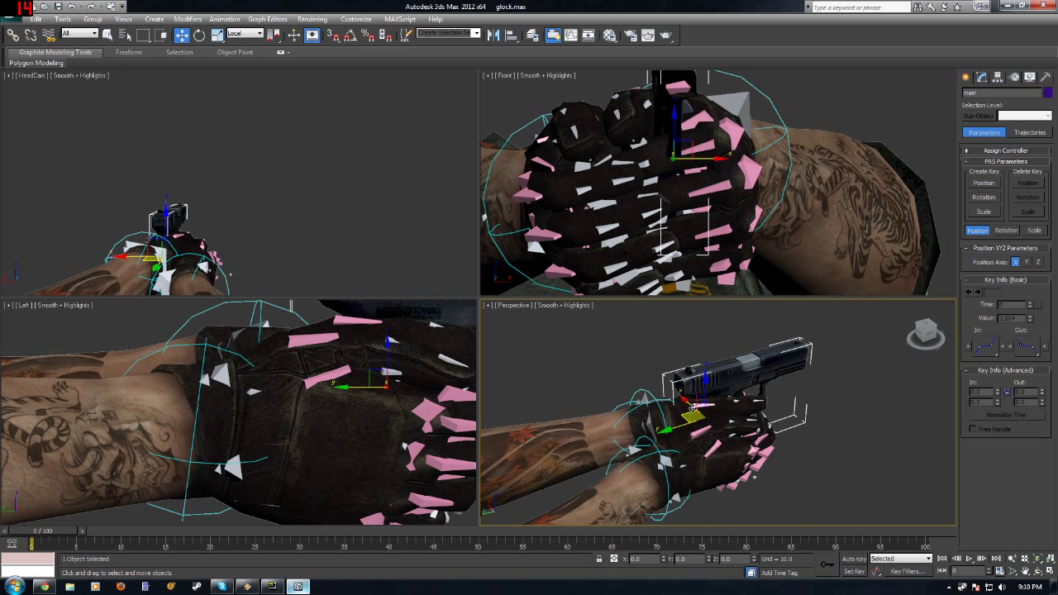
{"action": "left_click", "coordinate": [835, 428]}
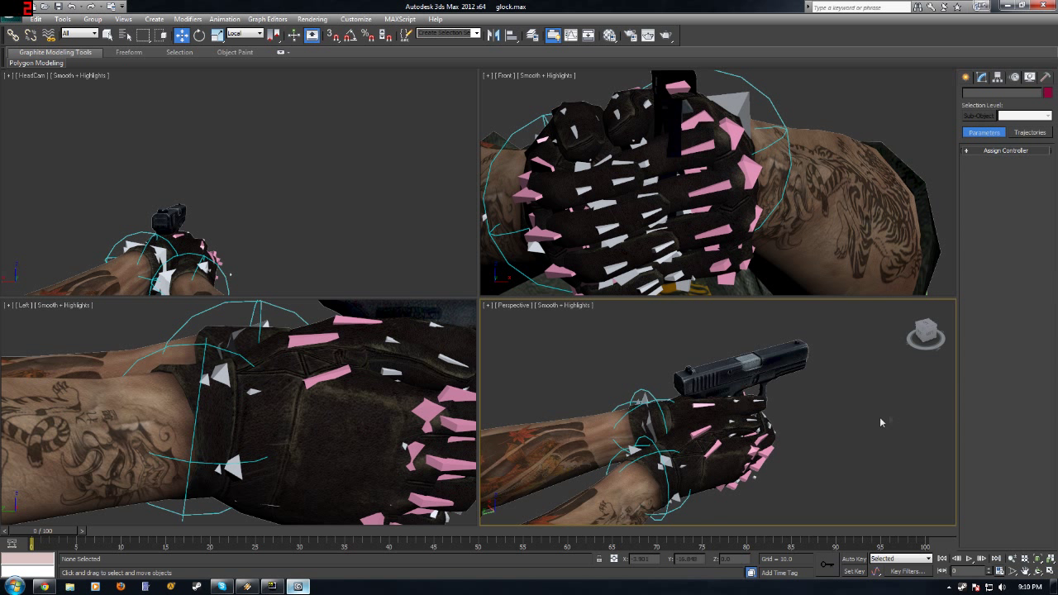
{"action": "left_click", "coordinate": [708, 391]}
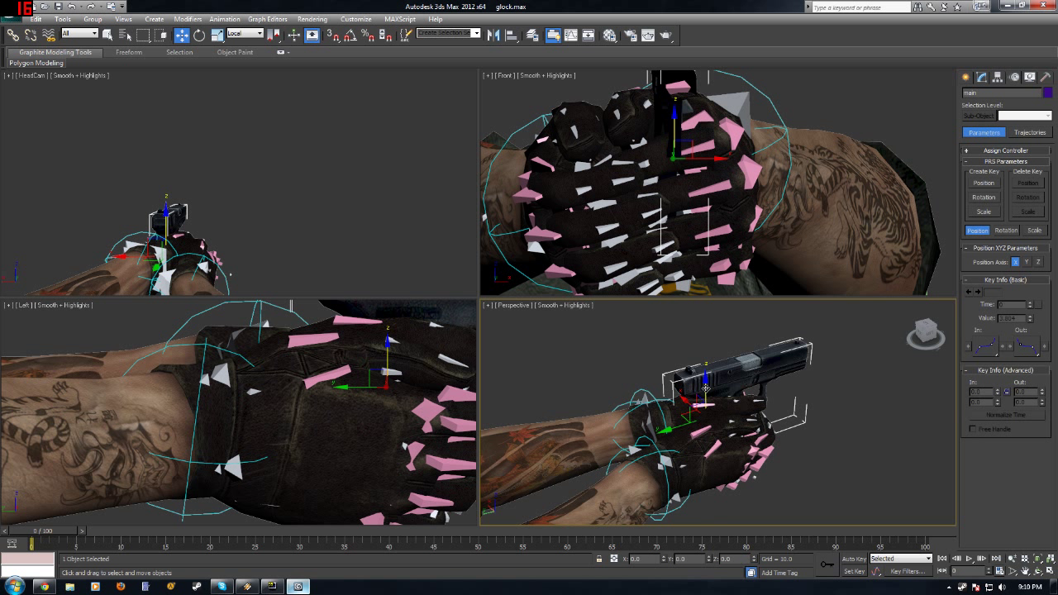
{"action": "mouse_move", "coordinate": [705, 388]}
{"action": "left_mouse_down"}
{"action": "mouse_move", "coordinate": [702, 347]}
{"action": "mouse_move", "coordinate": [678, 411]}
{"action": "mouse_move", "coordinate": [698, 355]}
{"action": "mouse_move", "coordinate": [714, 383]}
{"action": "left_mouse_up"}
{"action": "left_click", "coordinate": [636, 380]}
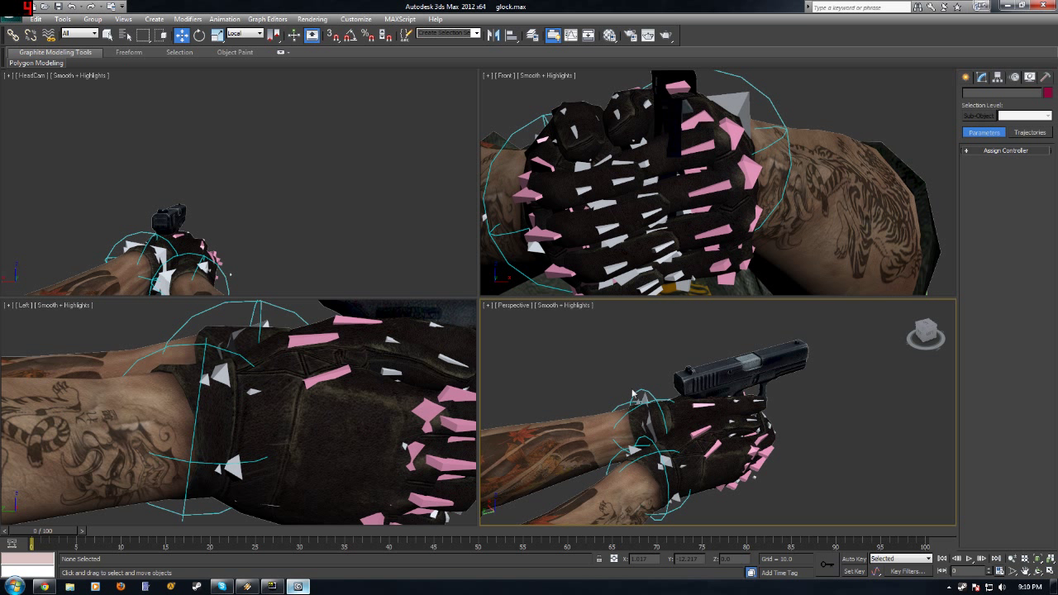
Step: Add a Link Constraint from the left hand controller Left_Hand_C to the gun object main at frame 0
{"action": "left_click", "coordinate": [632, 400]}
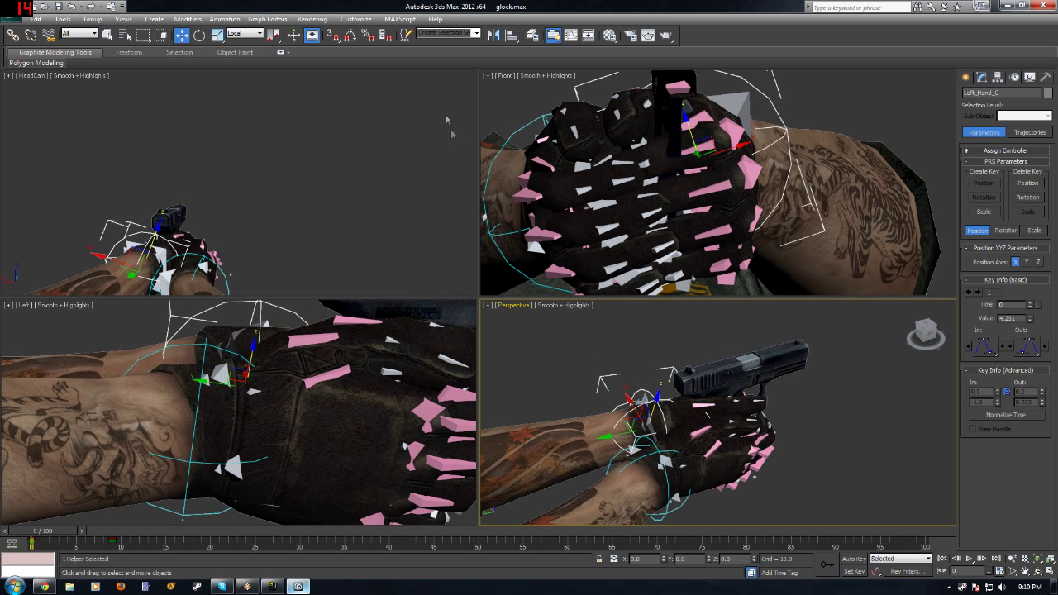
{"action": "left_click", "coordinate": [224, 18]}
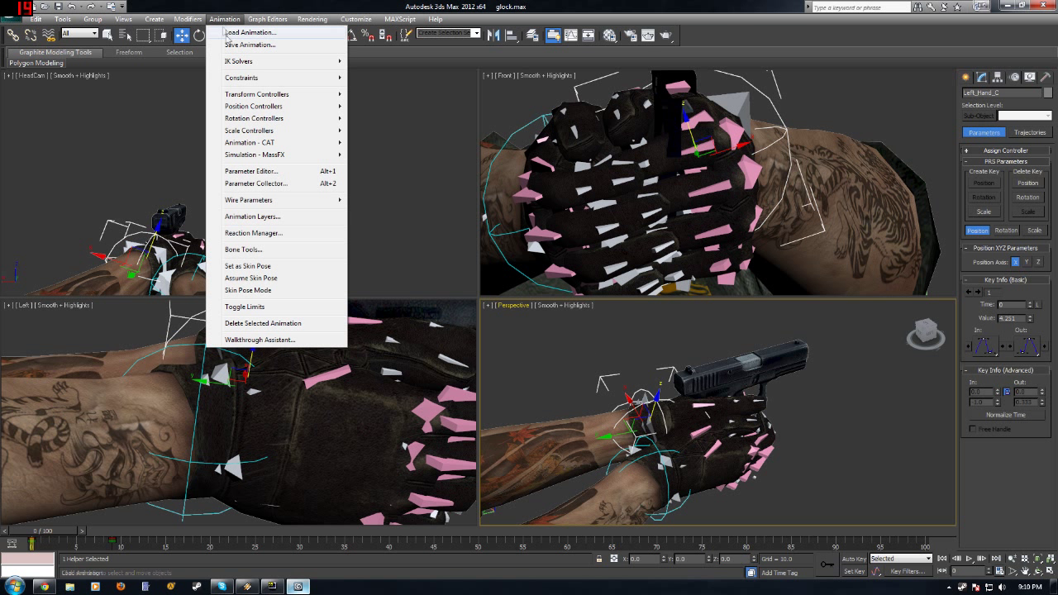
{"action": "mouse_move", "coordinate": [315, 79]}
{"action": "left_click", "coordinate": [385, 134]}
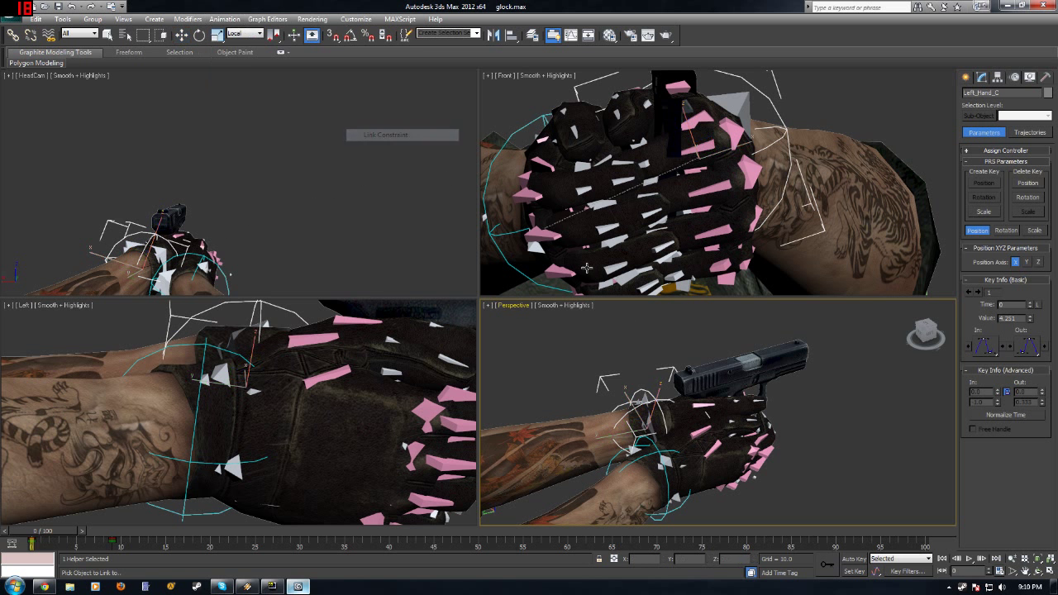
{"action": "left_click", "coordinate": [725, 392]}
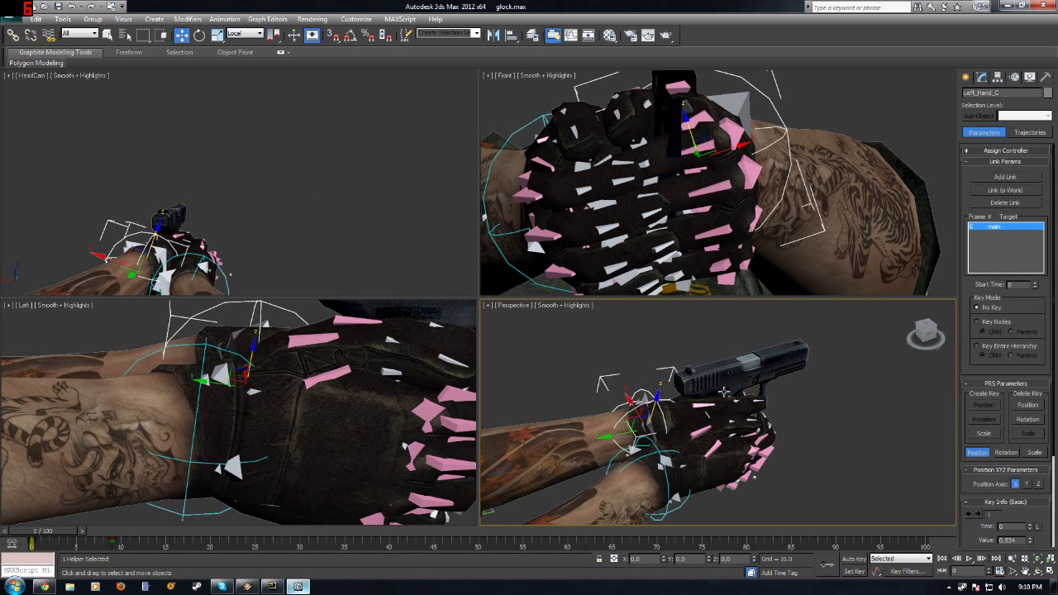
Step: Add a Link Constraint from the right hand controller Right_Hand_C to the gun object main, then deselect it
{"action": "left_click", "coordinate": [649, 445]}
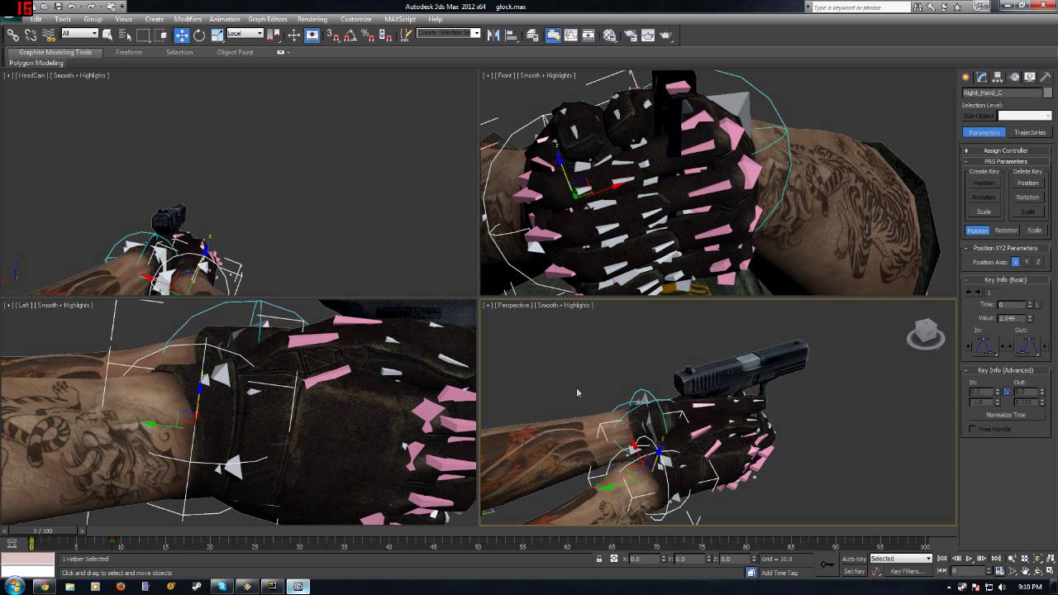
{"action": "left_click", "coordinate": [189, 21]}
{"action": "mouse_move", "coordinate": [273, 78]}
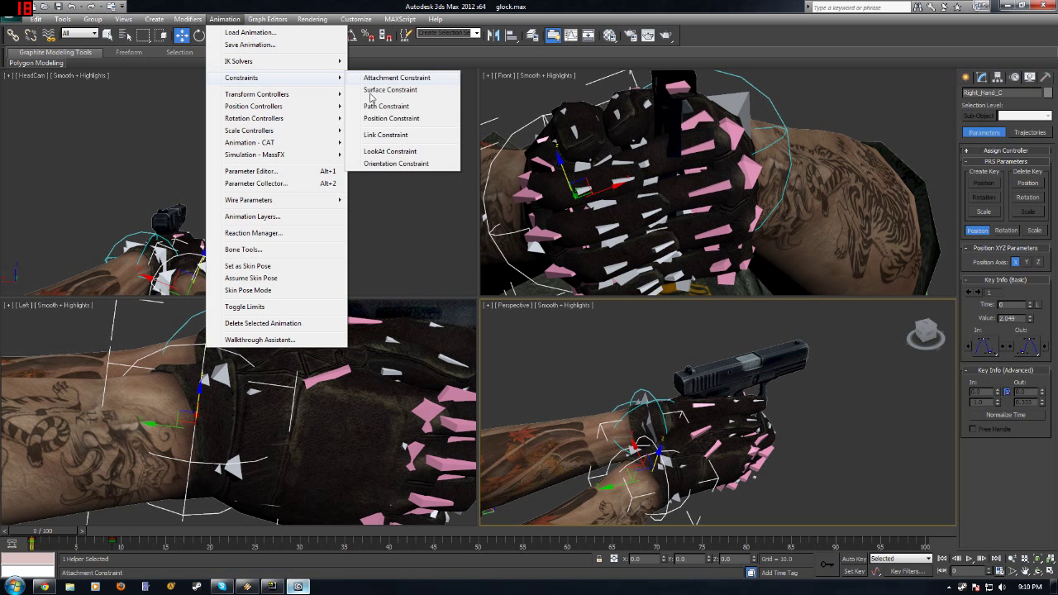
{"action": "left_click", "coordinate": [387, 137]}
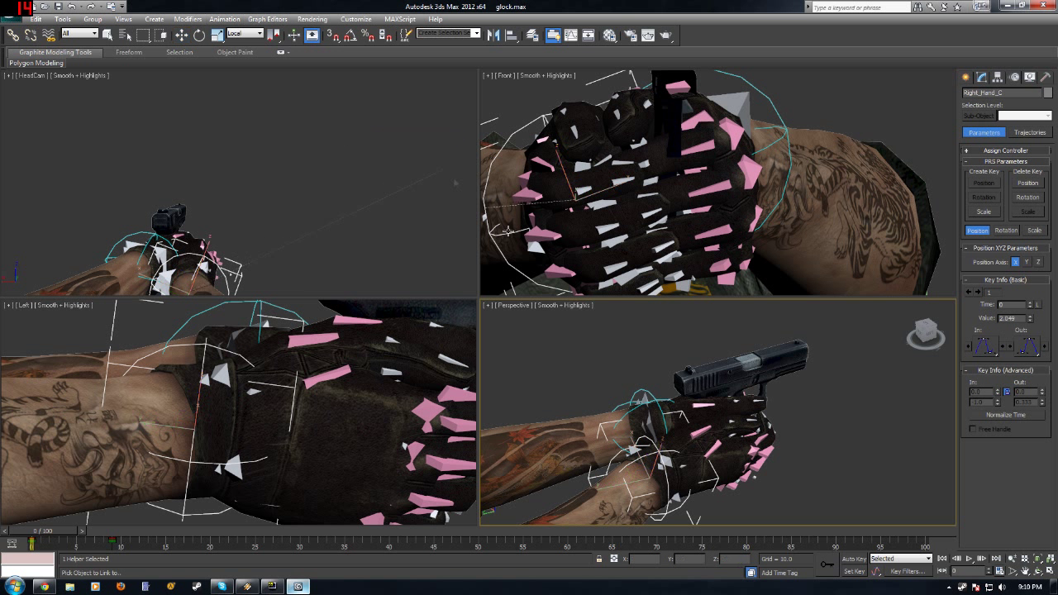
{"action": "left_click", "coordinate": [726, 385]}
{"action": "left_click", "coordinate": [831, 402]}
Step: Try moving the gun main with both hands linked, undo the move, and deselect the gun
{"action": "left_click", "coordinate": [703, 390]}
{"action": "left_click_drag", "start_coordinate": [691, 409], "coordinate": [644, 373]}
{"action": "key", "text": "ctrl+z"}
{"action": "key", "text": "ctrl+z"}
{"action": "left_click", "coordinate": [816, 417]}
{"action": "middle_click_drag", "start_coordinate": [816, 417], "coordinate": [729, 420], "text": "alt"}
{"action": "scroll", "coordinate": [800, 402], "scroll_direction": "down", "scroll_amount": 5}
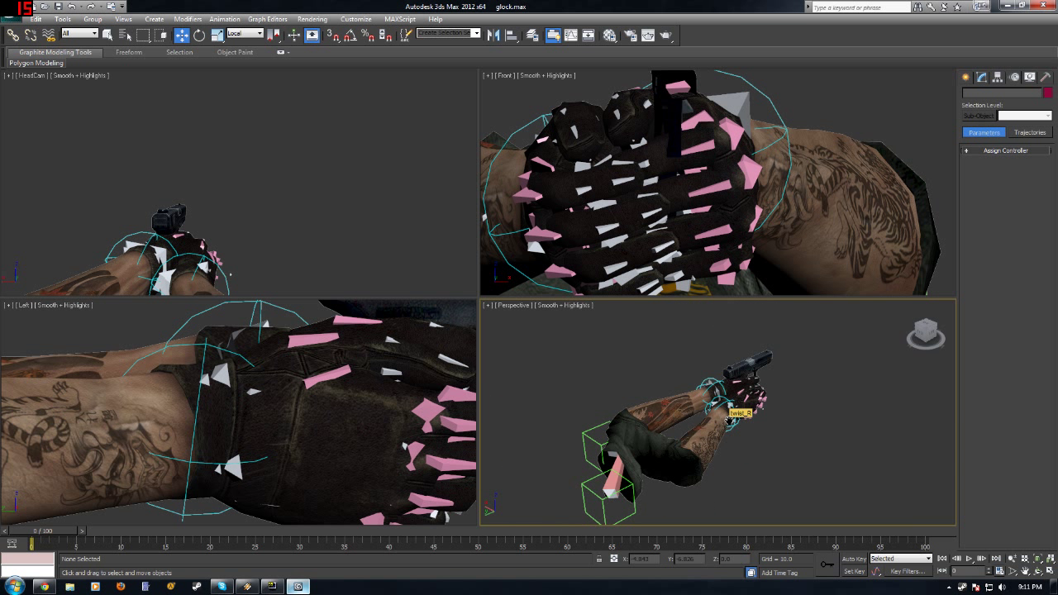